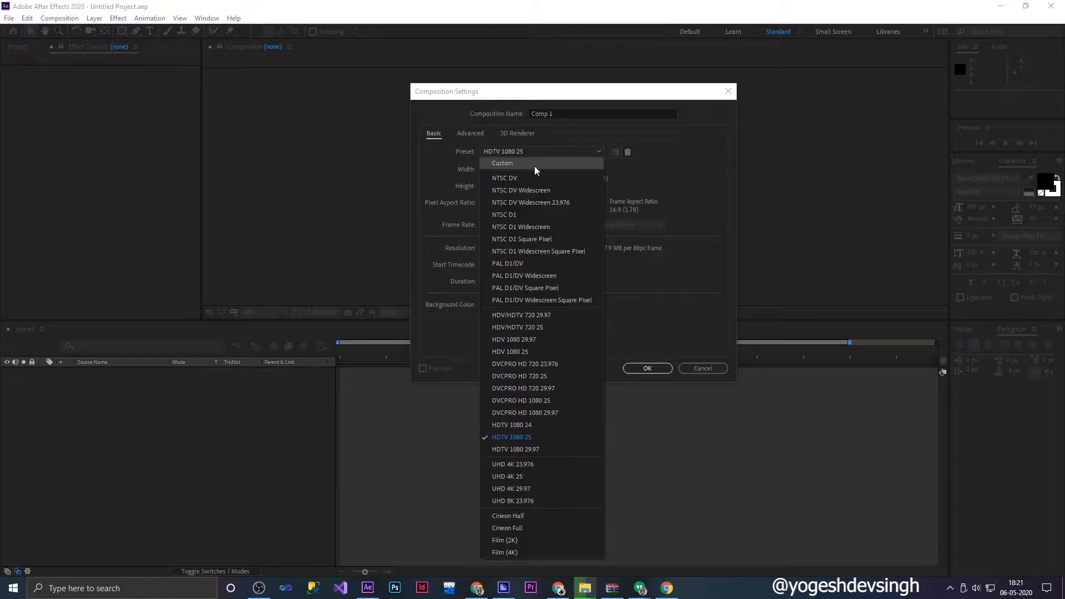
- Create a 1920 x 1080, 25 fps composition with D1/DV PAL Widescreen (1.46) pixel aspect ratio and enlarge the composition viewer
click(490, 168)
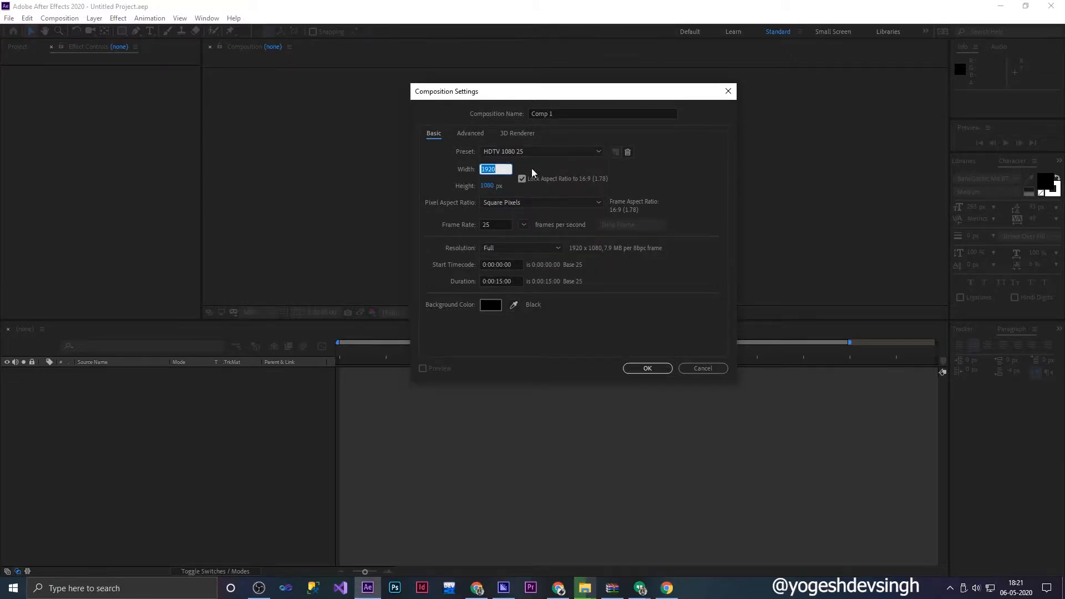
click(531, 169)
click(544, 205)
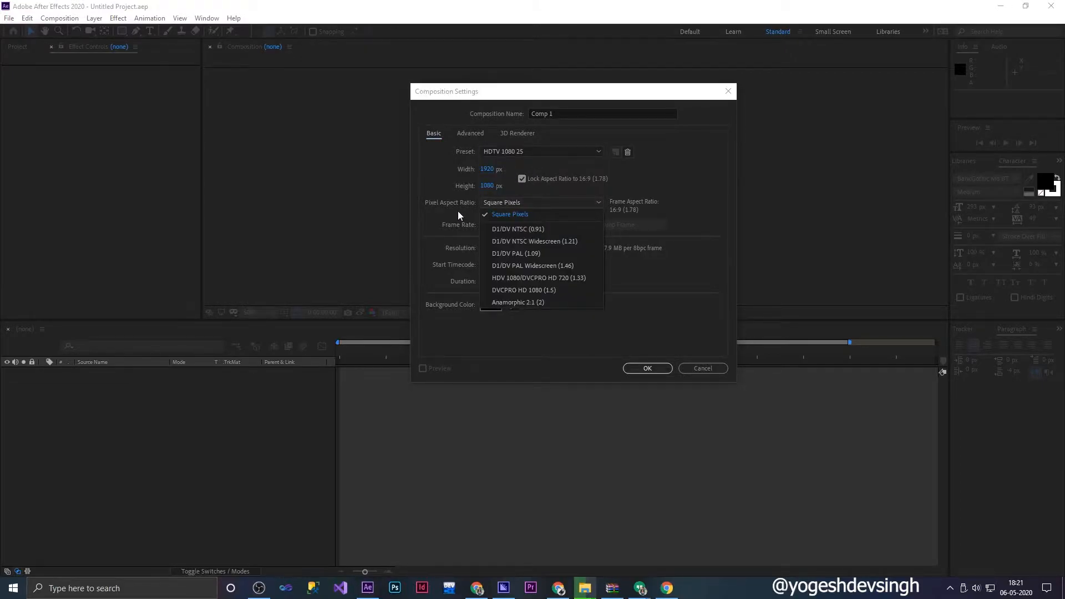
click(526, 217)
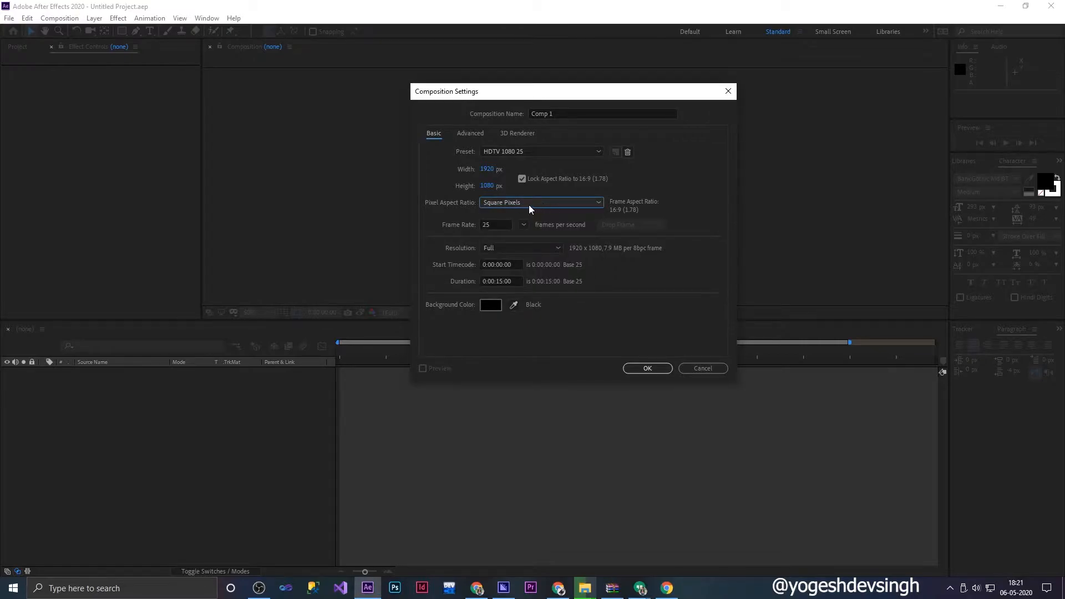
click(528, 203)
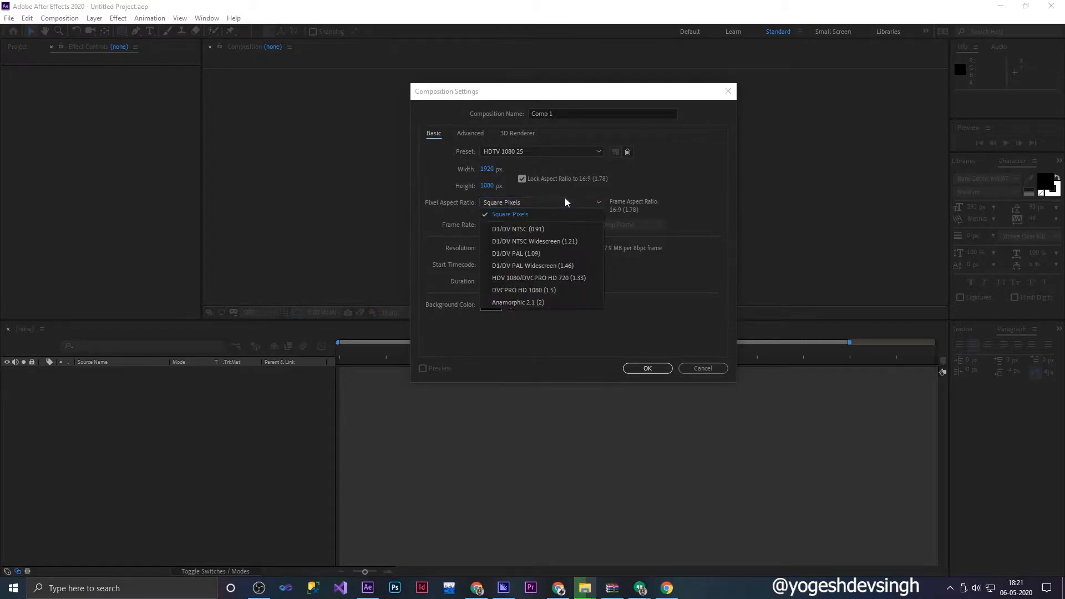
click(555, 266)
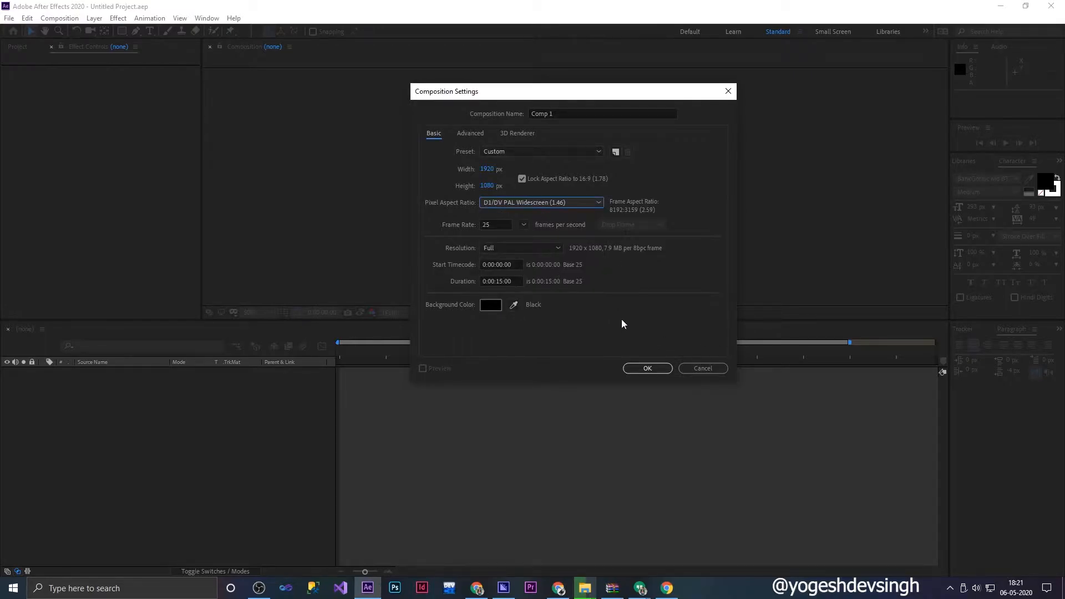
click(647, 368)
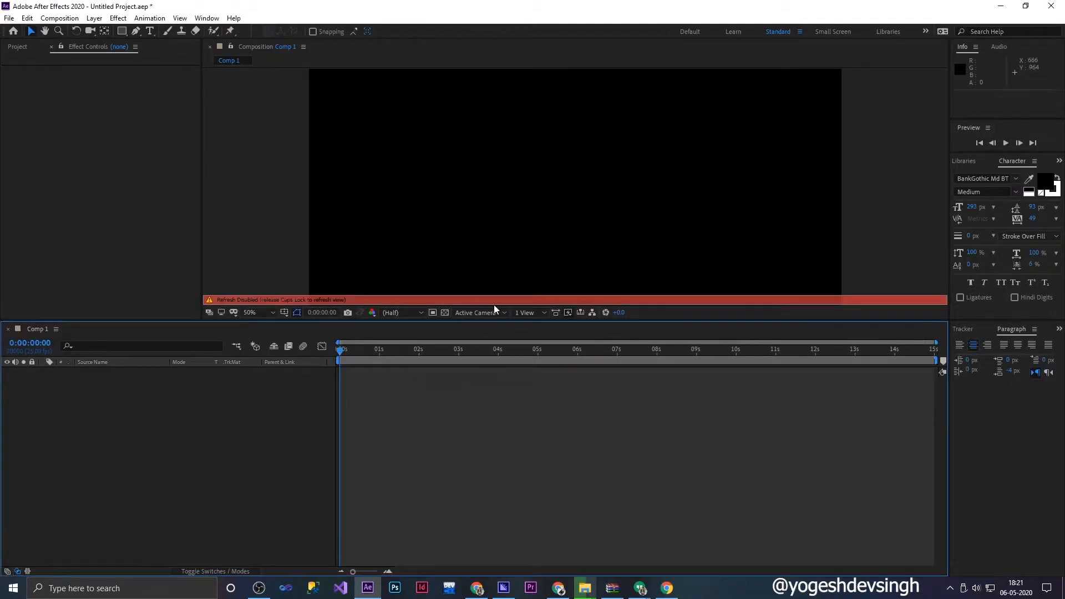
drag(404, 322, 402, 420)
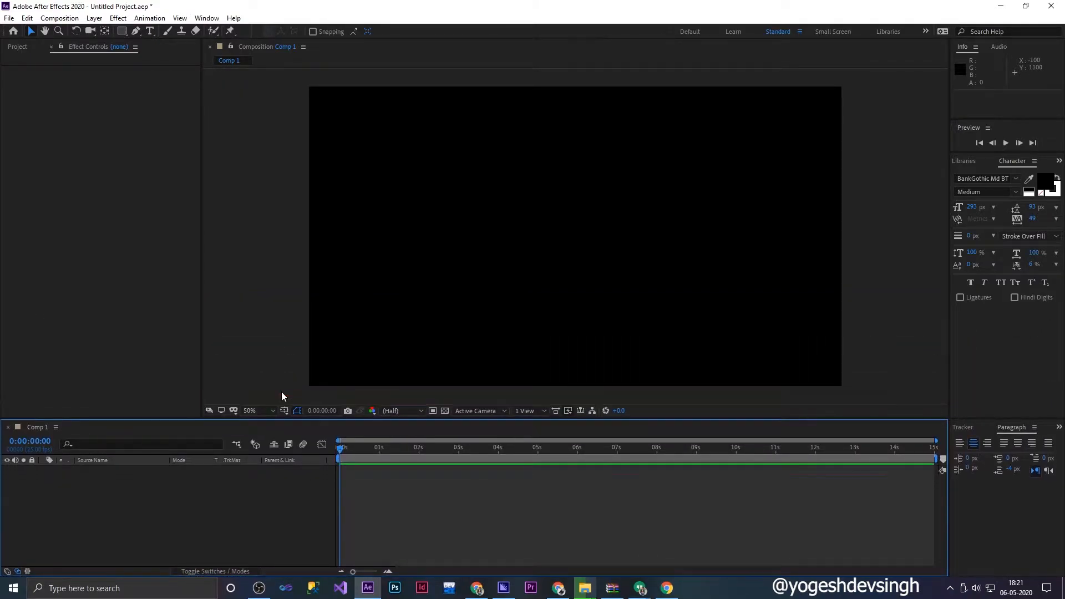
- Draw an ellipse left of the composition's centre and delete it together with its shape layer
click(122, 31)
drag(122, 31, 158, 60)
drag(461, 149, 570, 306)
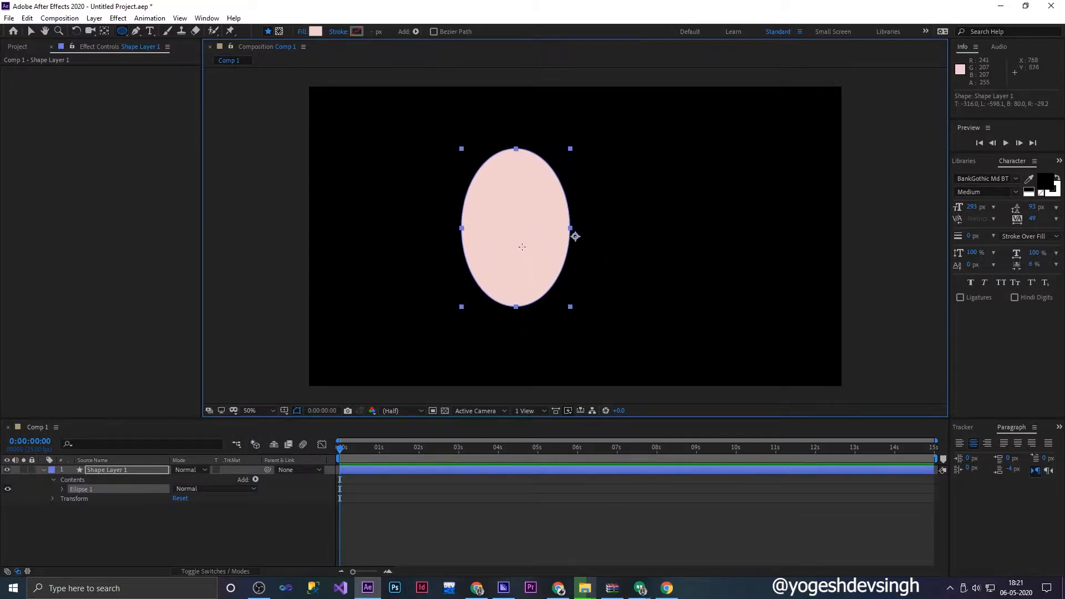
key(Delete)
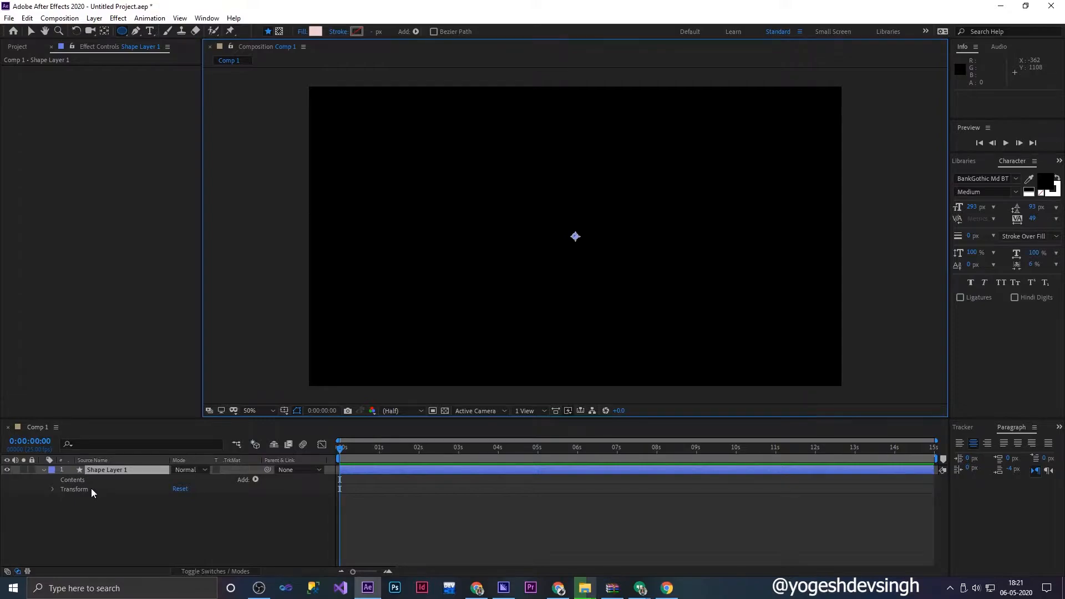
click(128, 471)
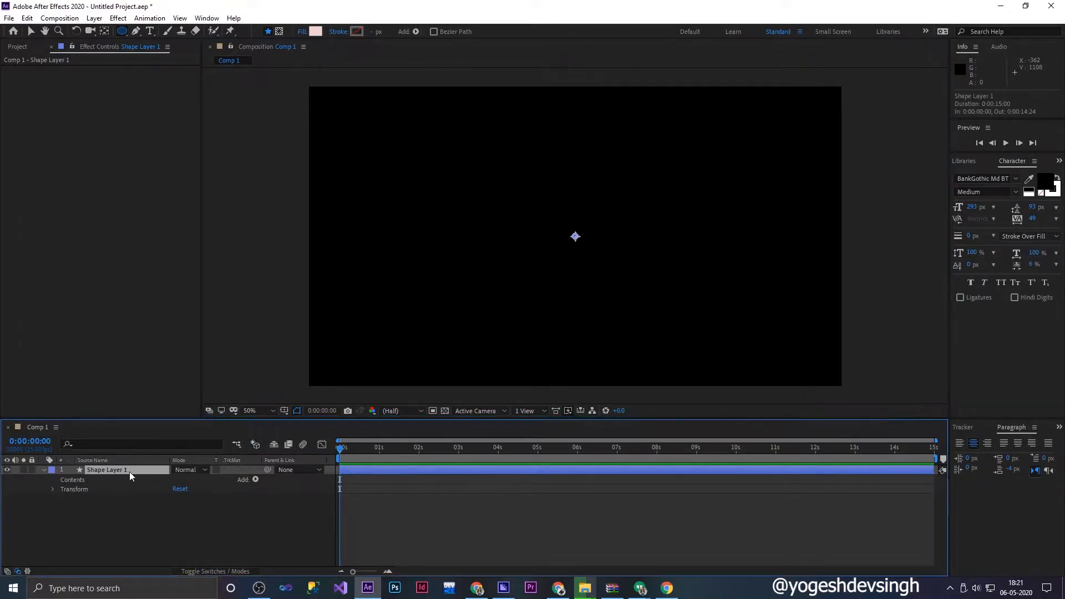
key(Delete)
- Change the pixel aspect ratio of Comp 1 to Square Pixels in its composition settings
click(17, 47)
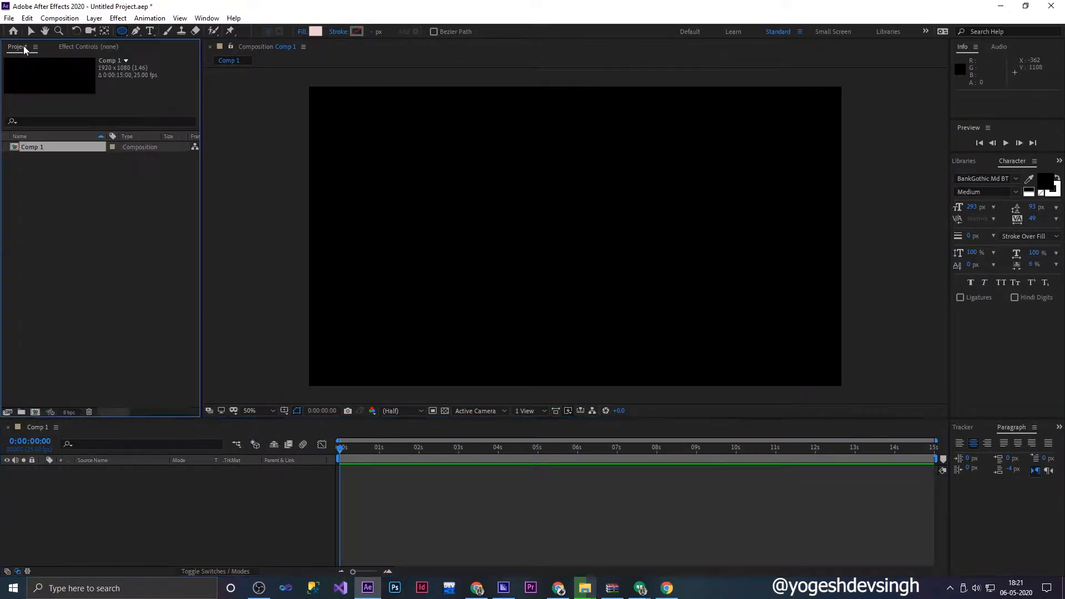
click(59, 19)
click(78, 47)
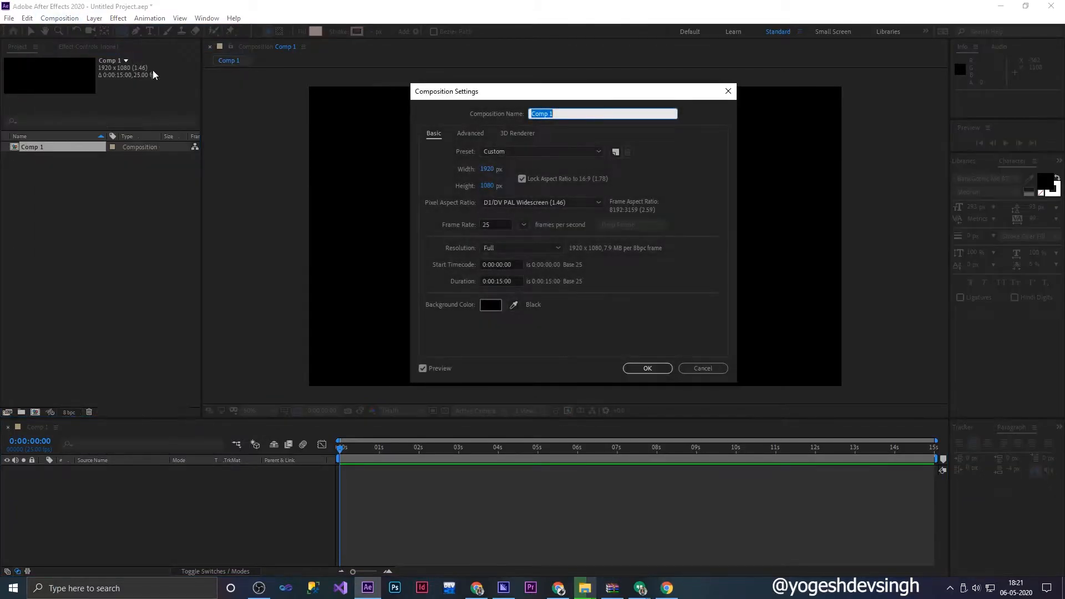
click(532, 201)
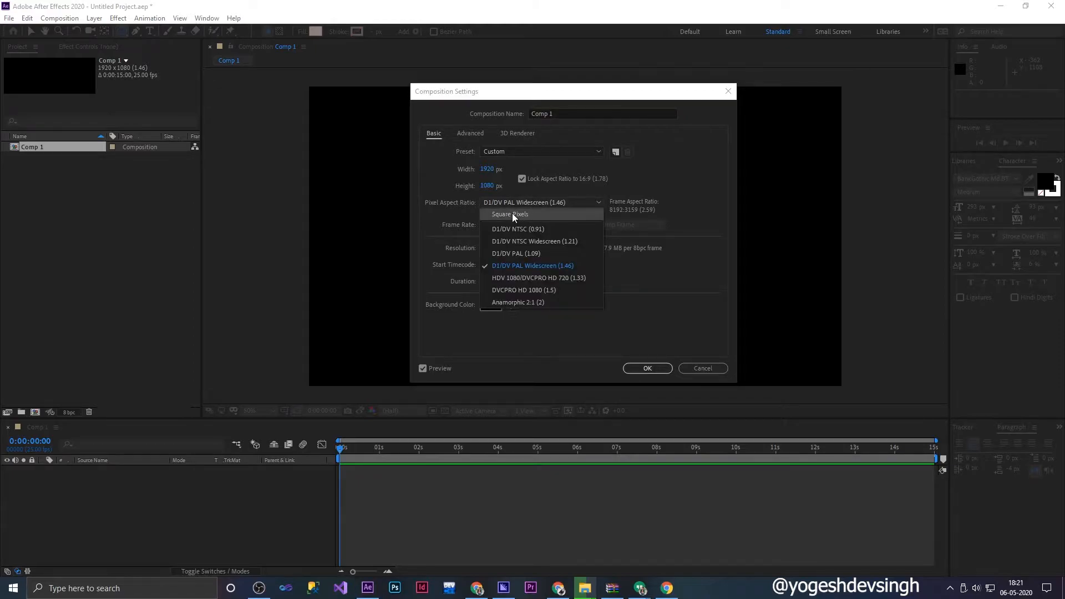
click(512, 214)
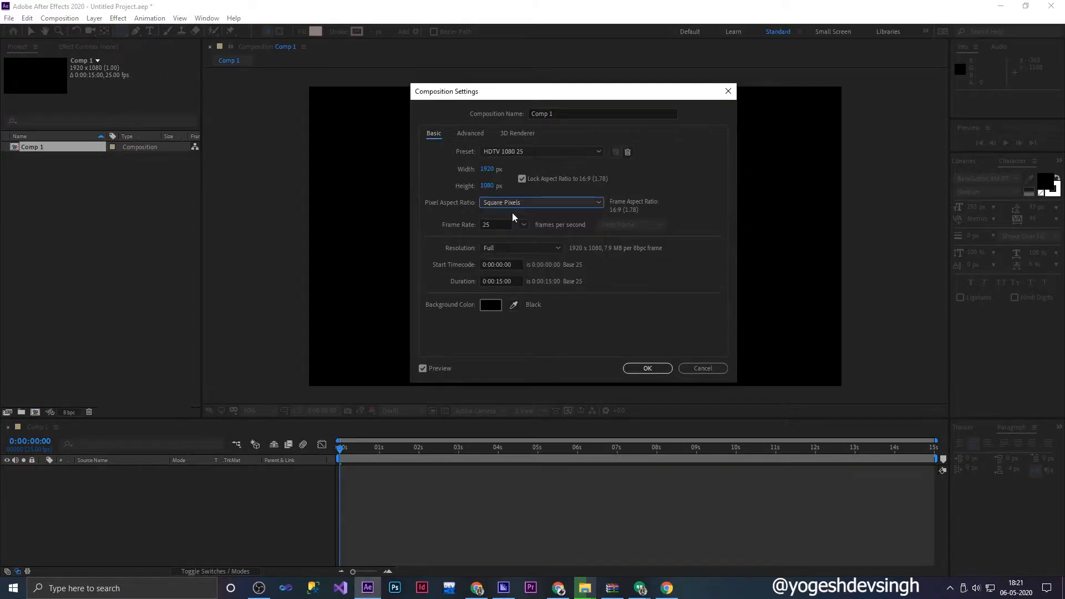
click(648, 369)
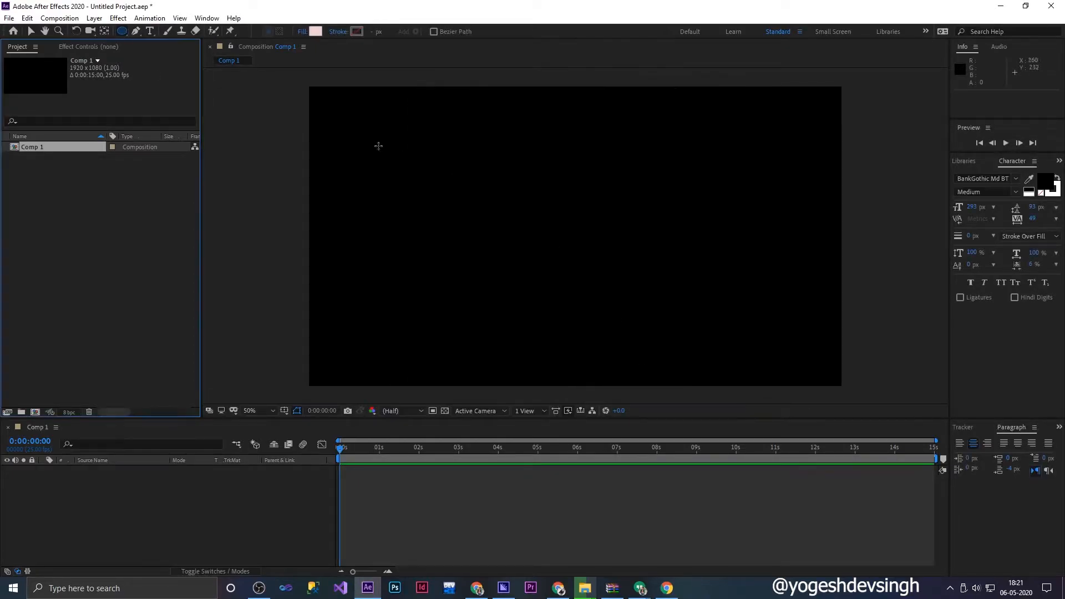
- Draw a large test circle in the left half of the frame and remove it along with its shape layer
mouse_move(387, 129)
mouse_down()
mouse_move(560, 282)
mouse_move(604, 304)
mouse_move(516, 260)
mouse_move(563, 312)
mouse_up()
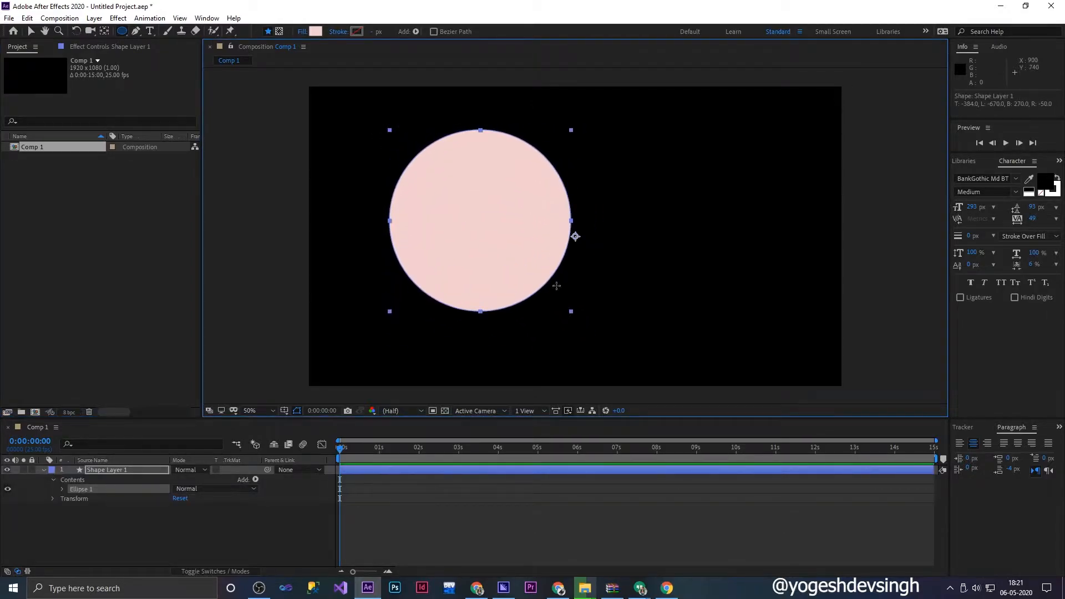
key(Delete)
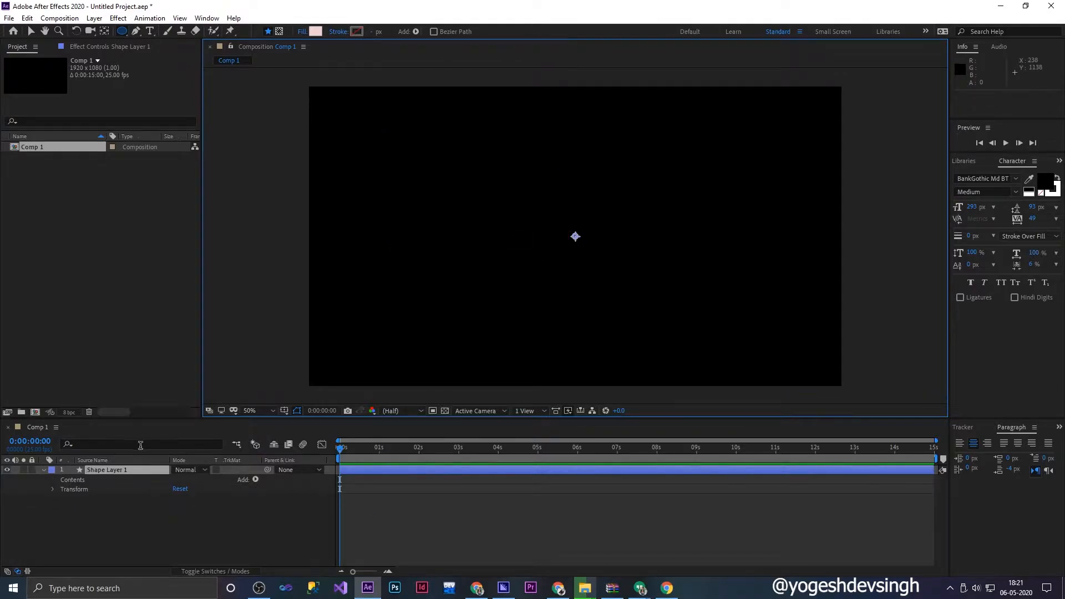
click(124, 470)
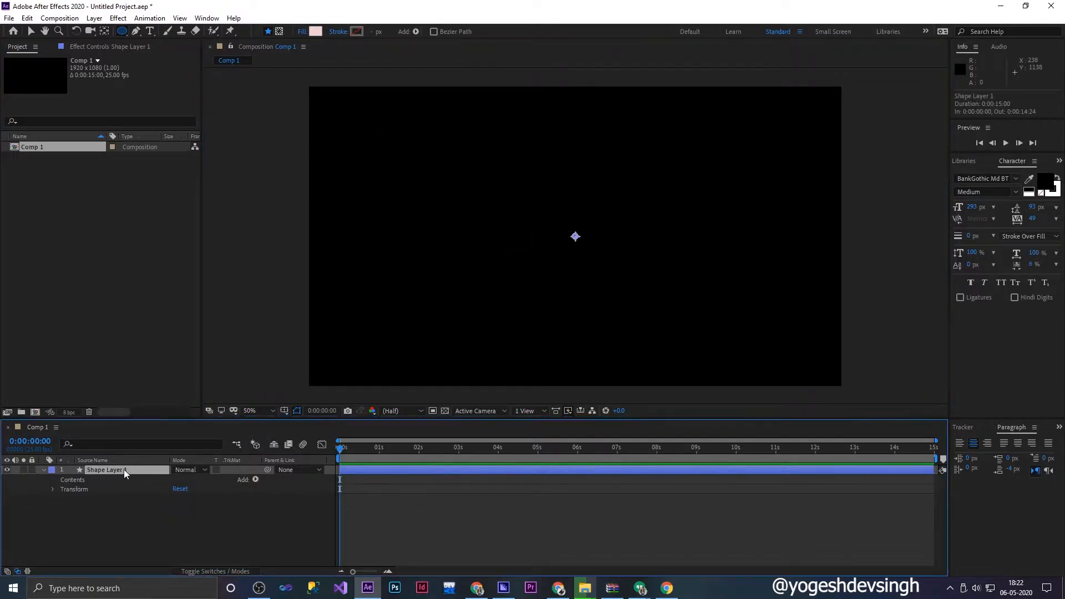
right_click(218, 524)
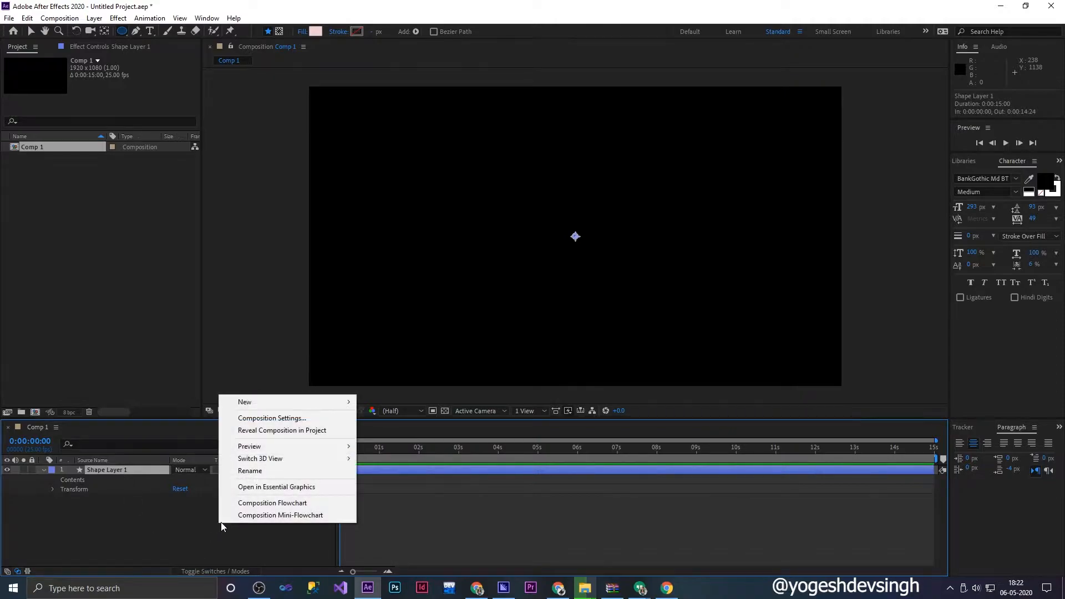
click(129, 472)
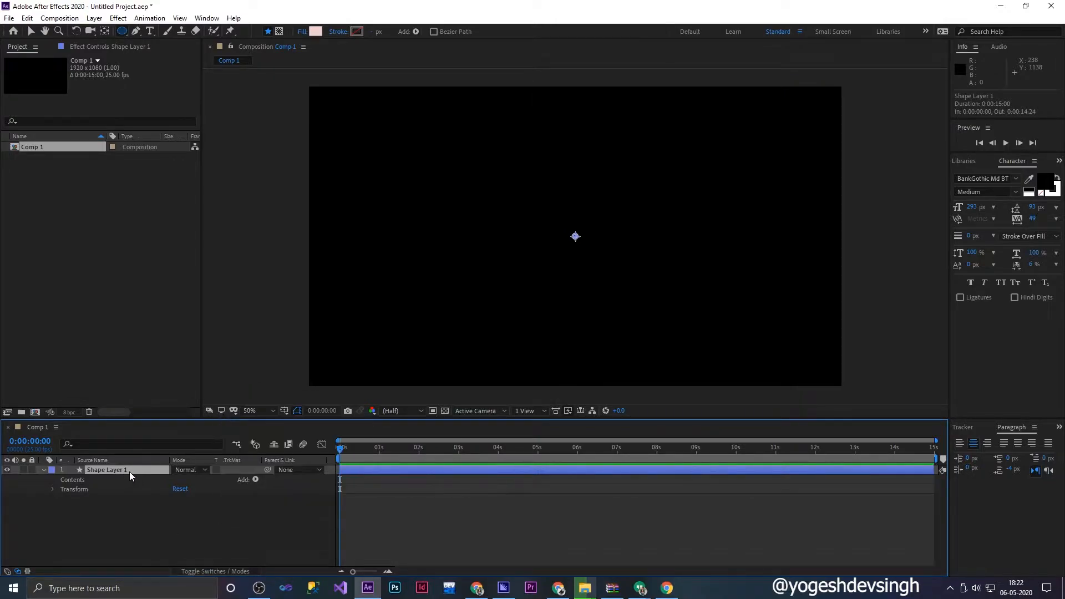
key(Delete)
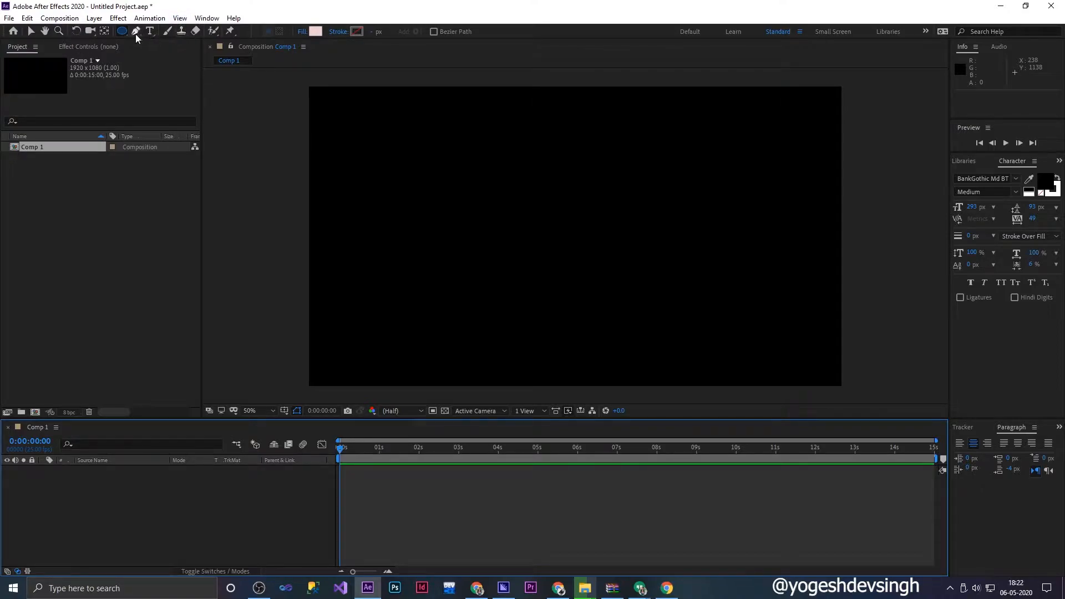
- Draw a square about 164 px wide near the frame's left edge and centre its anchor point on the shape
drag(122, 32, 145, 43)
drag(339, 206, 384, 250)
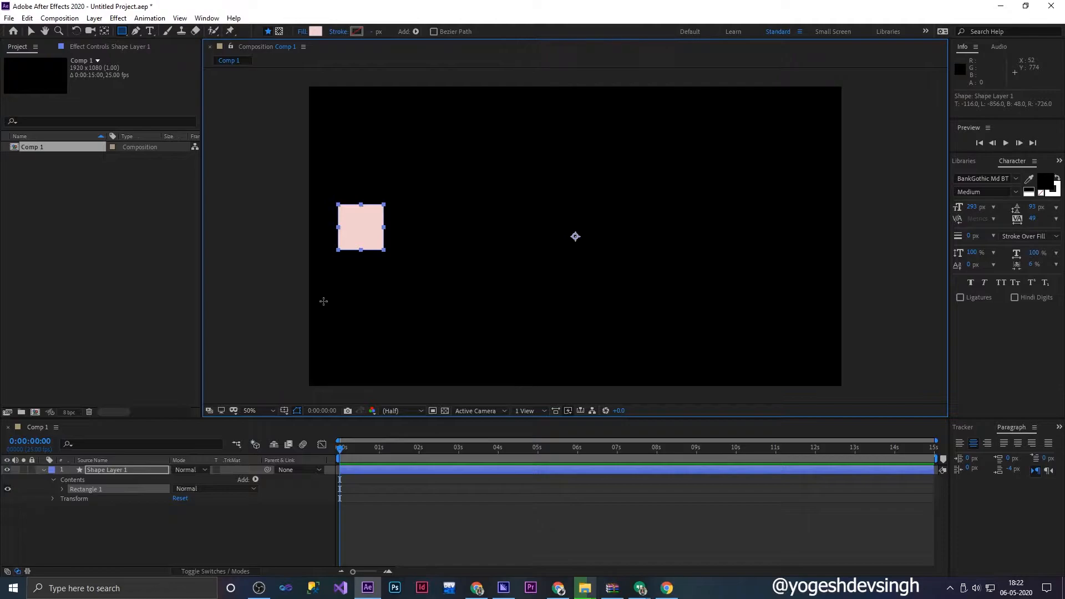
key(ctrl+alt+Home)
click(97, 468)
click(54, 480)
click(42, 470)
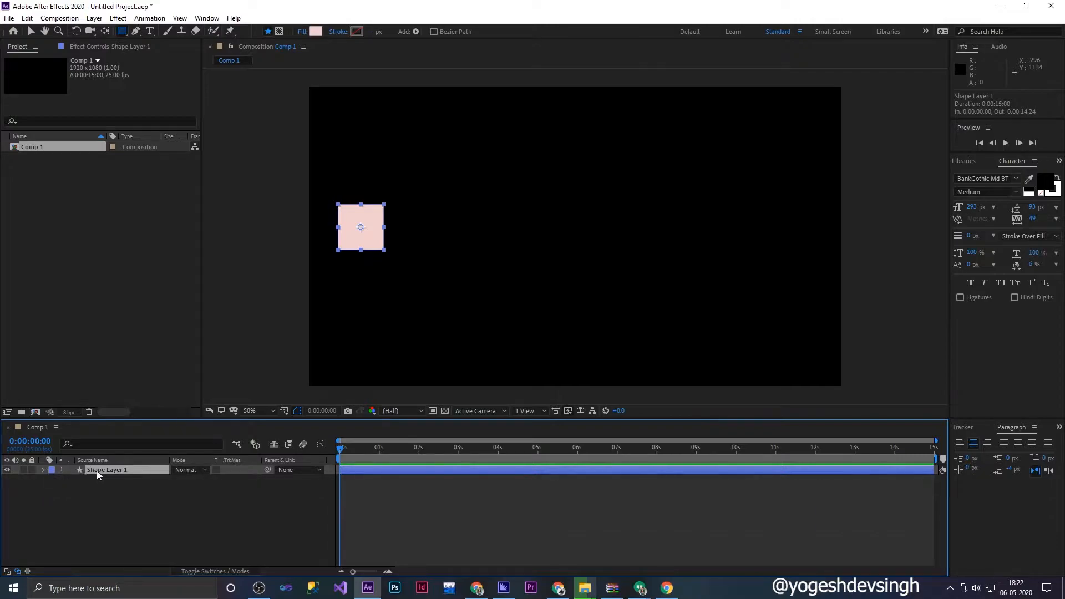
- Add a Position keyframe to the square's layer at 0 seconds and move the current time to 0:00:00:24
key(p)
click(71, 480)
drag(342, 452, 380, 456)
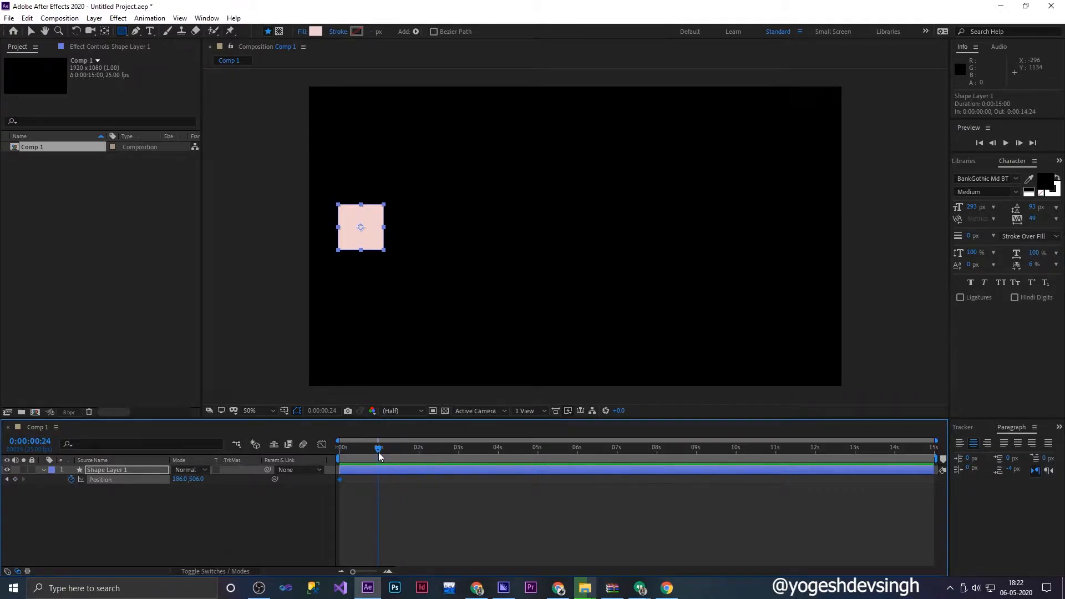
- Move the square horizontally across the frame to position 1760, 506 and preview the motion from the start
click(36, 32)
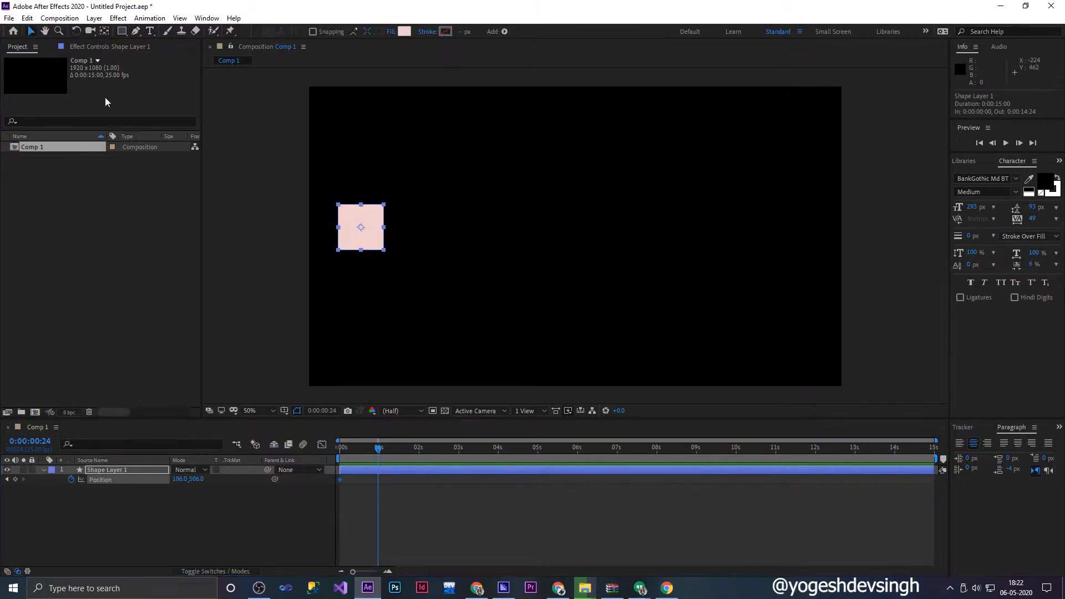
drag(371, 219, 801, 214)
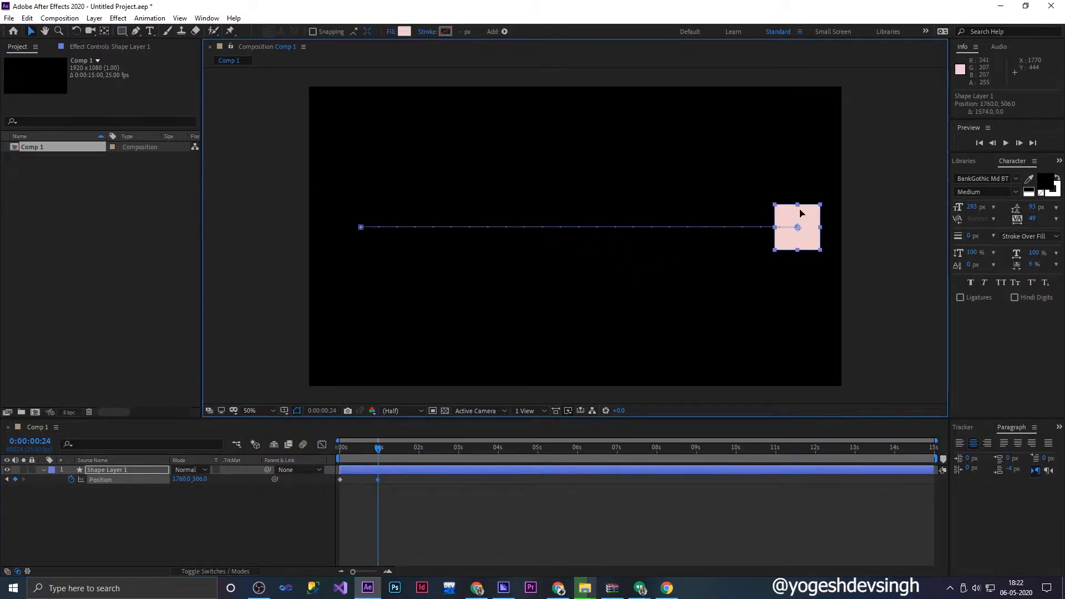
drag(378, 448, 314, 464)
key(space)
drag(395, 495, 336, 472)
drag(389, 450, 321, 454)
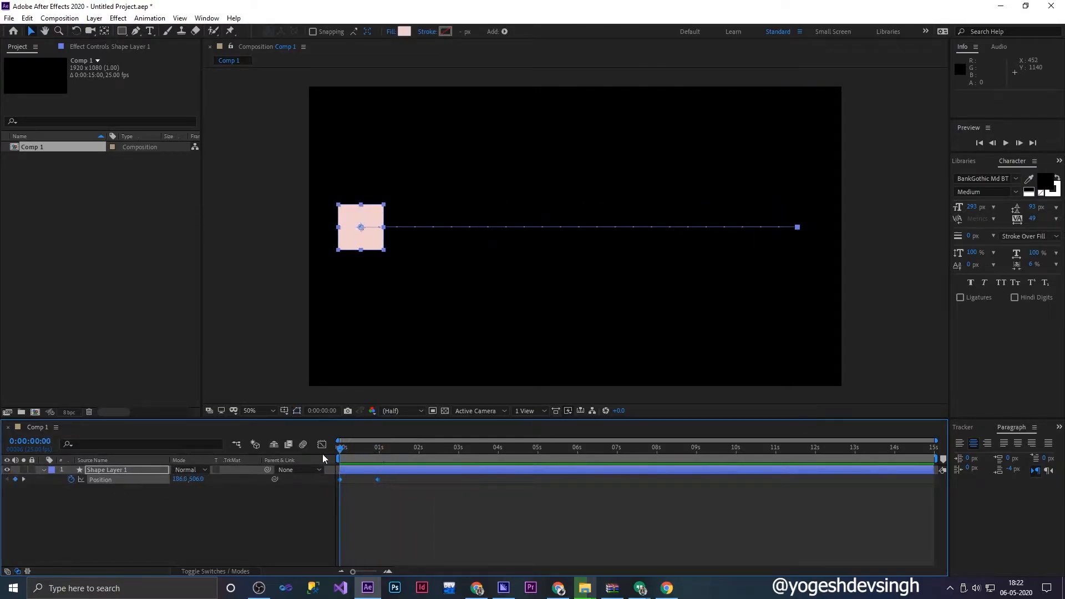
- Examine the Keyframe Interpolation settings of the square's Position keyframes without changing them
right_click(336, 486)
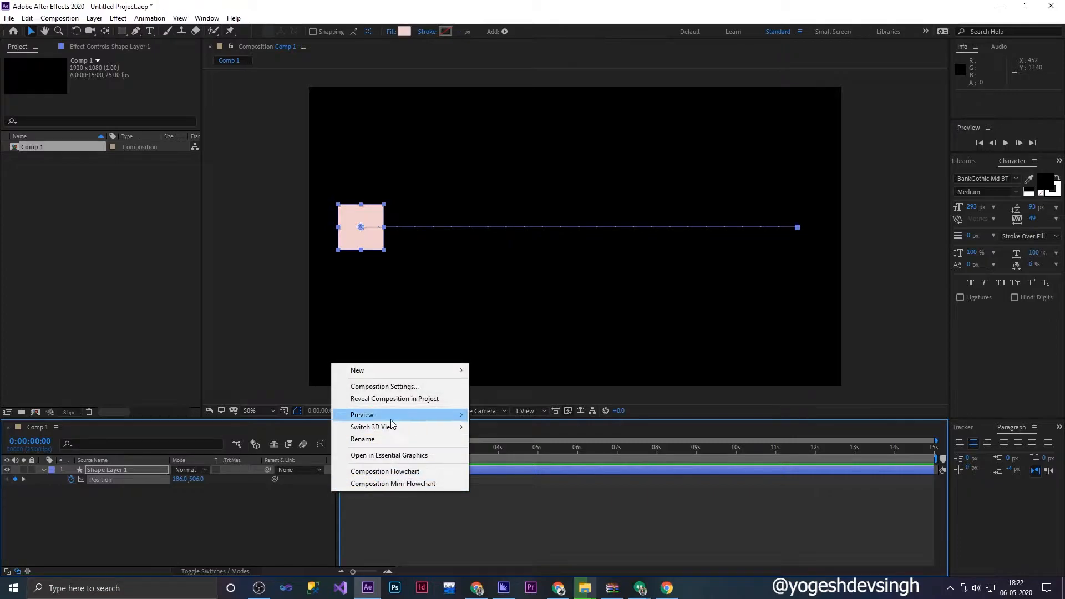
click(424, 515)
drag(392, 487, 334, 479)
right_click(339, 480)
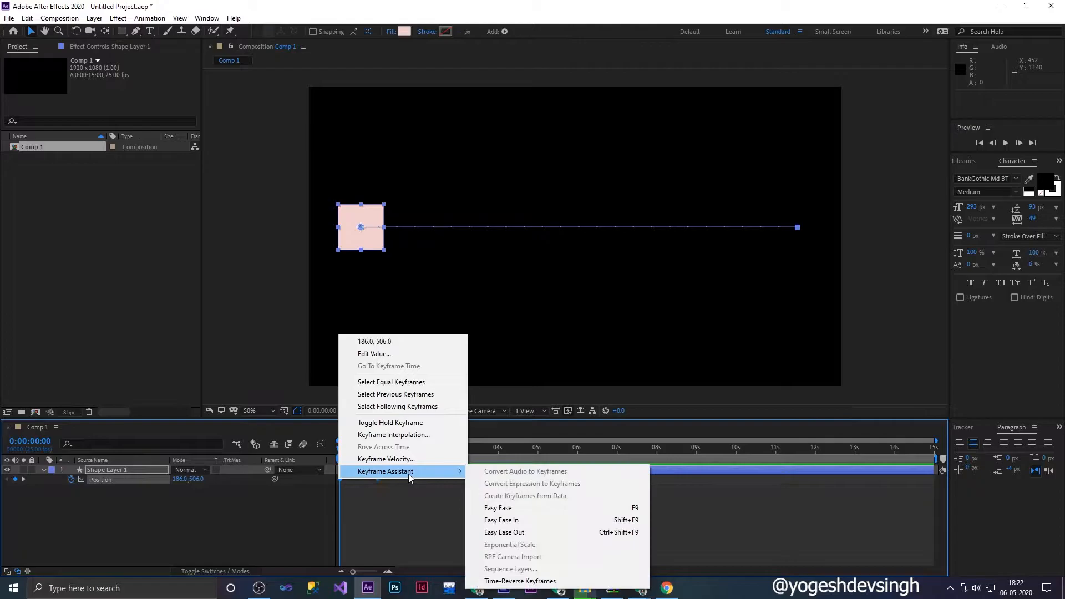
click(423, 436)
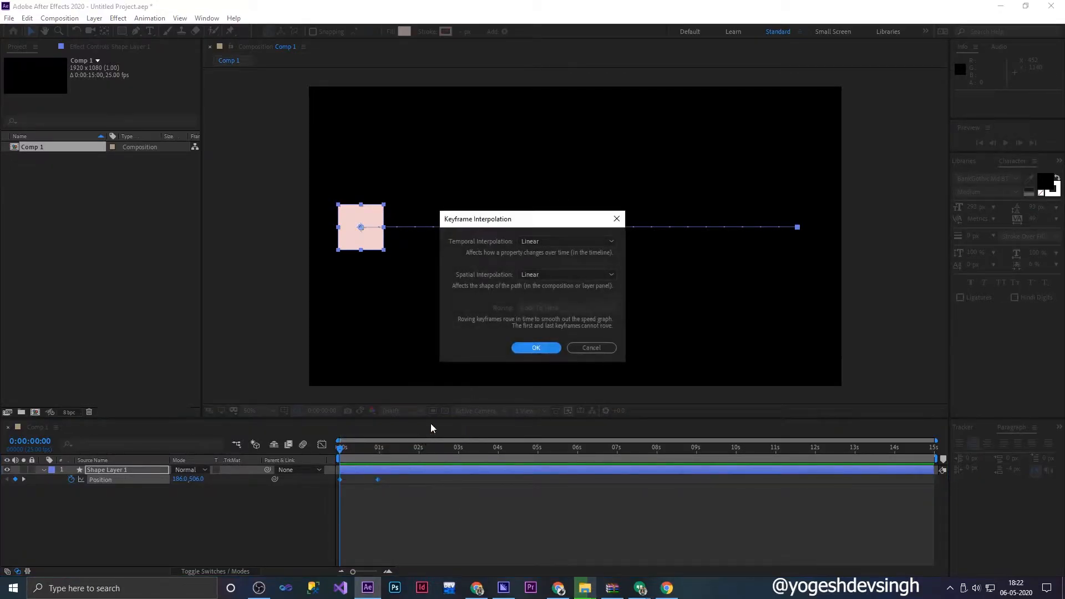
drag(549, 221, 626, 257)
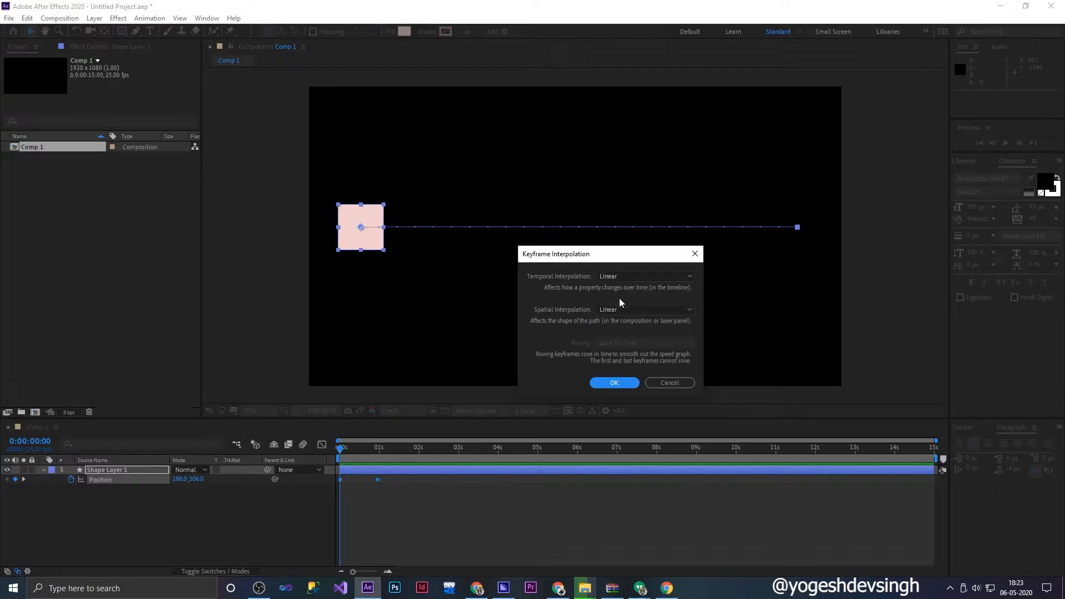
click(695, 256)
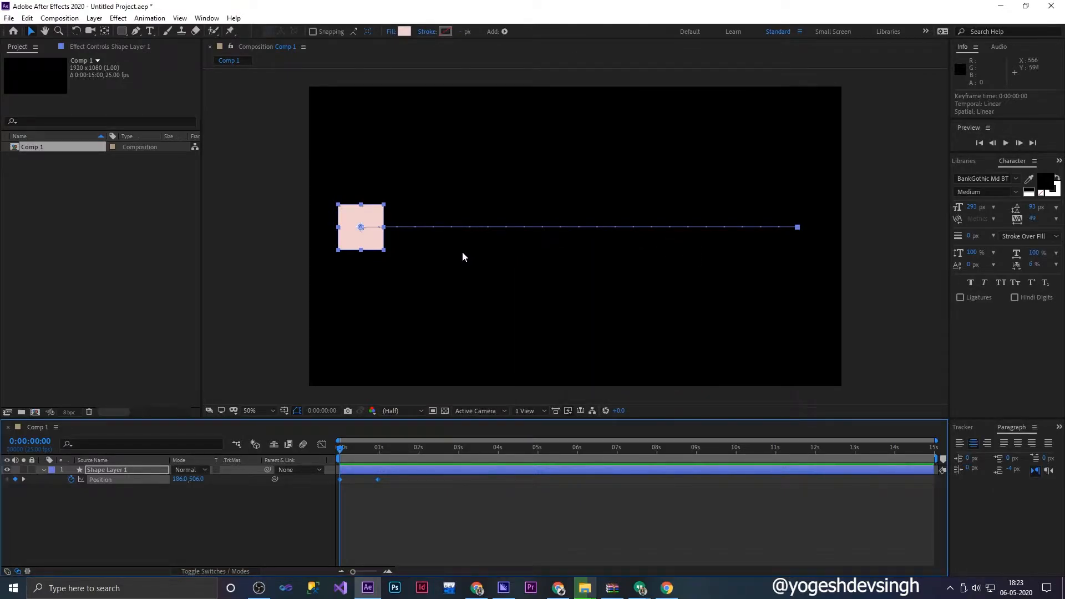
- Undo the square's horizontal move, then keyframe it at position 484, 868 at 0:00:00:24 and 834, 446 at 2 seconds
key(ctrl+z)
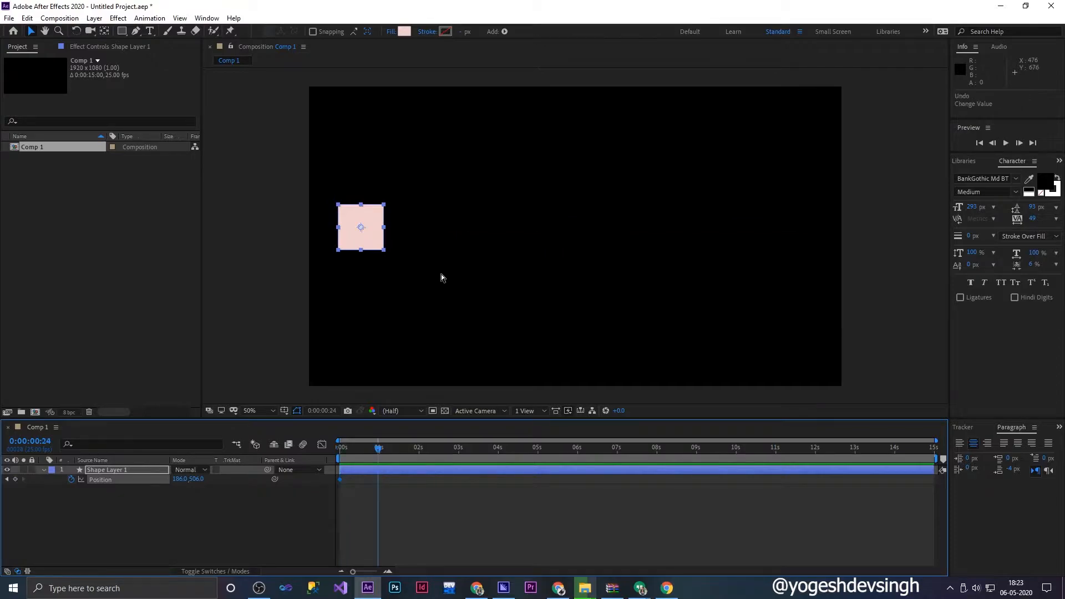
drag(373, 229, 455, 333)
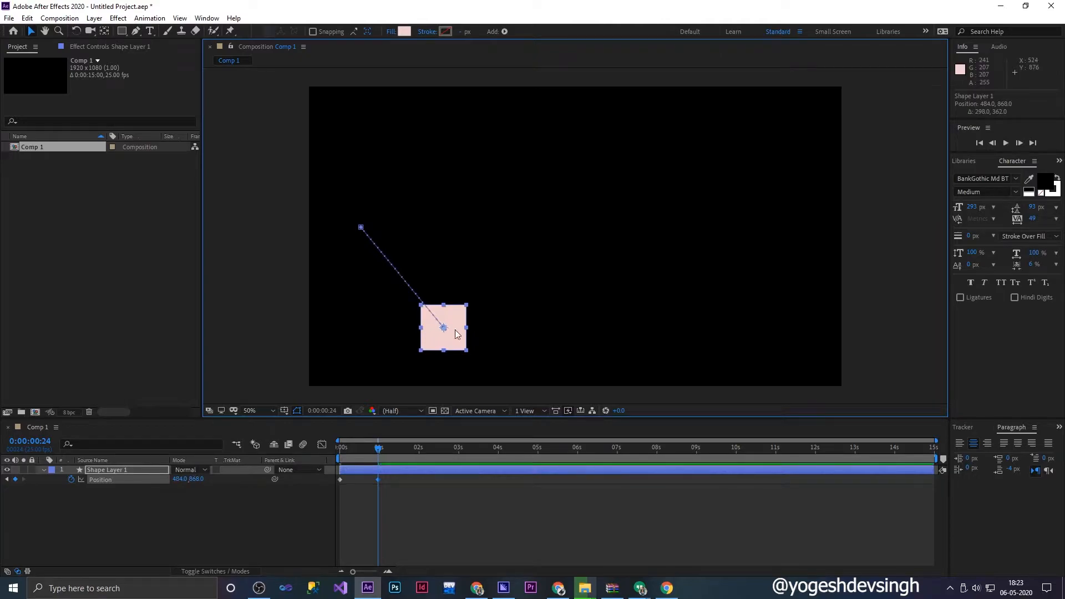
drag(378, 447, 419, 456)
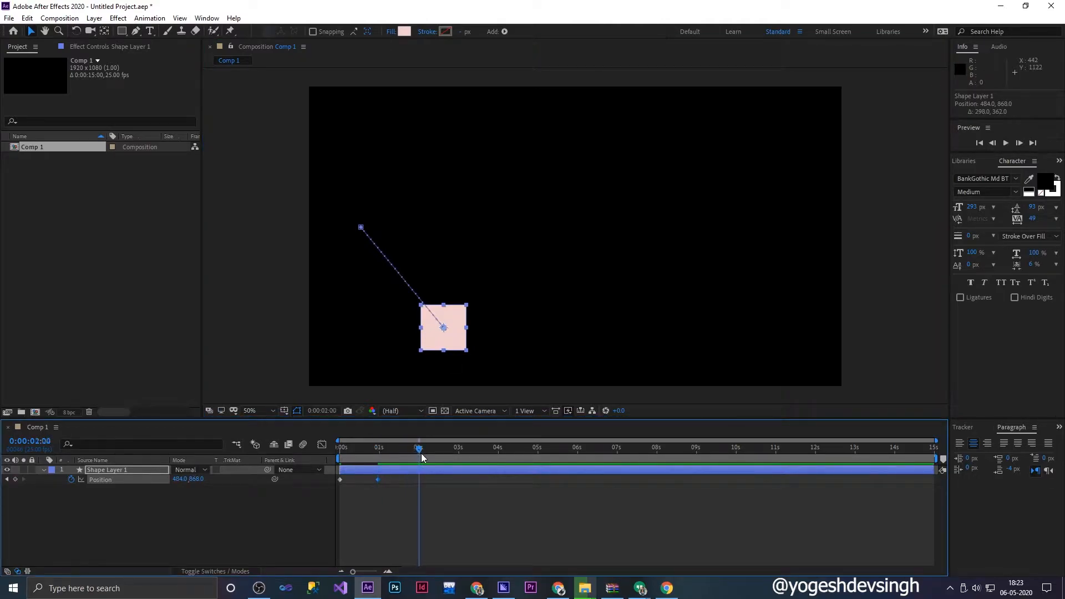
drag(460, 352, 555, 234)
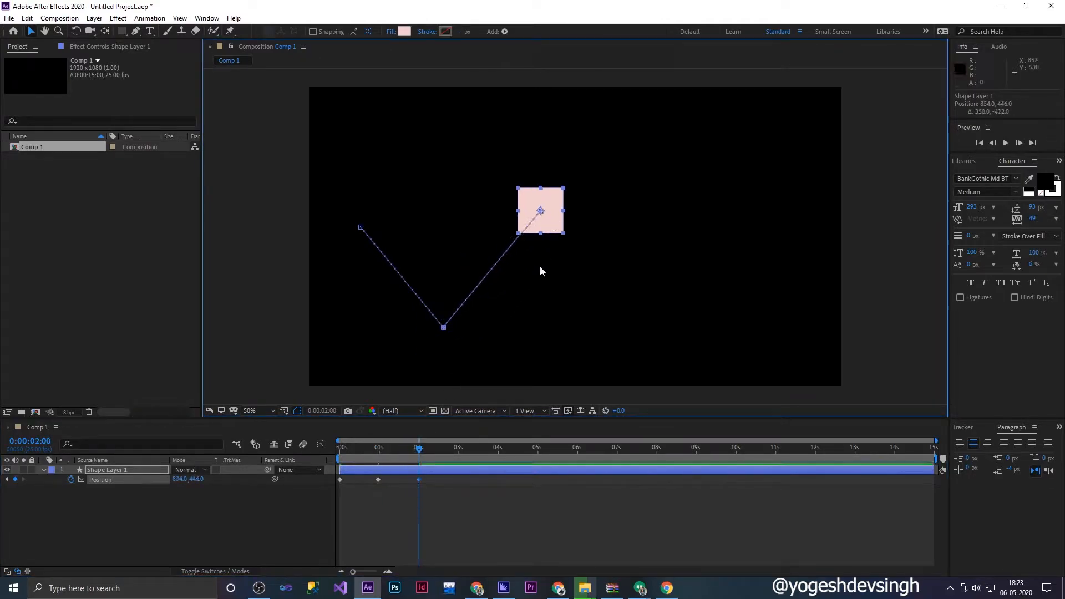
- Keyframe the square at position 1180, 882 at 3 seconds and at 1666, 396 at 4 seconds
drag(419, 449, 458, 458)
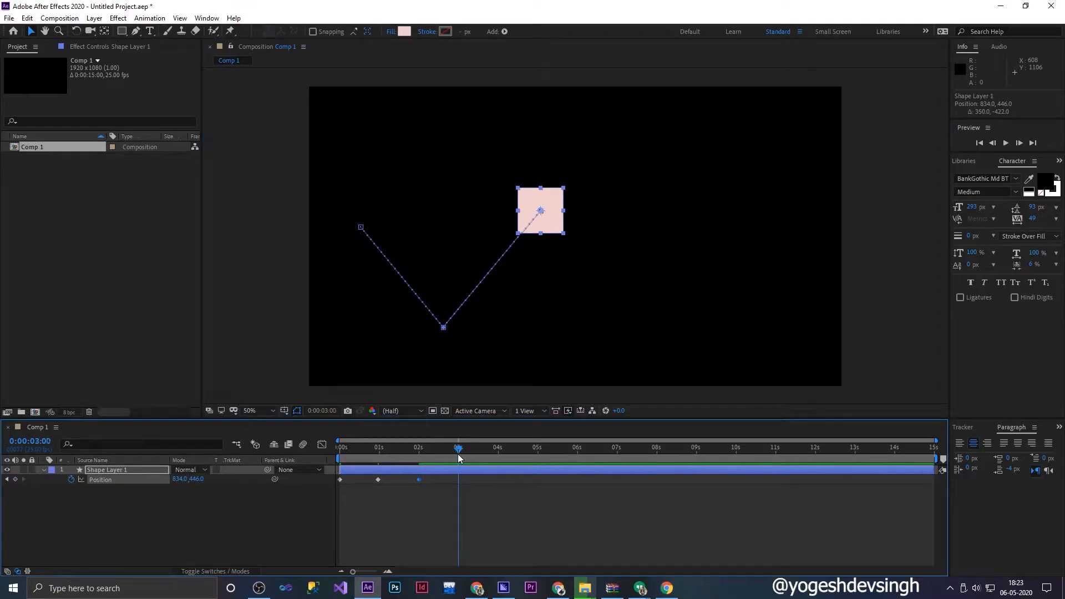
drag(557, 215, 652, 335)
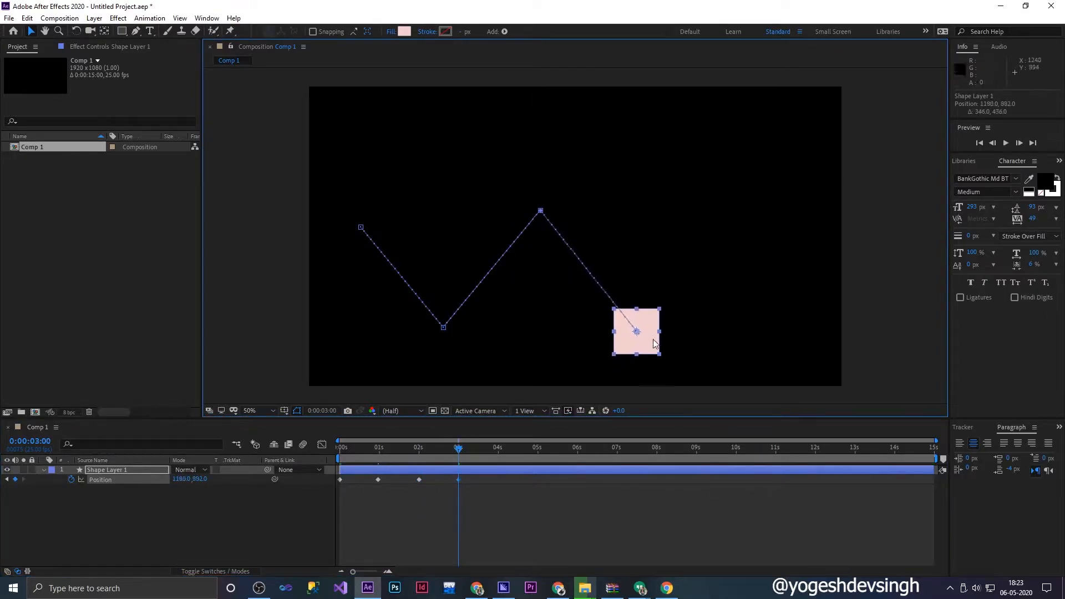
drag(459, 451, 498, 456)
drag(642, 343, 777, 208)
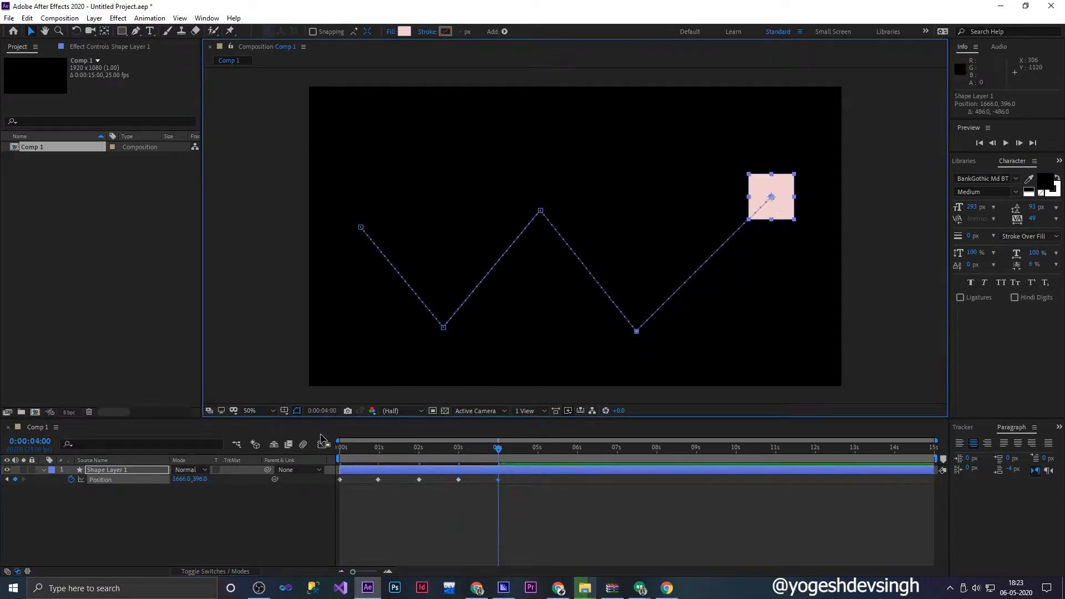
- Select the square's layer and preview its zigzag motion from the start
click(118, 470)
click(139, 518)
click(136, 471)
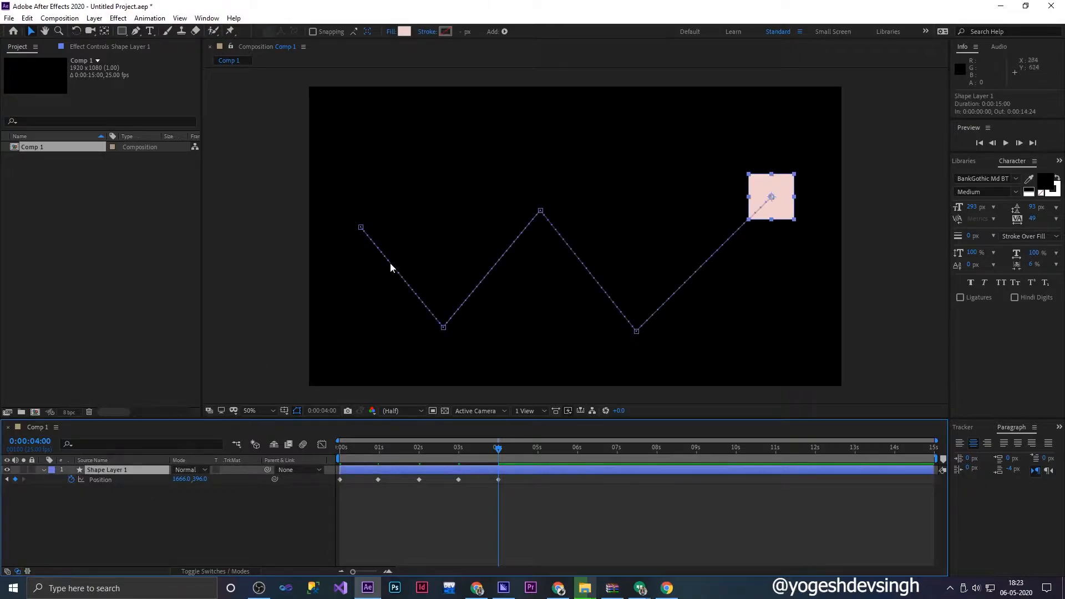
drag(498, 448, 208, 464)
key(space)
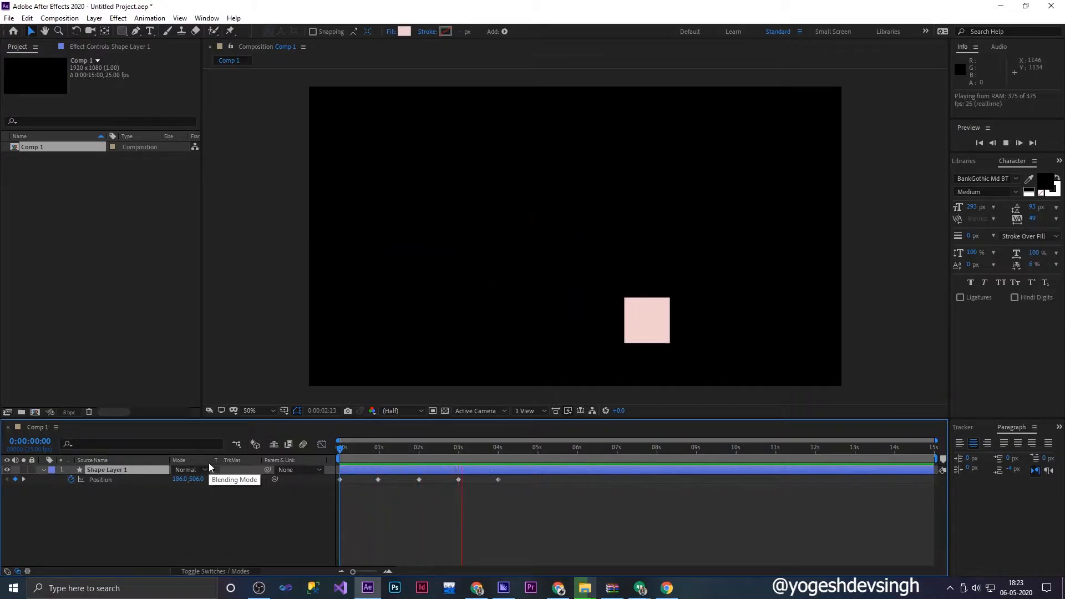
key(space)
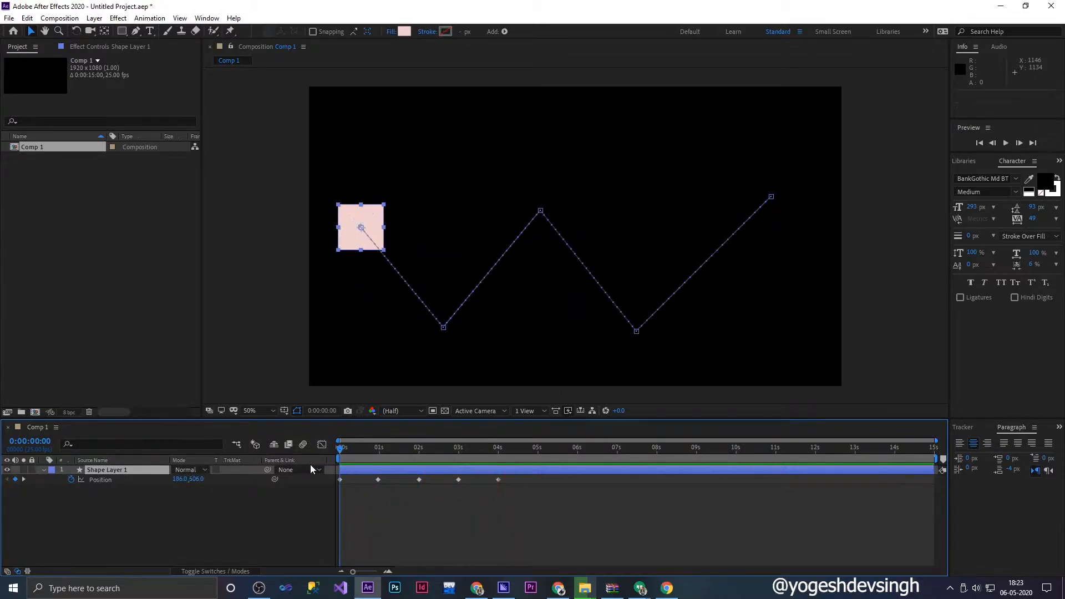
- Set the spatial interpolation of all the square's Position keyframes to Bezier
drag(528, 500, 328, 458)
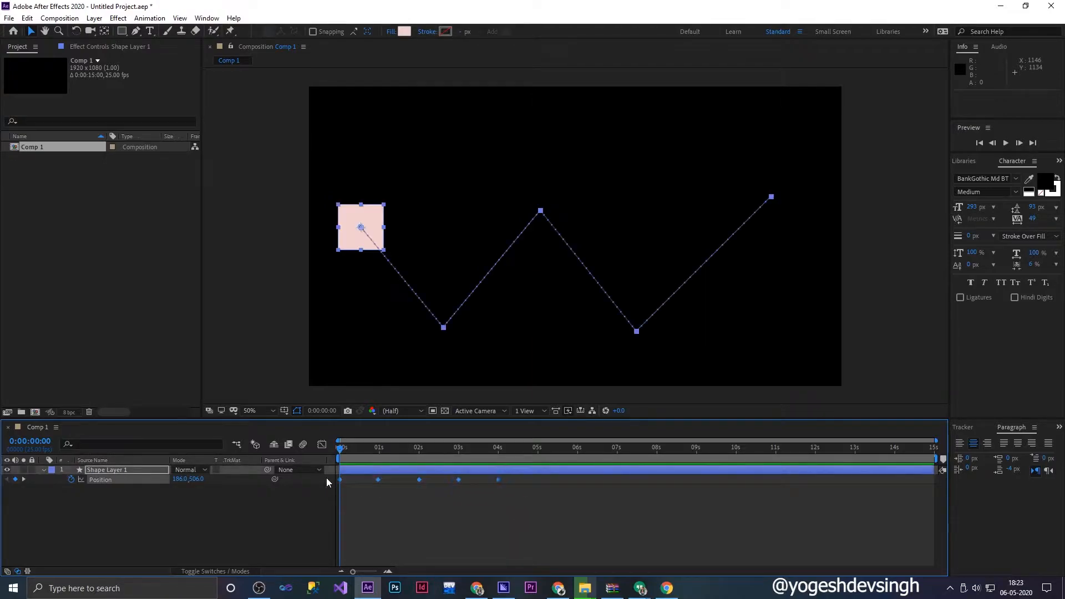
right_click(381, 481)
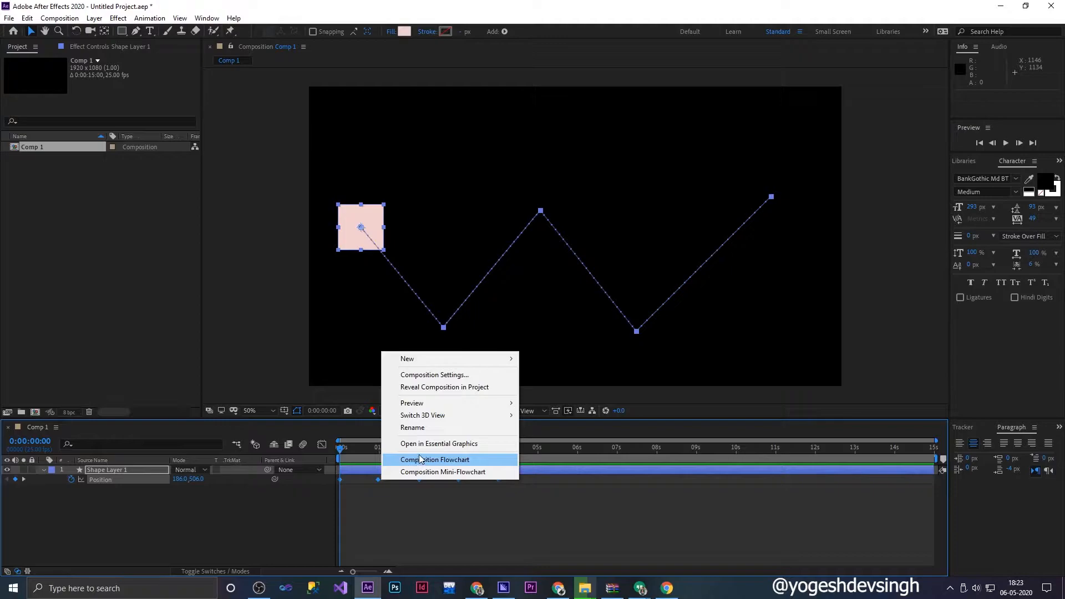
click(389, 502)
drag(531, 490, 326, 481)
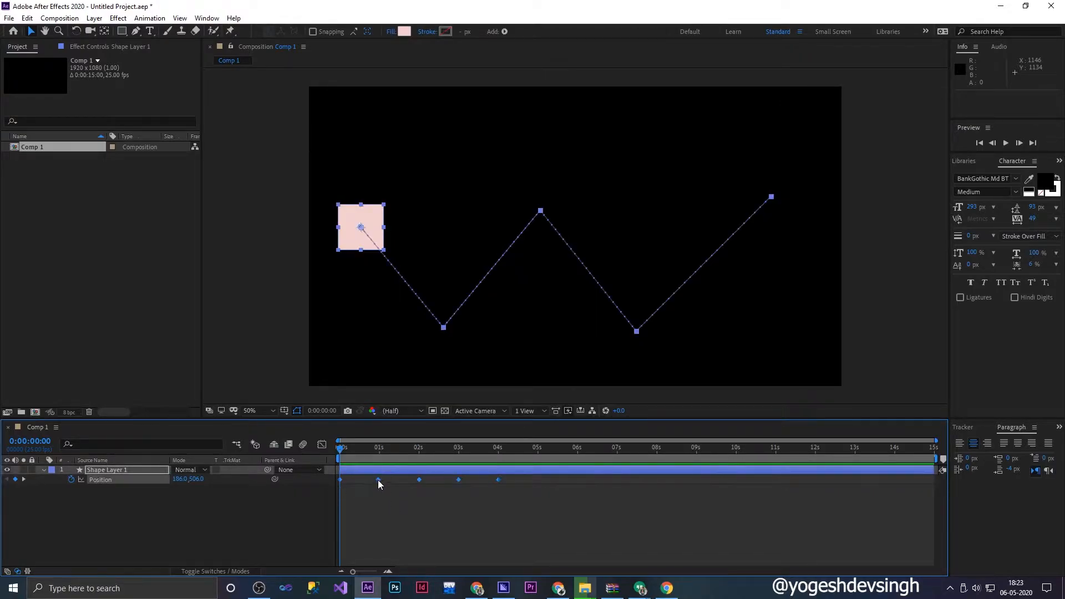
right_click(378, 481)
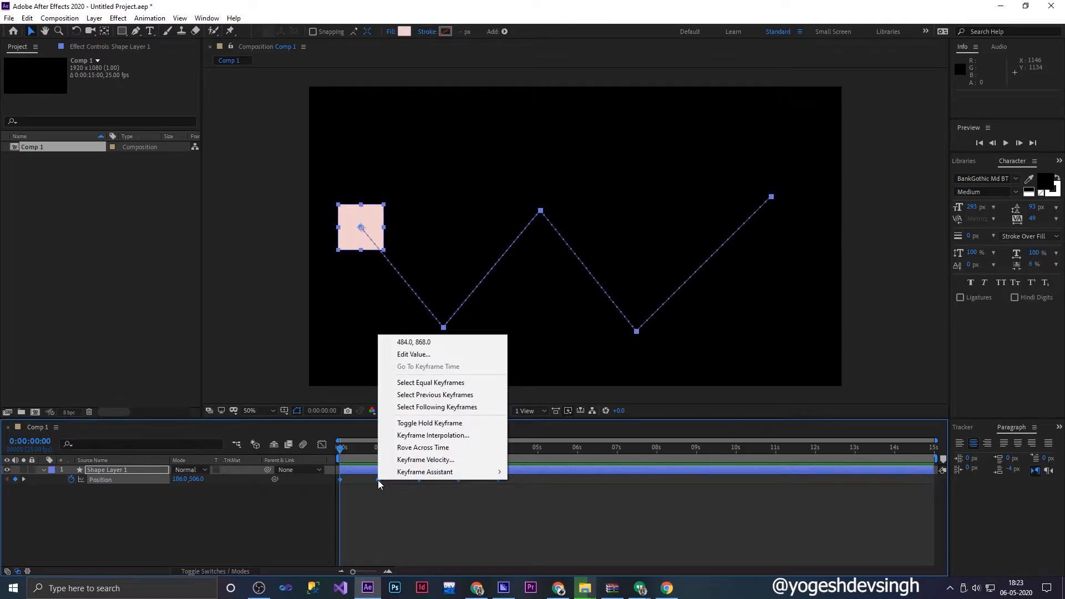
click(422, 437)
drag(638, 257, 745, 200)
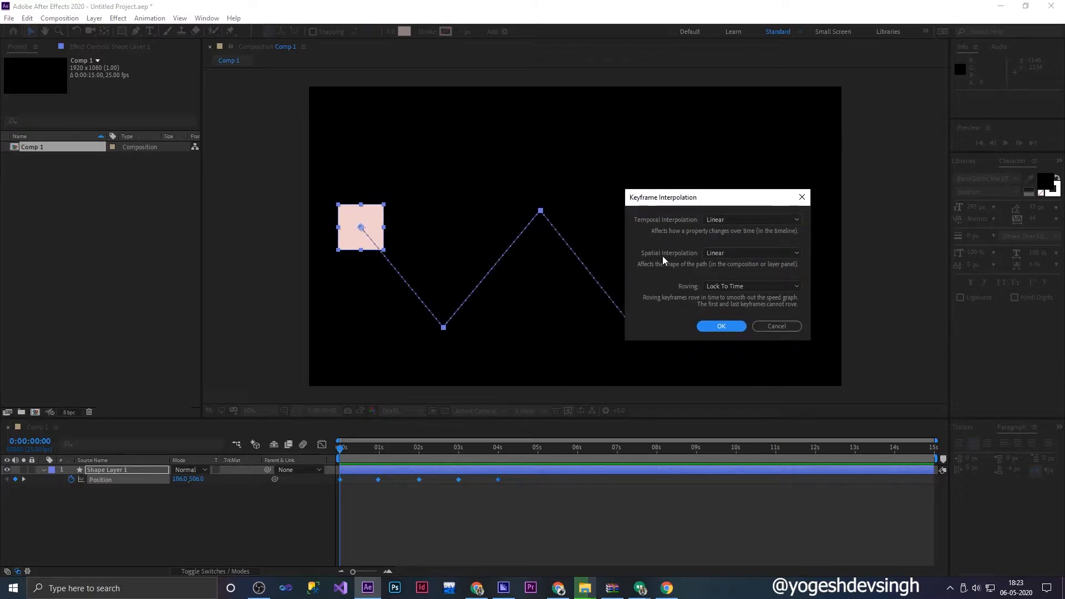
click(738, 253)
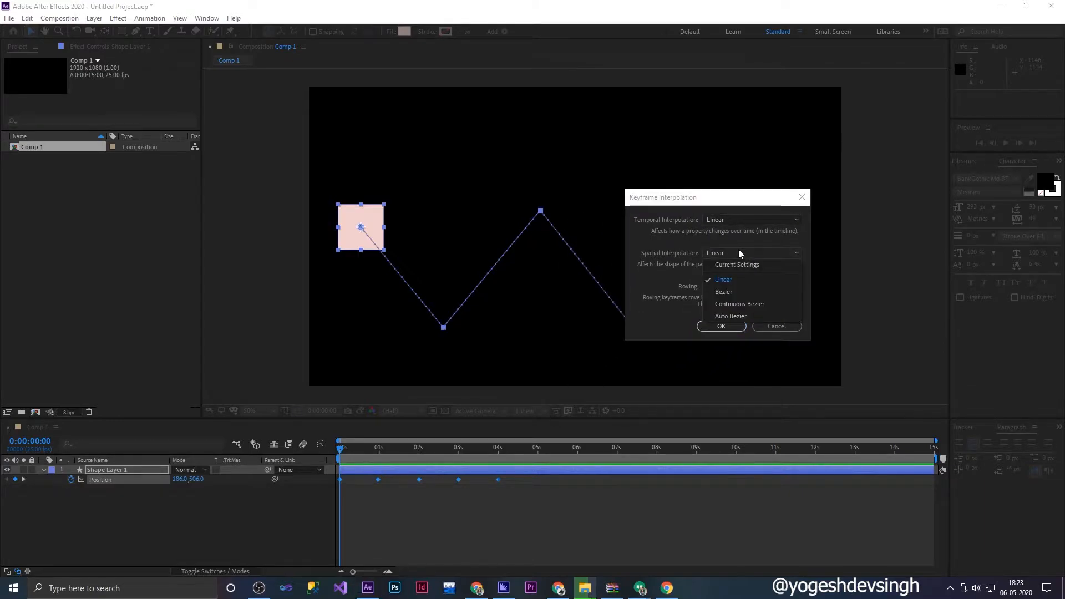
click(727, 281)
drag(735, 201, 886, 205)
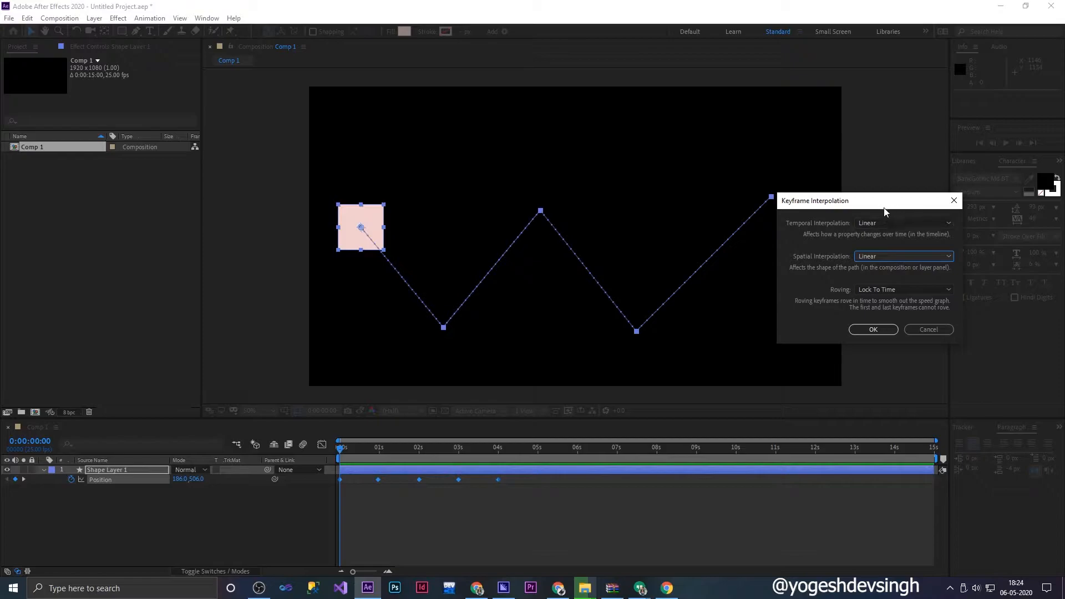
drag(890, 199, 743, 203)
click(757, 250)
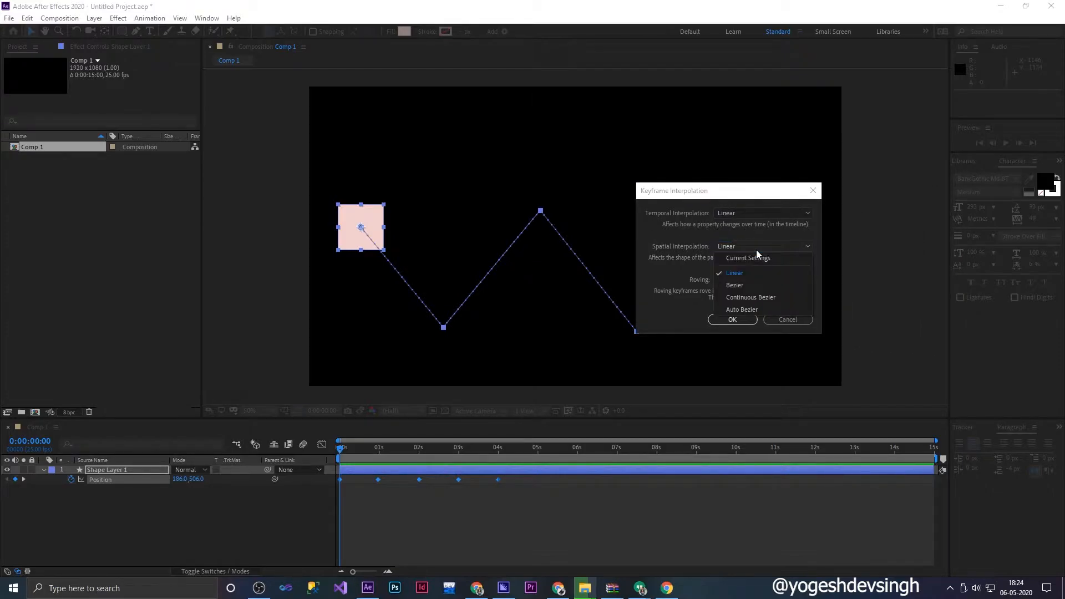
click(747, 285)
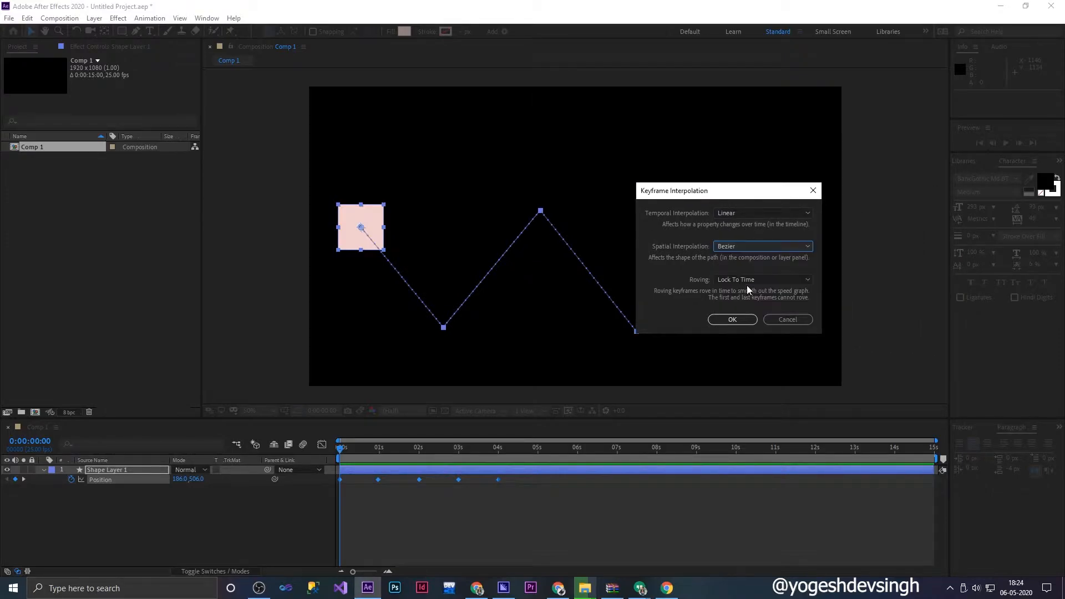
click(733, 320)
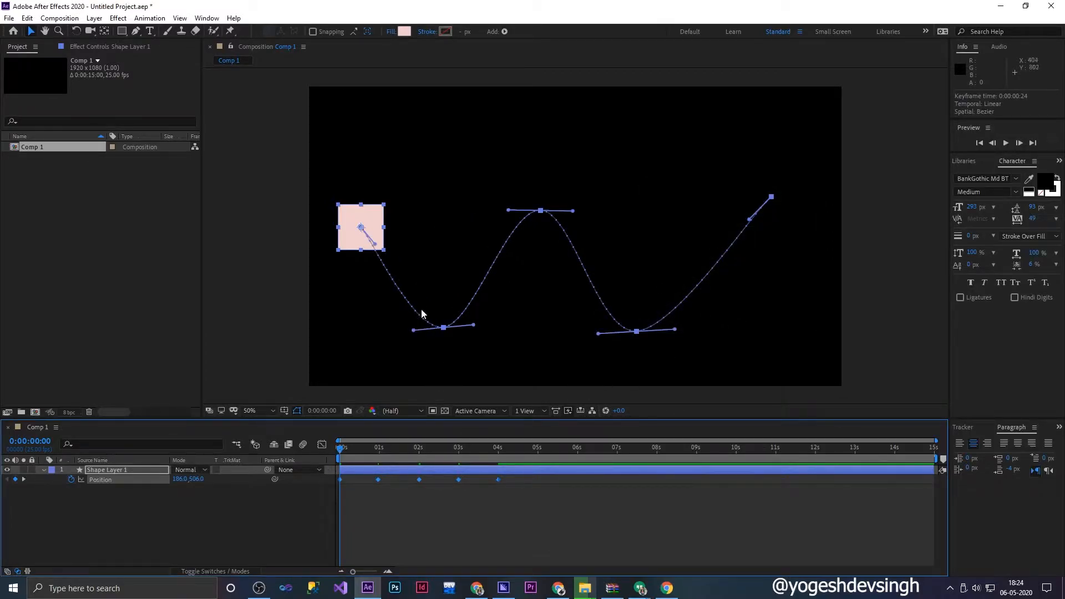
- Preview the square's motion along the Bezier path and return the current time to 0 seconds
key(space)
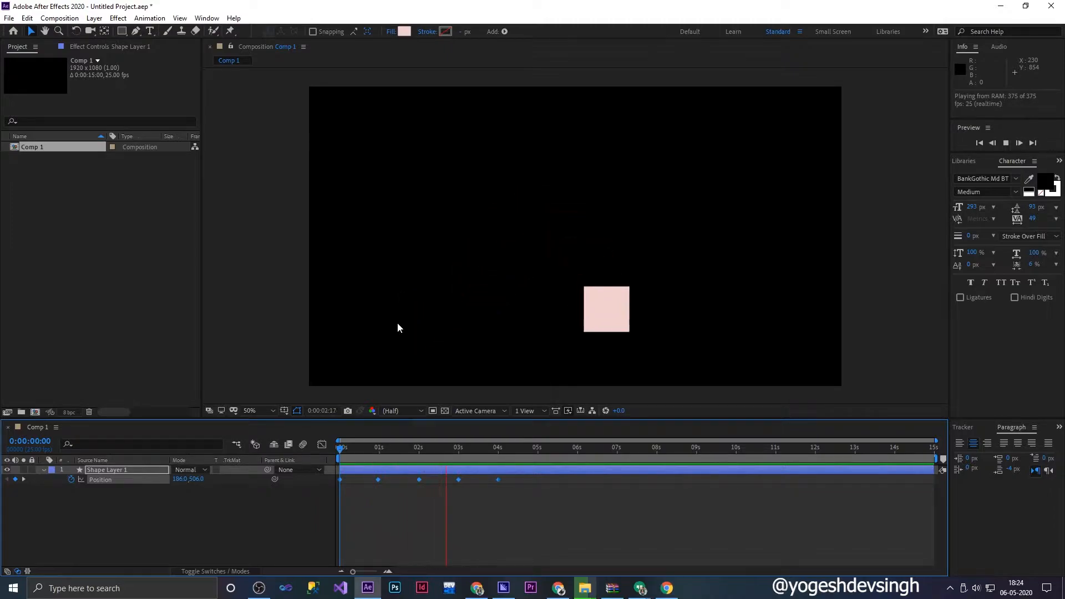
key(space)
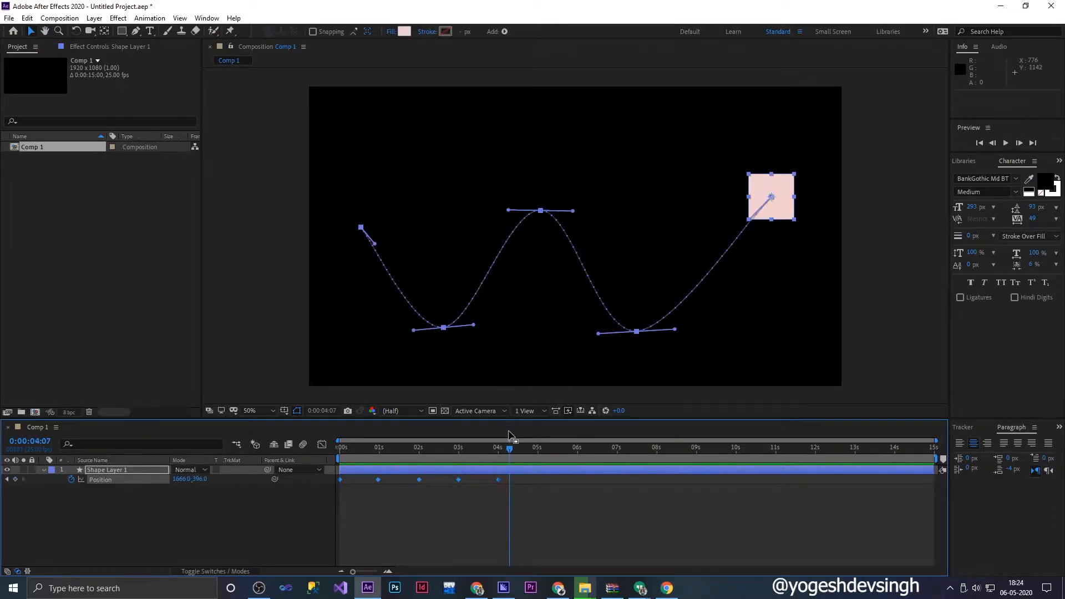
drag(511, 449, 340, 456)
- Reshape the motion path by pulling the Bezier handles of the three middle keyframes into steep, uneven curves
drag(474, 325, 443, 222)
drag(511, 210, 530, 312)
drag(570, 211, 521, 345)
drag(675, 330, 623, 168)
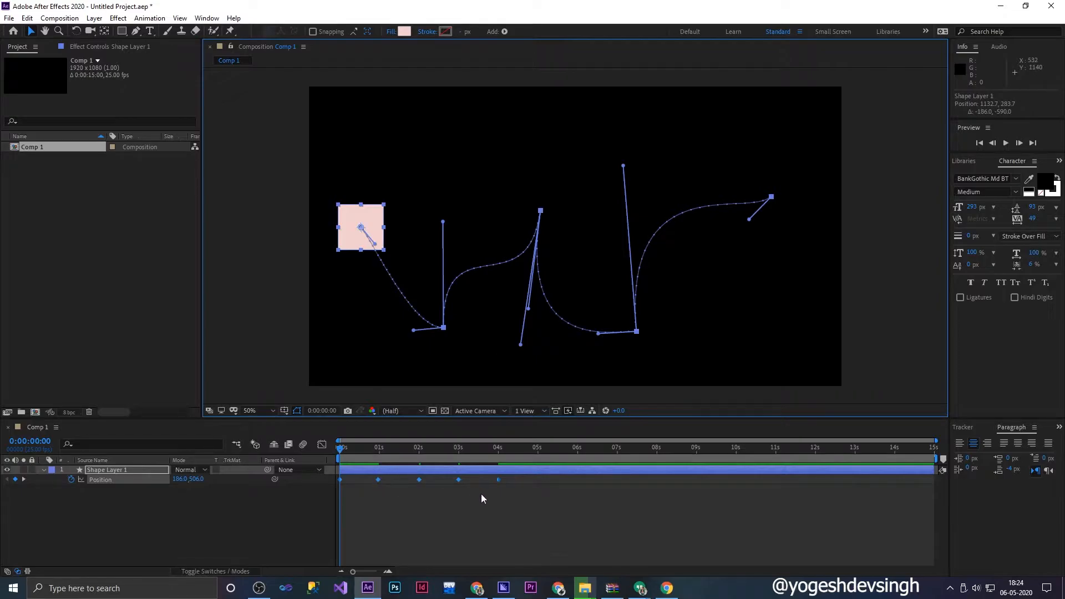
- Scrub through and preview the square's motion on the reshaped path, ending back at 0 seconds
drag(344, 458, 539, 452)
key(space)
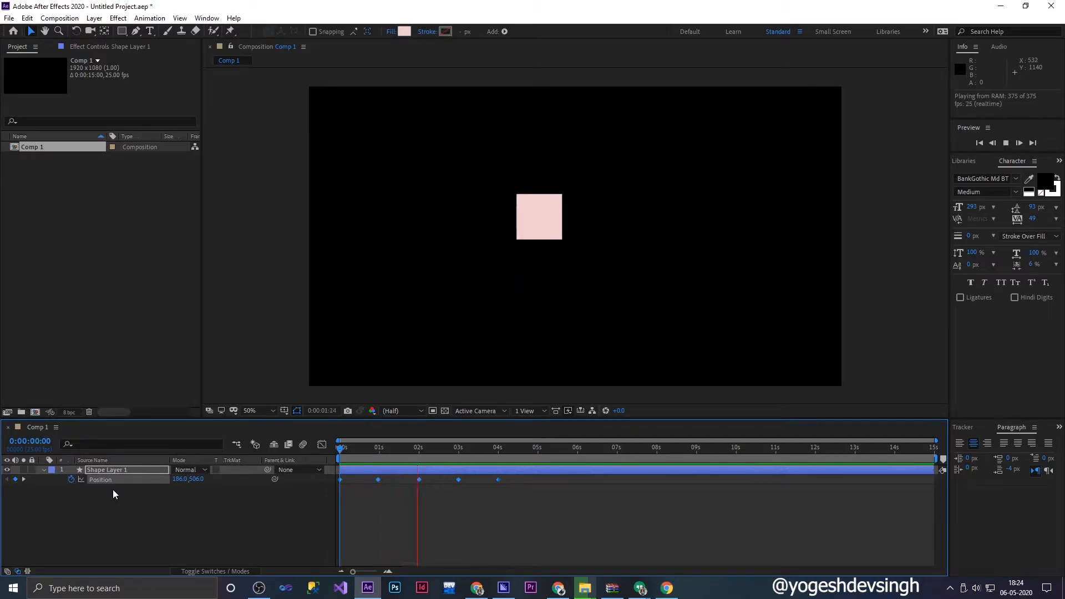
key(space)
drag(508, 448, 274, 471)
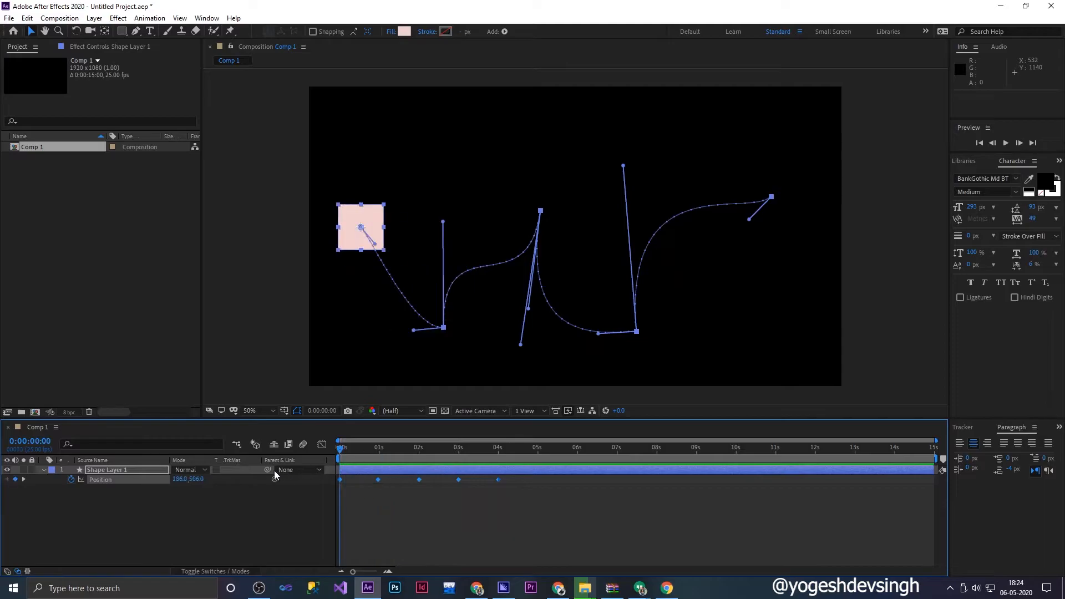
- Stretch both Bezier handles of the keyframe at 0:00:00:24 nearly horizontal to form a wide, rounded dip in the path
drag(412, 330, 367, 334)
drag(442, 223, 499, 320)
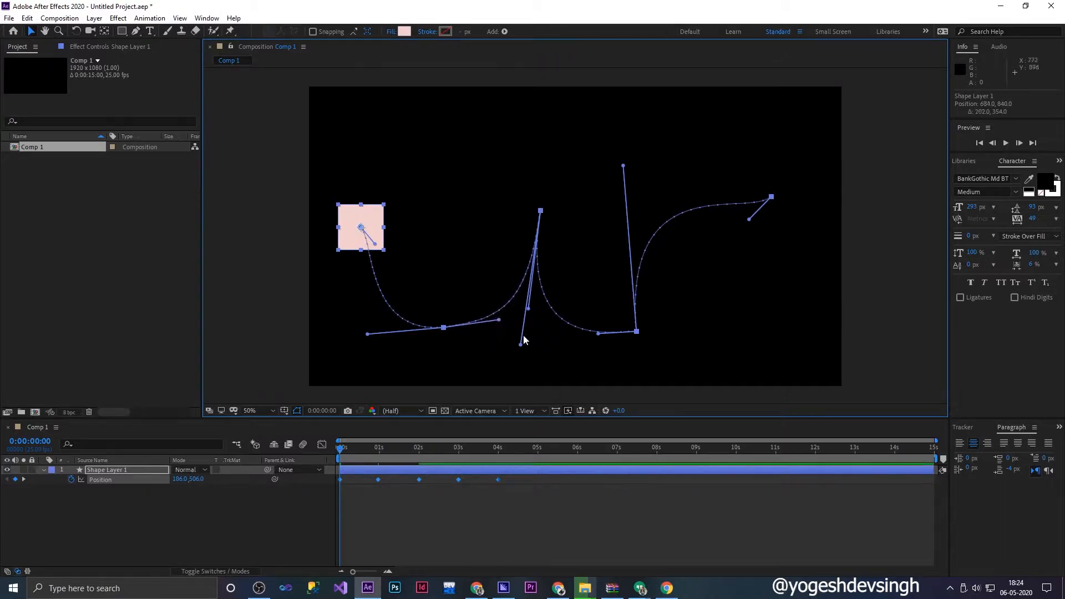
drag(368, 335, 367, 321)
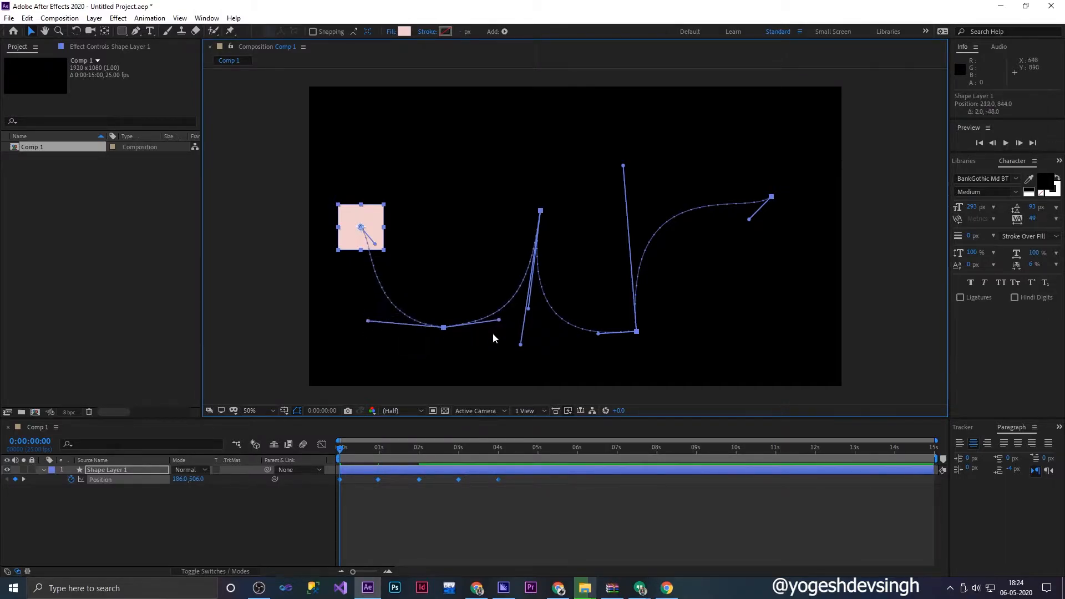
mouse_move(498, 320)
mouse_down()
mouse_move(488, 369)
mouse_move(497, 326)
mouse_up()
- Adjust the Bezier handles of the keyframes at 3 and 4 seconds to round the last part of the motion path
drag(623, 165, 754, 332)
drag(599, 333, 627, 332)
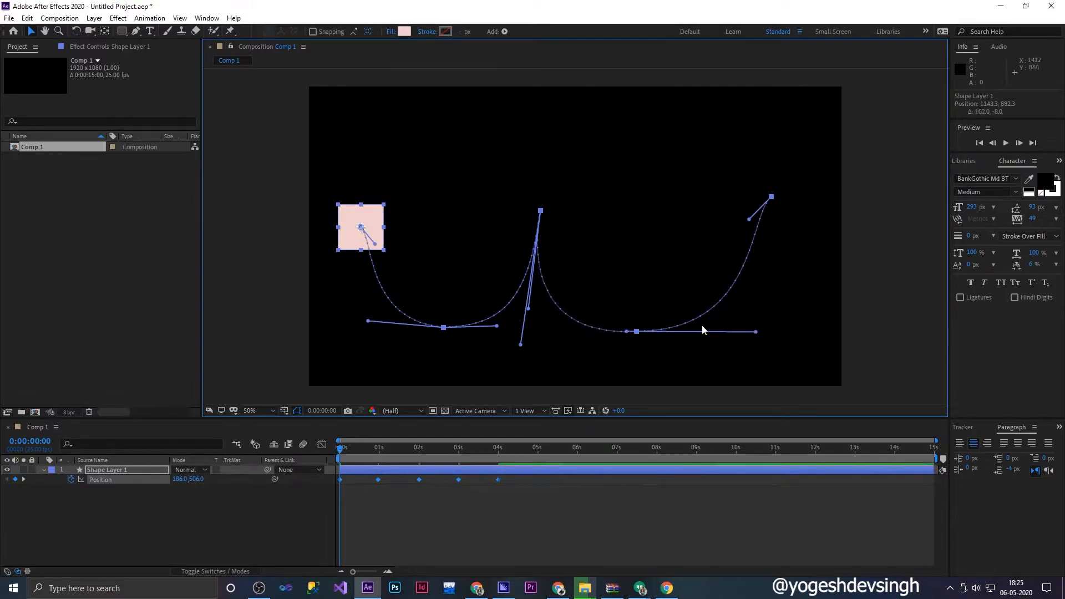
mouse_move(756, 332)
mouse_down()
mouse_move(697, 335)
mouse_move(761, 314)
mouse_up()
drag(749, 223, 773, 248)
- Preview the square following the two rounded dips and return to the start of the timeline
click(452, 326)
key(space)
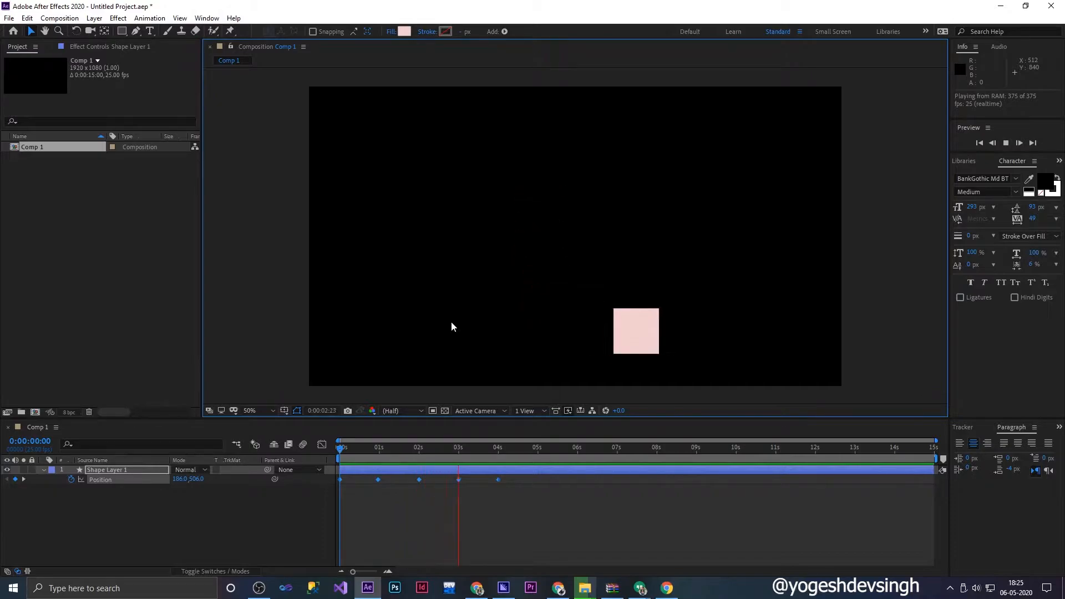
key(space)
drag(509, 452, 261, 458)
- Set the spatial interpolation of all the square's Position keyframes back to Linear
mouse_move(561, 510)
mouse_down()
mouse_move(310, 478)
mouse_move(316, 472)
mouse_up()
right_click(378, 480)
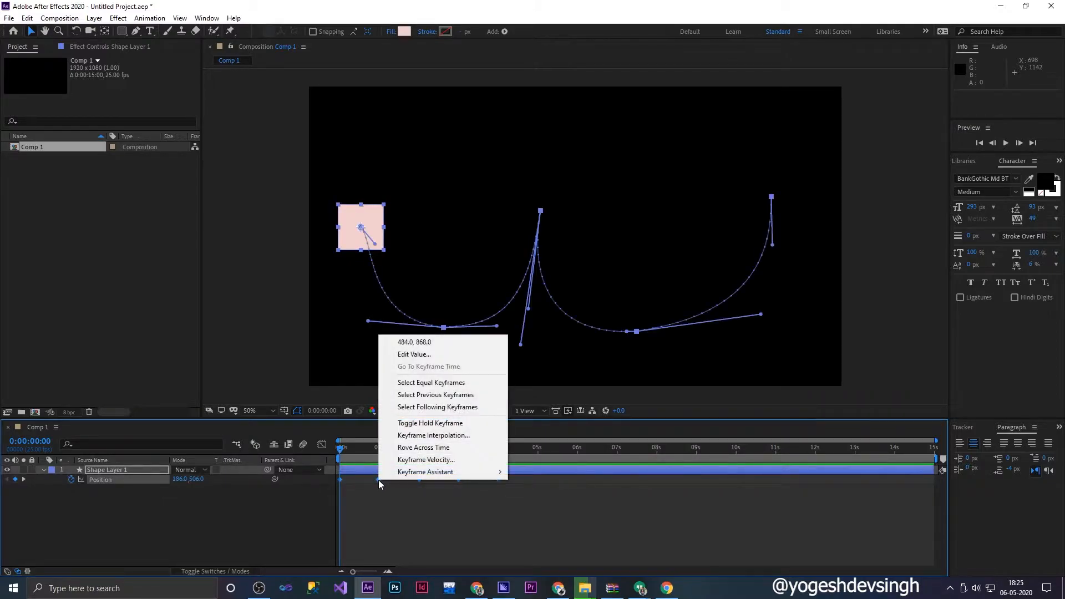
click(455, 435)
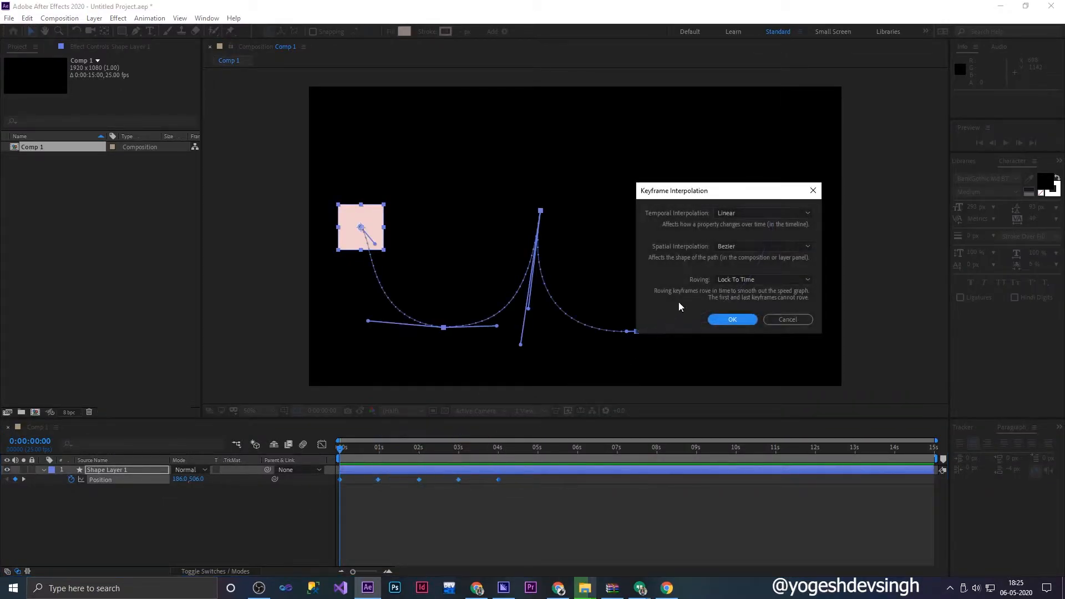
click(739, 249)
click(735, 274)
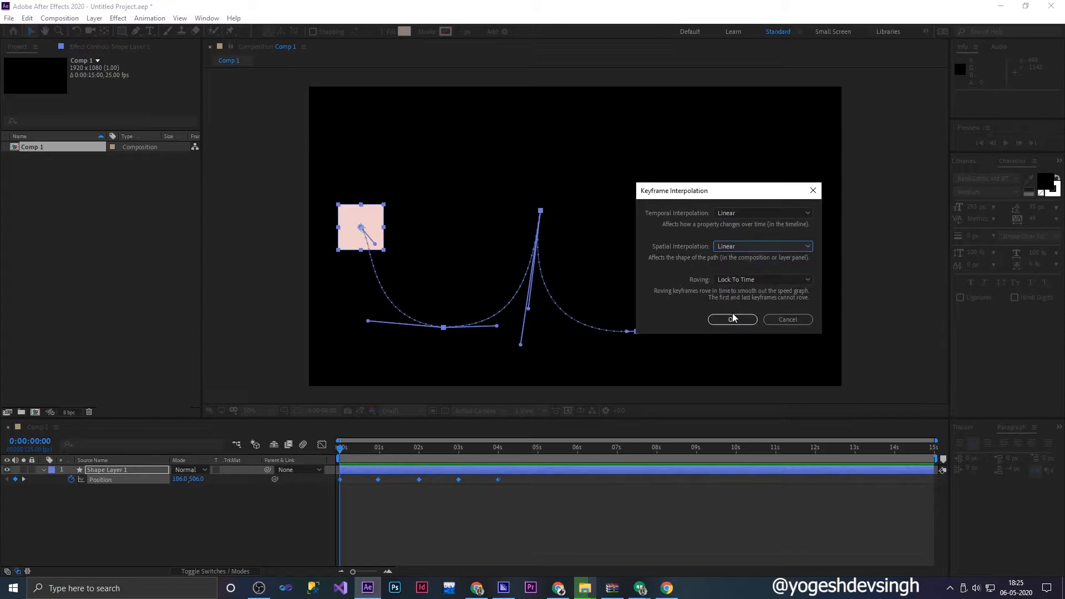
click(732, 319)
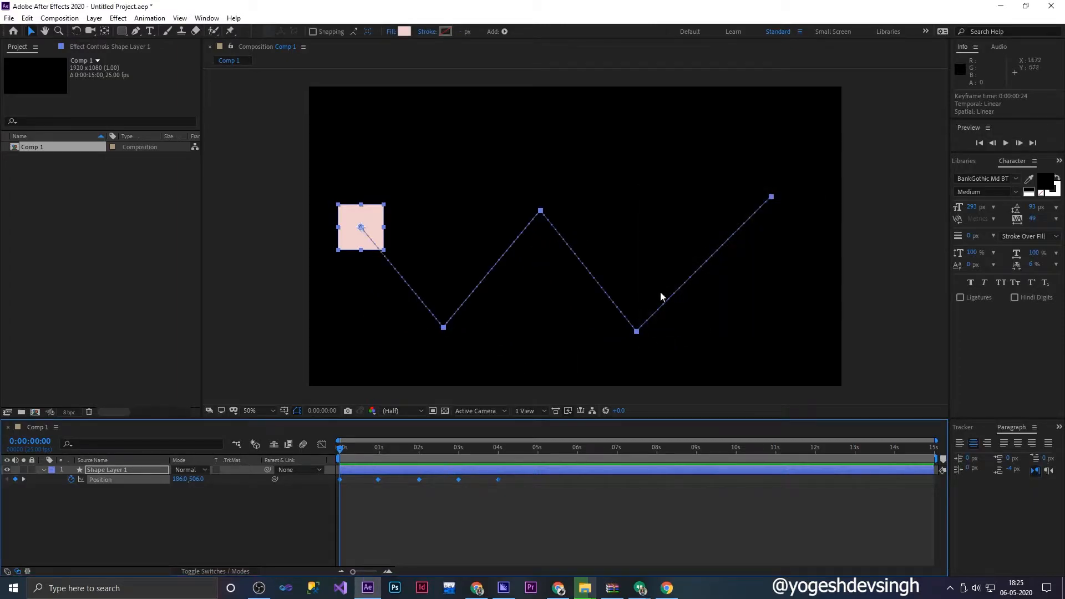
- Set the spatial interpolation of all the square's Position keyframes to Continuous Bezier
drag(524, 495, 332, 482)
right_click(341, 481)
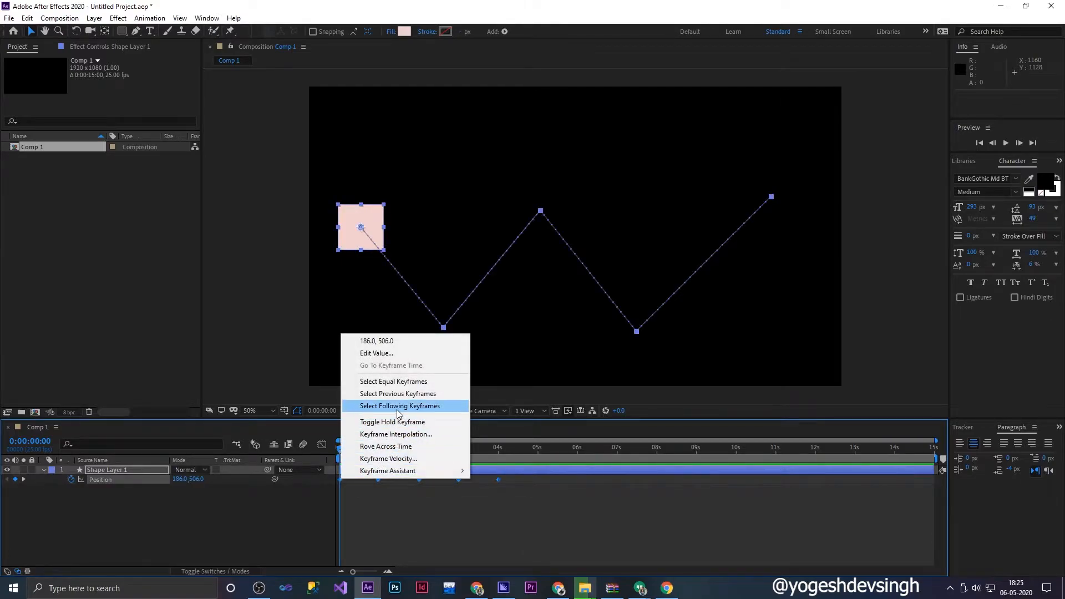
click(395, 435)
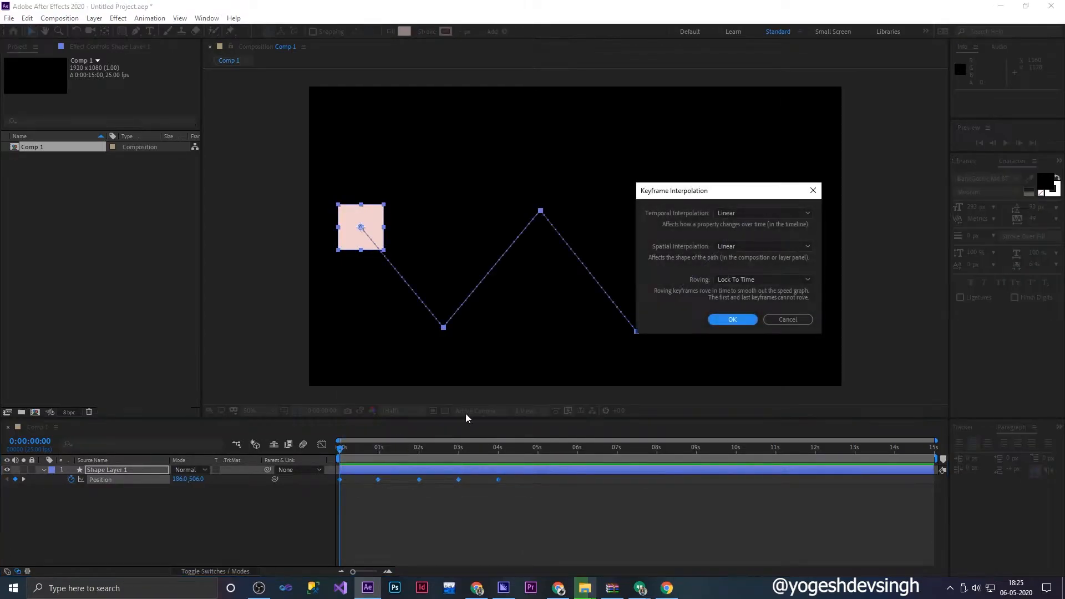
click(753, 246)
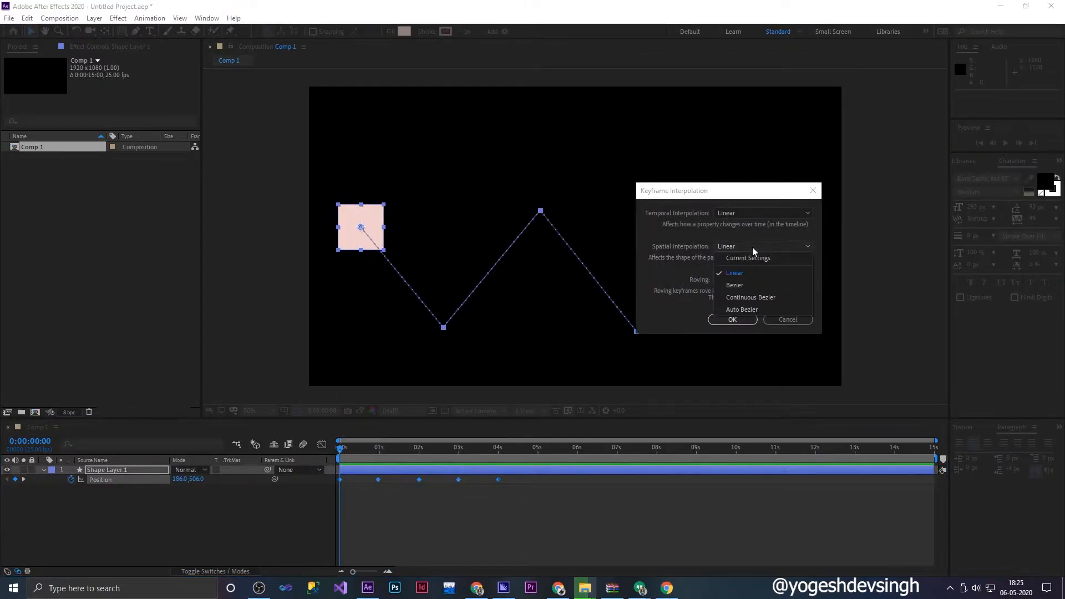
click(747, 297)
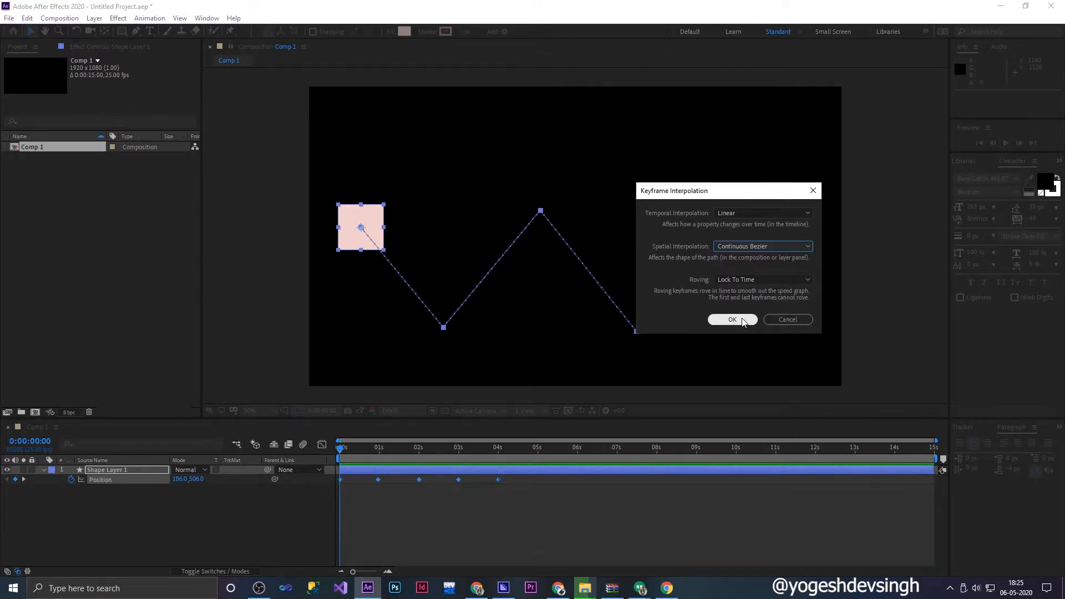
click(732, 319)
- Tilt the Continuous Bezier handles of the three middle keyframes steeply to skew the path's curves, and preview the square's motion
mouse_move(474, 325)
mouse_down()
mouse_move(459, 361)
mouse_move(483, 310)
mouse_move(457, 361)
mouse_move(422, 361)
mouse_move(406, 390)
mouse_move(638, 357)
mouse_move(531, 311)
mouse_move(431, 351)
mouse_move(500, 347)
mouse_move(485, 329)
mouse_up()
drag(415, 327, 456, 274)
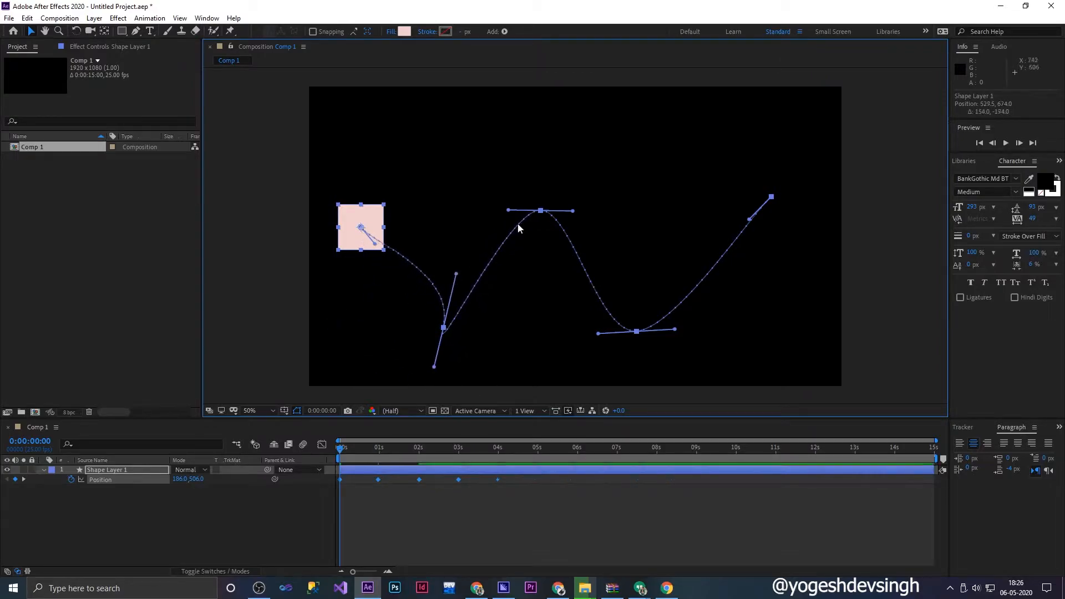
drag(508, 216, 571, 283)
drag(598, 334, 616, 365)
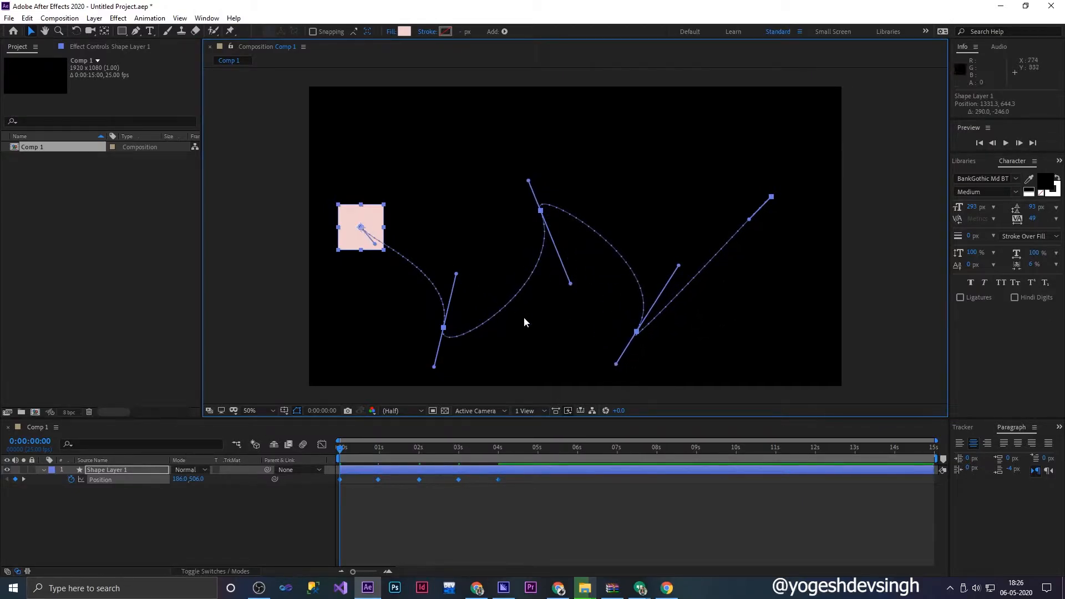
mouse_move(679, 267)
mouse_down()
mouse_move(668, 351)
mouse_move(668, 261)
mouse_move(681, 258)
mouse_up()
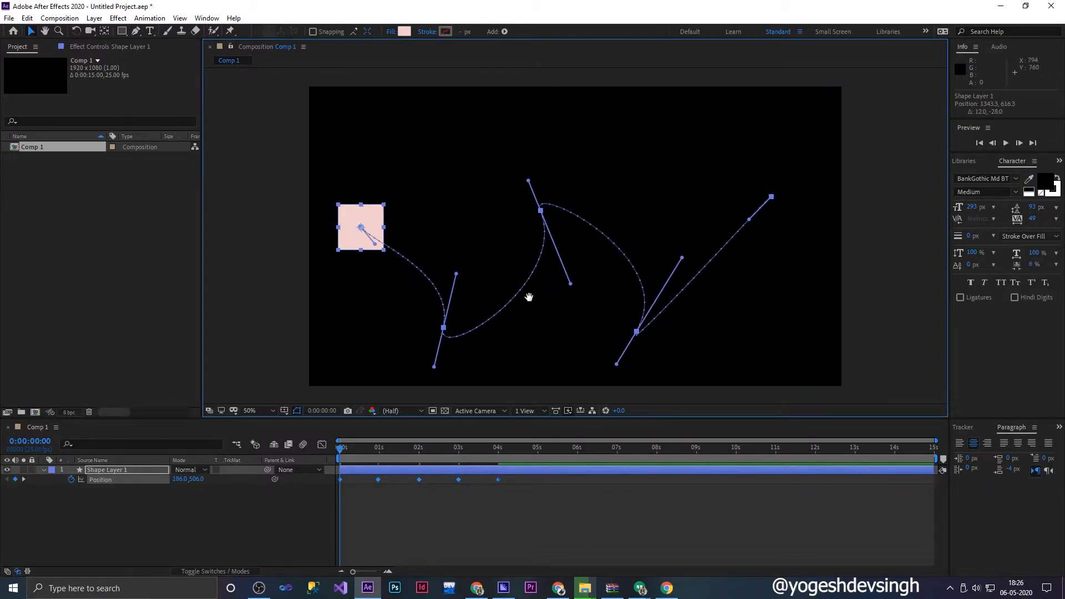
key(space)
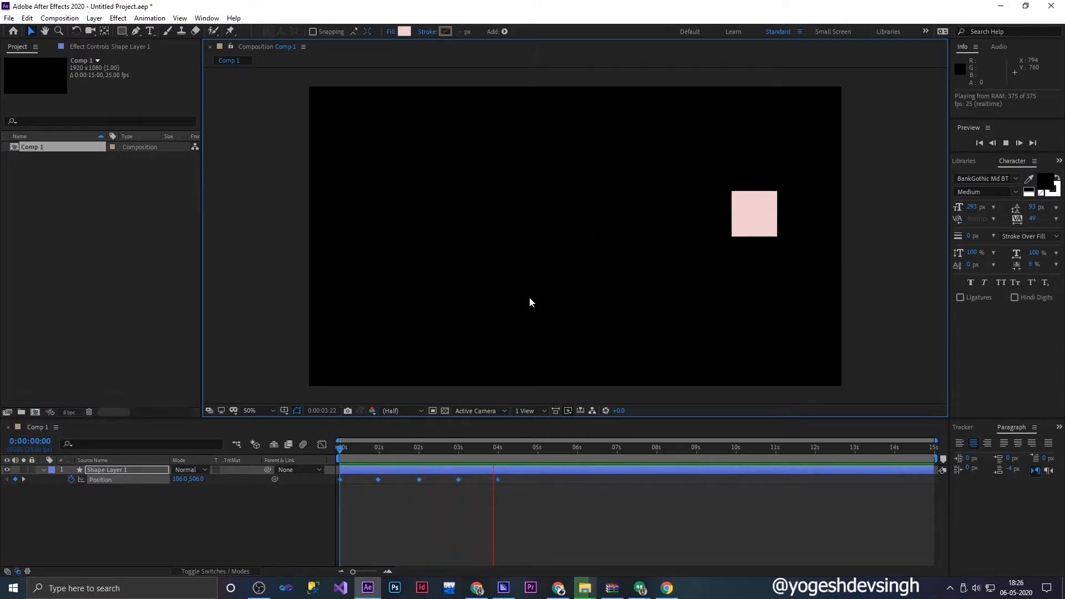
key(space)
- Set the spatial interpolation of all the square's Position keyframes to Auto Bezier
drag(504, 503, 339, 477)
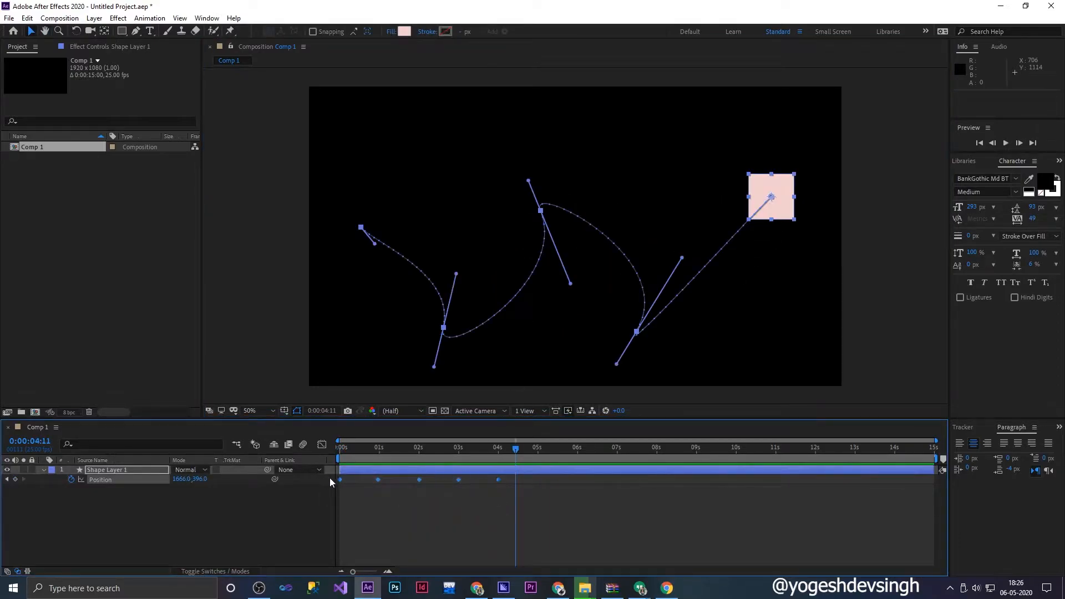
right_click(339, 480)
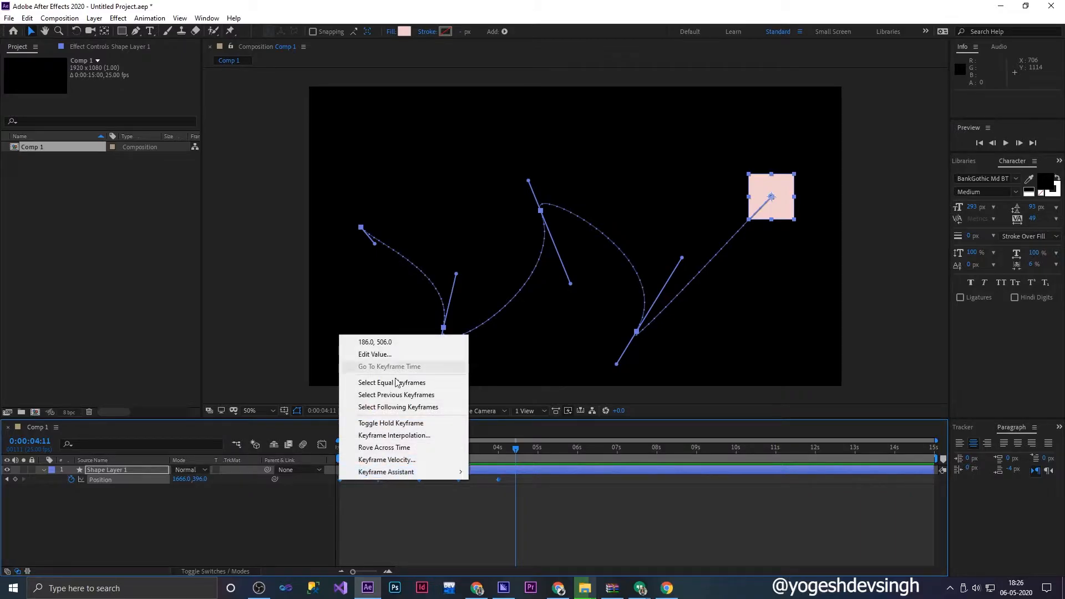
click(407, 437)
click(777, 246)
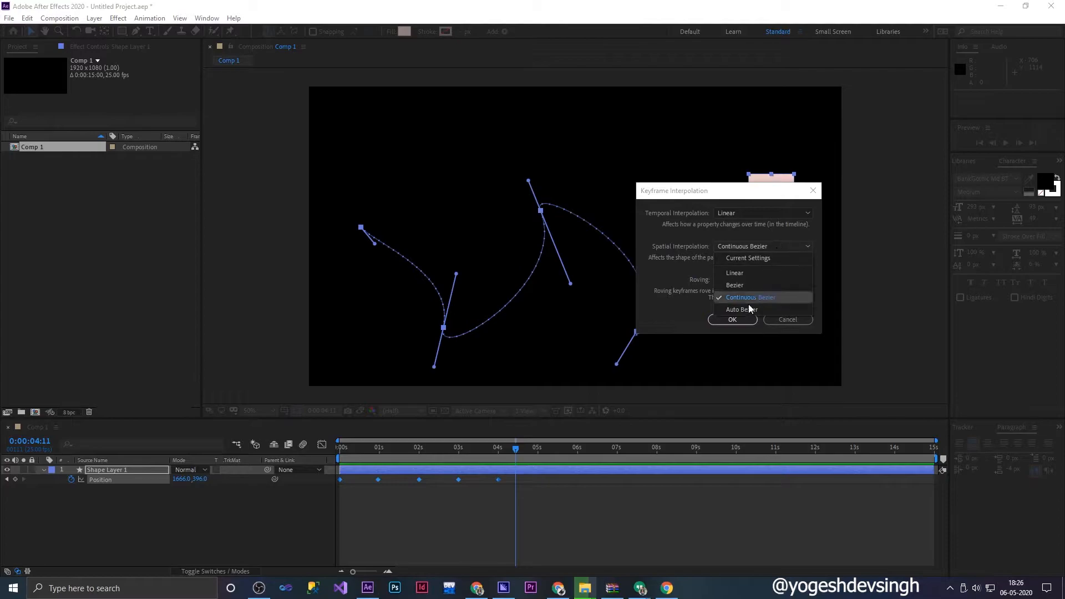
click(747, 311)
click(733, 319)
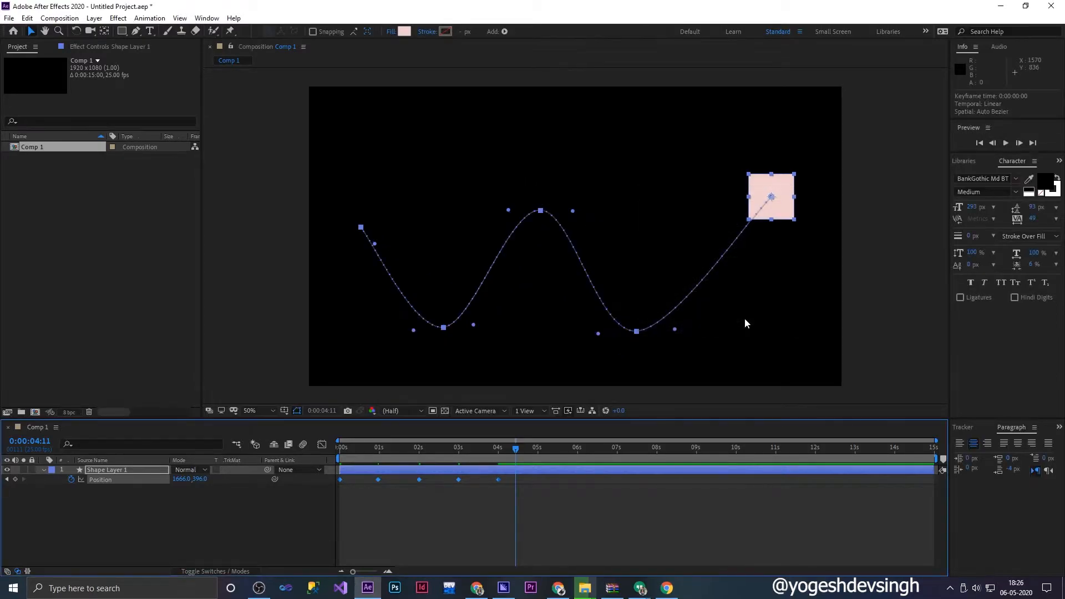
- Adjust the outgoing handle of the first dip's keyframe to about 582, 862, previewing the square's motion from the start
mouse_move(474, 326)
mouse_down()
mouse_move(484, 332)
mouse_move(467, 327)
mouse_up()
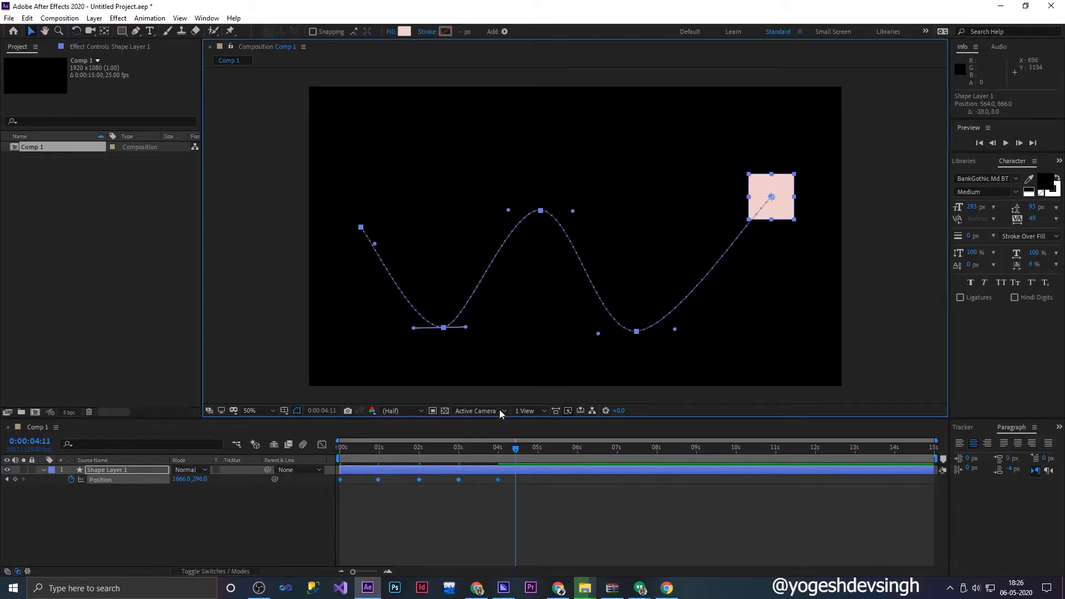
drag(514, 451, 324, 462)
key(space)
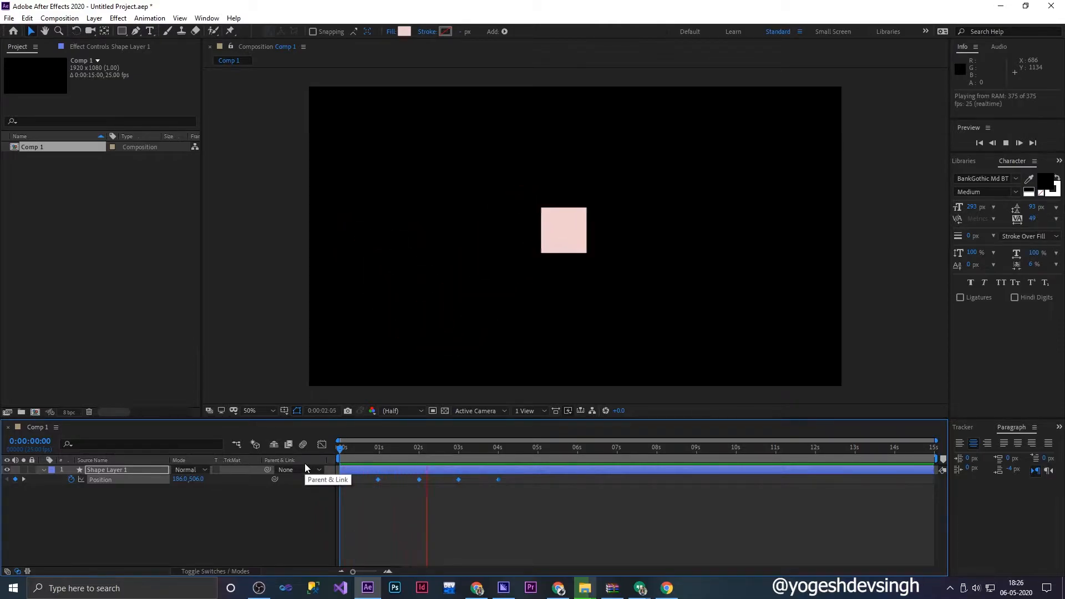
key(space)
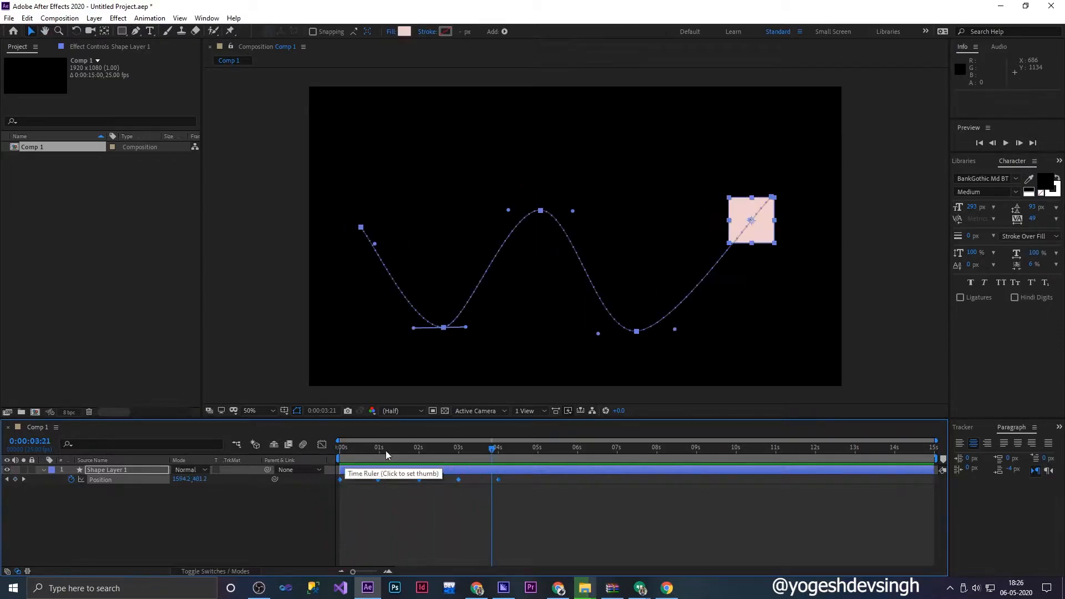
mouse_move(468, 330)
mouse_down()
mouse_move(489, 334)
mouse_move(460, 306)
mouse_move(513, 338)
mouse_move(471, 325)
mouse_up()
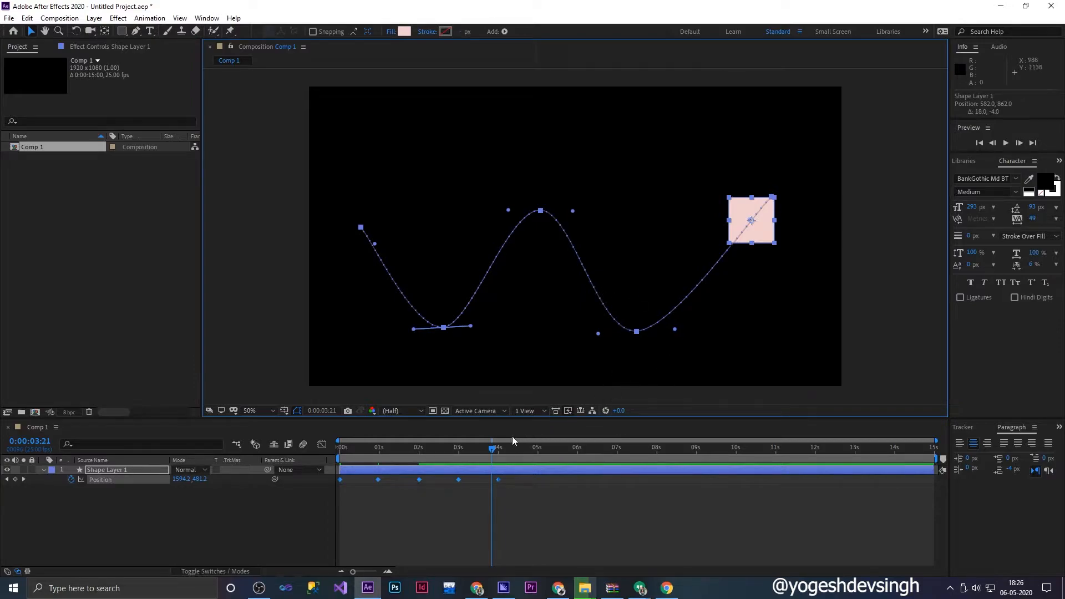
drag(493, 448, 277, 462)
key(space)
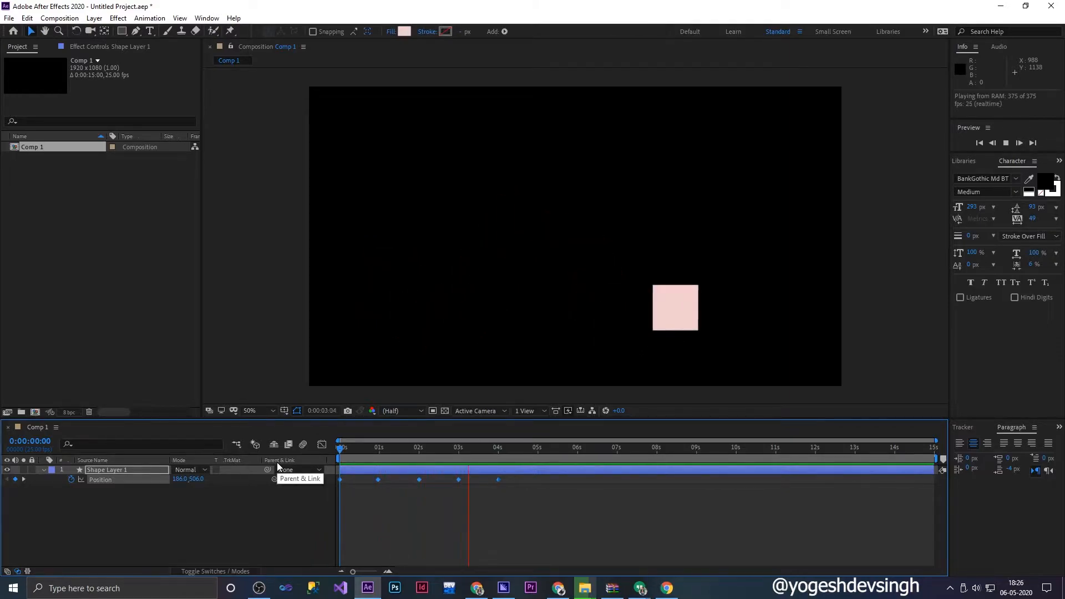
key(space)
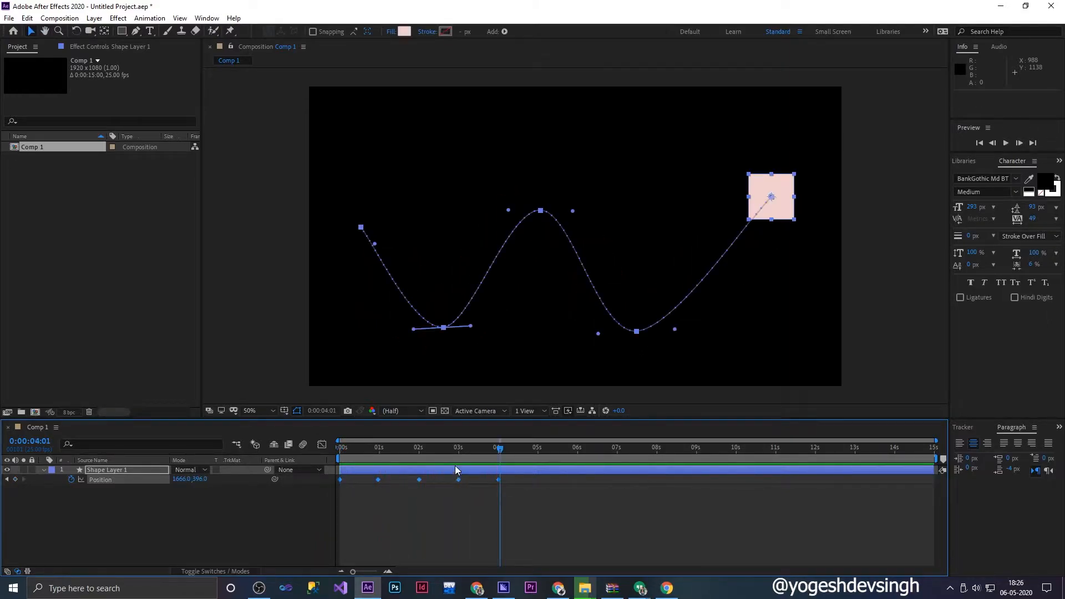
- Open the Keyframe Interpolation settings, dismiss the file copying error and return to After Effects
right_click(421, 478)
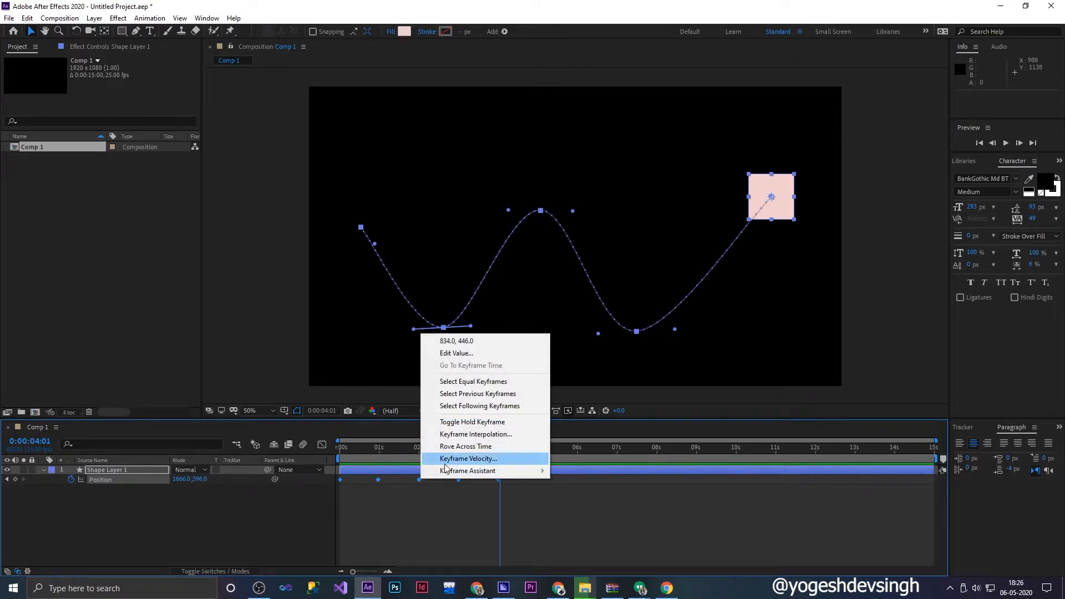
click(453, 434)
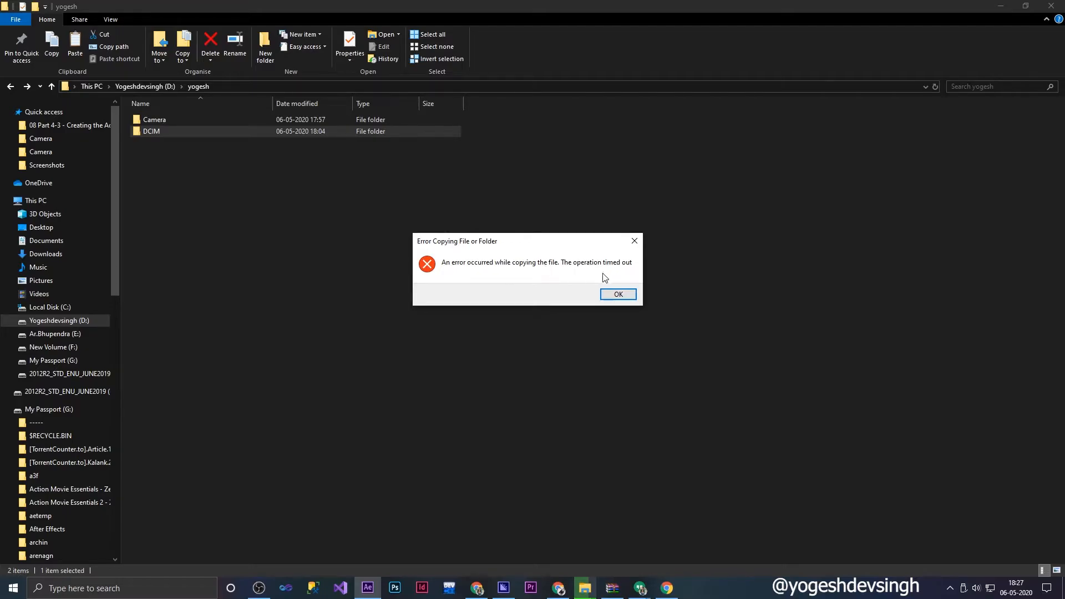
click(620, 295)
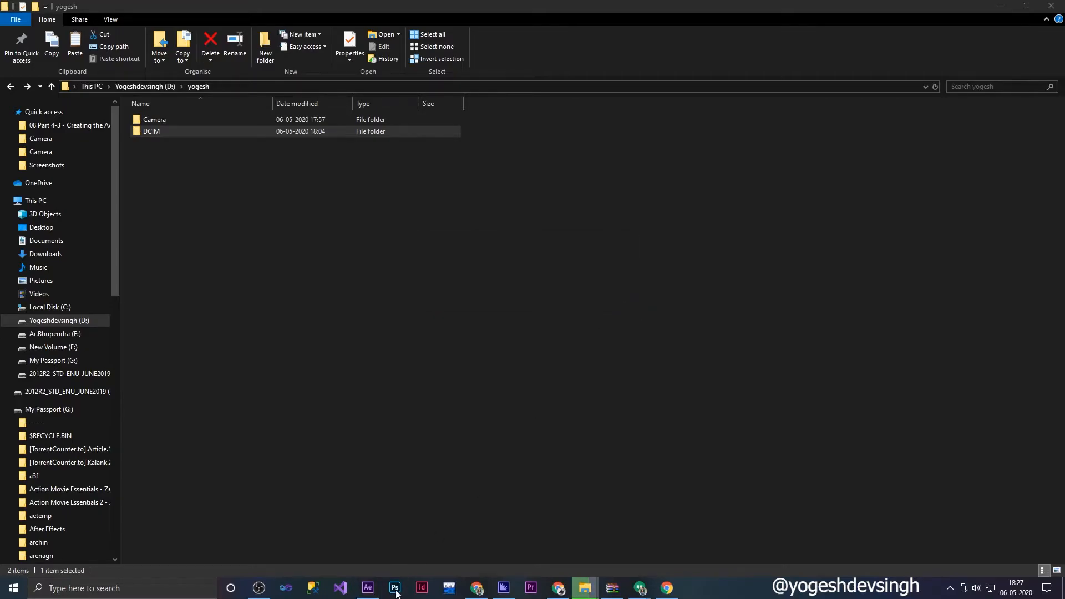
click(368, 588)
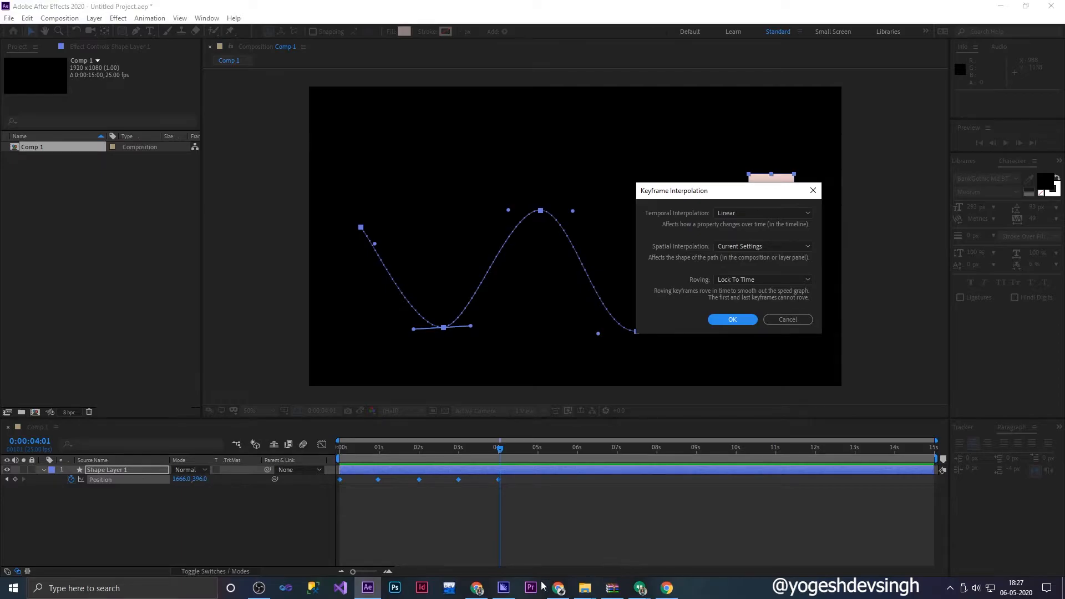
click(258, 588)
click(256, 590)
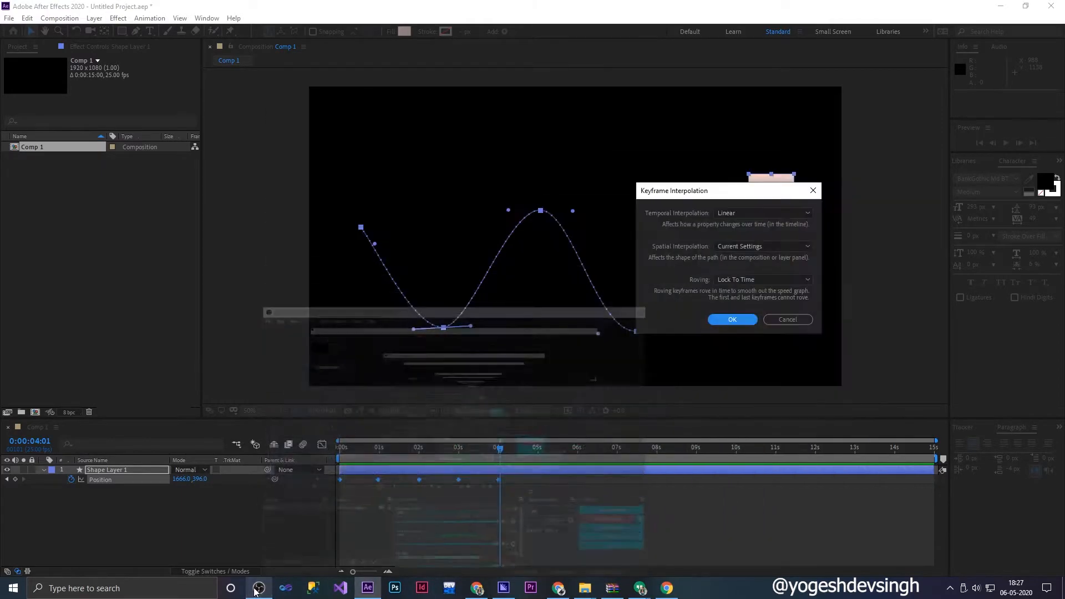
- Close the Gmail and Lorem Ipsum browser windows and cancel the Keyframe Interpolation settings in After Effects
drag(719, 193, 503, 143)
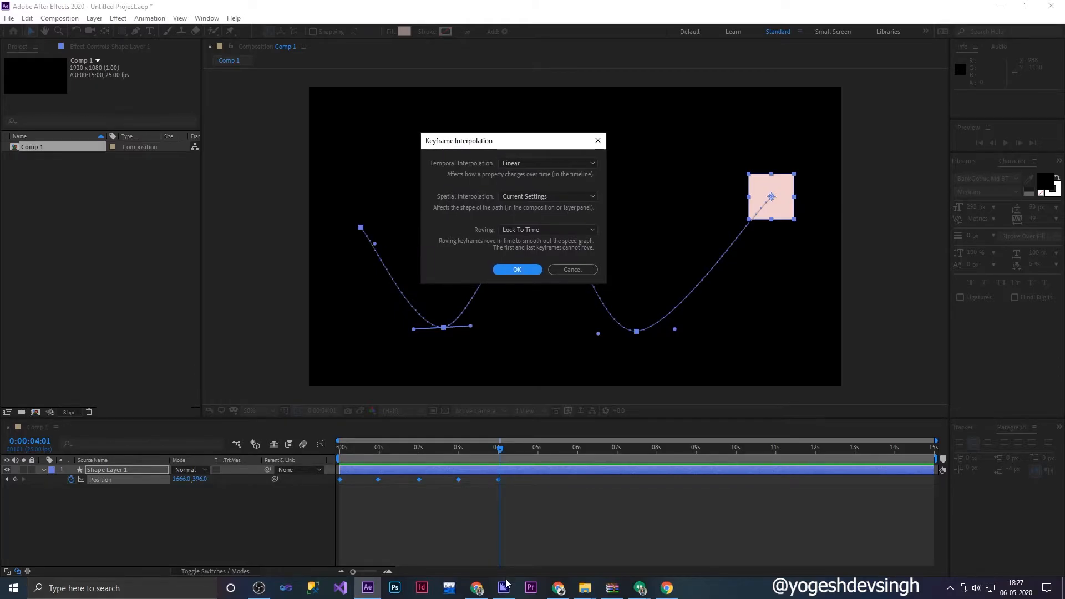
click(482, 590)
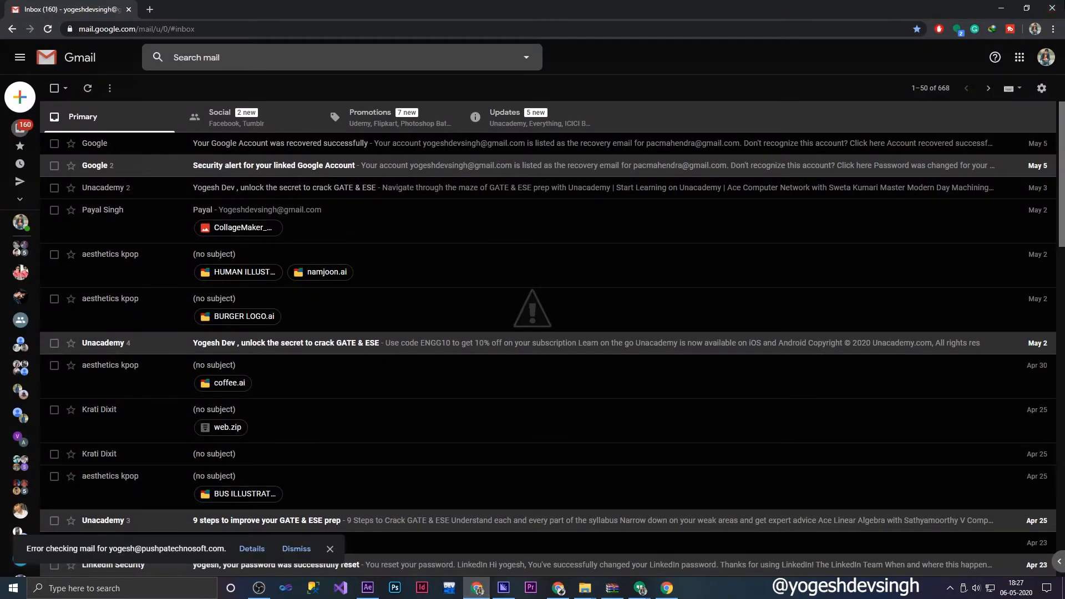
click(1051, 6)
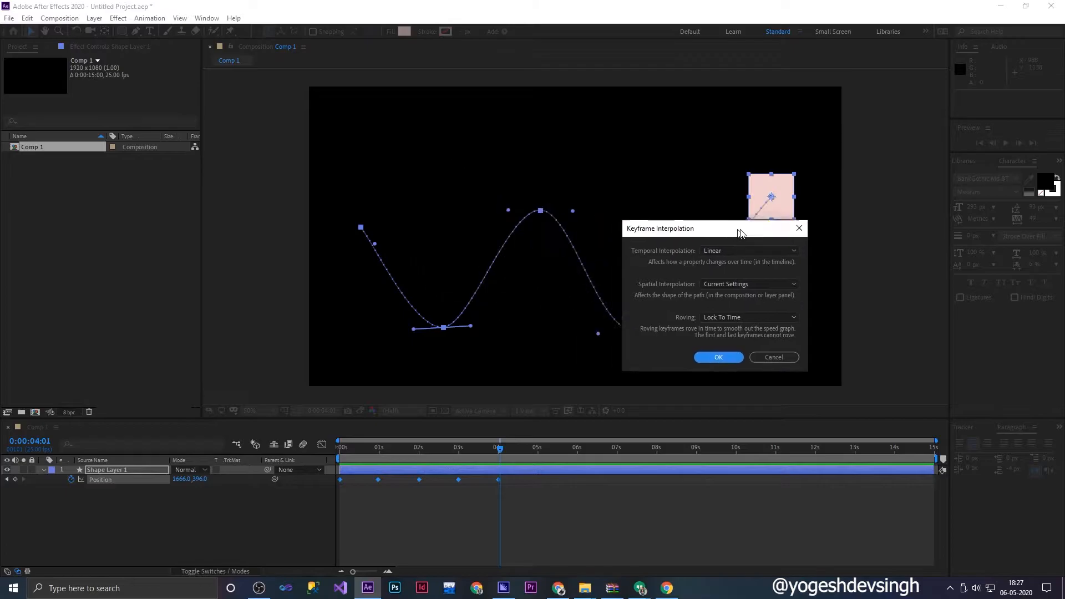
click(566, 592)
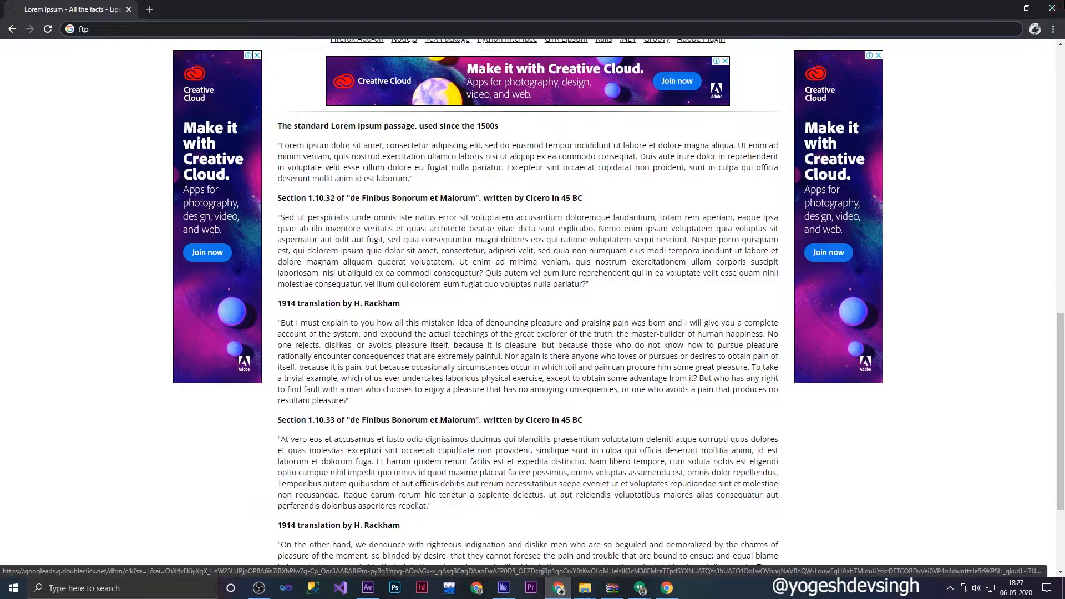
click(1051, 6)
mouse_move(645, 591)
click(676, 560)
click(584, 541)
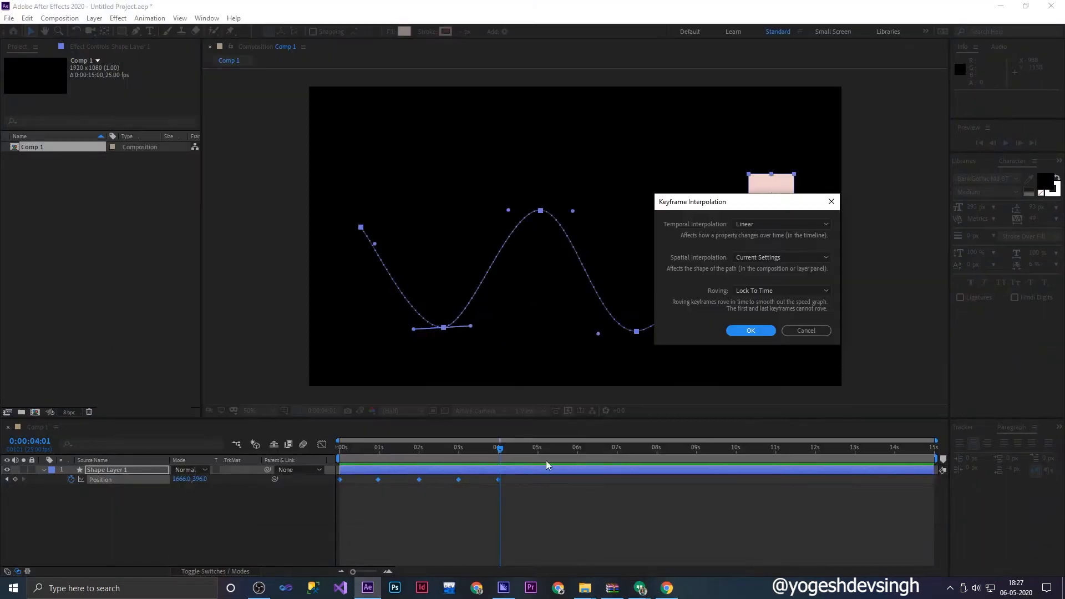
click(805, 334)
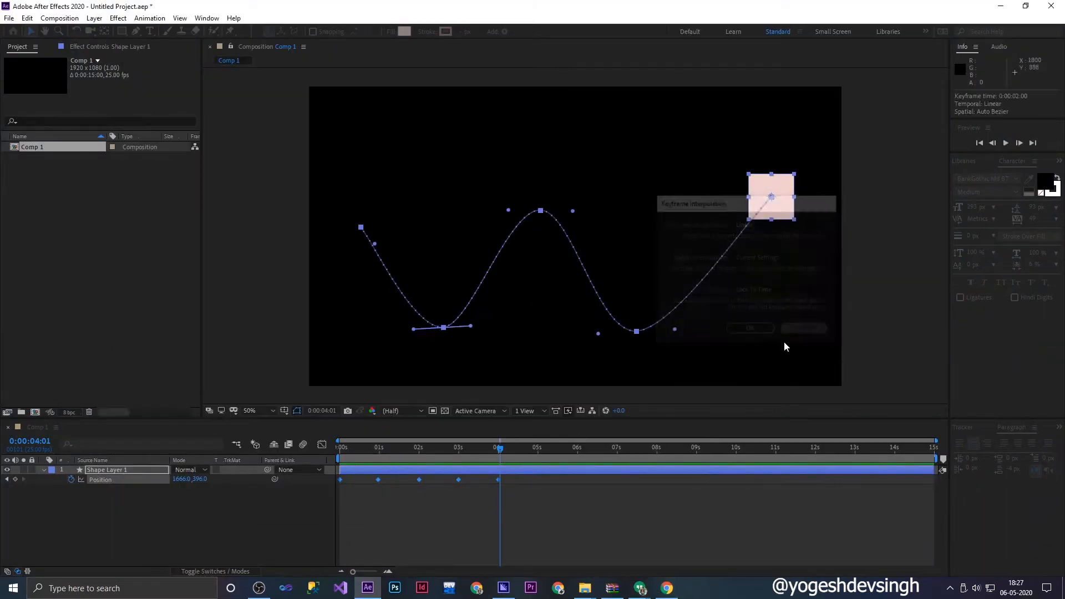
- Preview the square's motion along the Auto Bezier path from the start of the timeline
drag(501, 449, 277, 464)
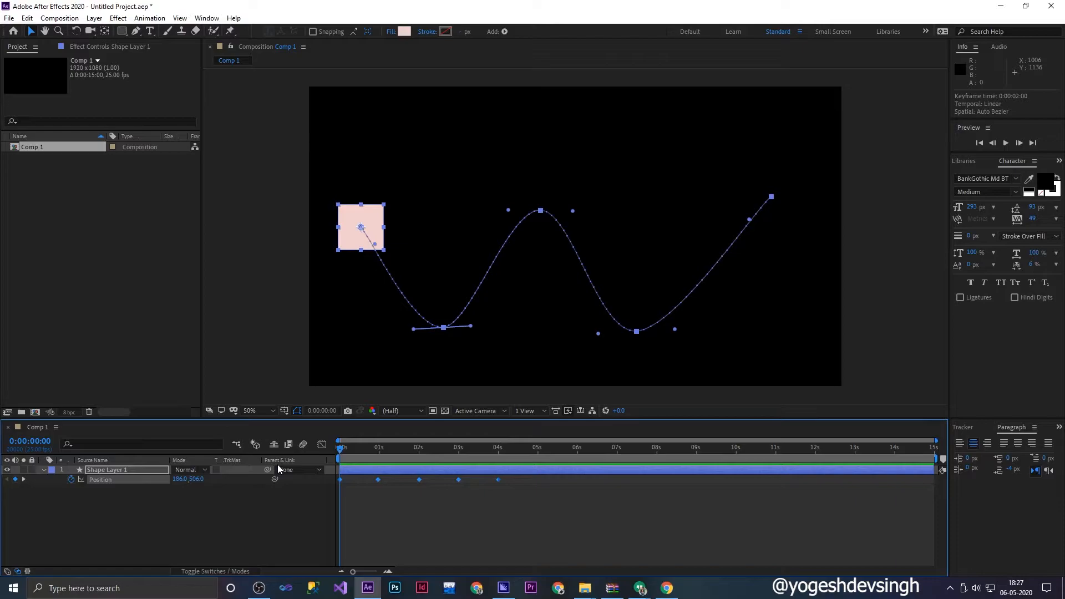
key(space)
key(space)
- Set the temporal interpolation of all the square's position keyframes to Bezier
drag(514, 491, 336, 475)
right_click(375, 481)
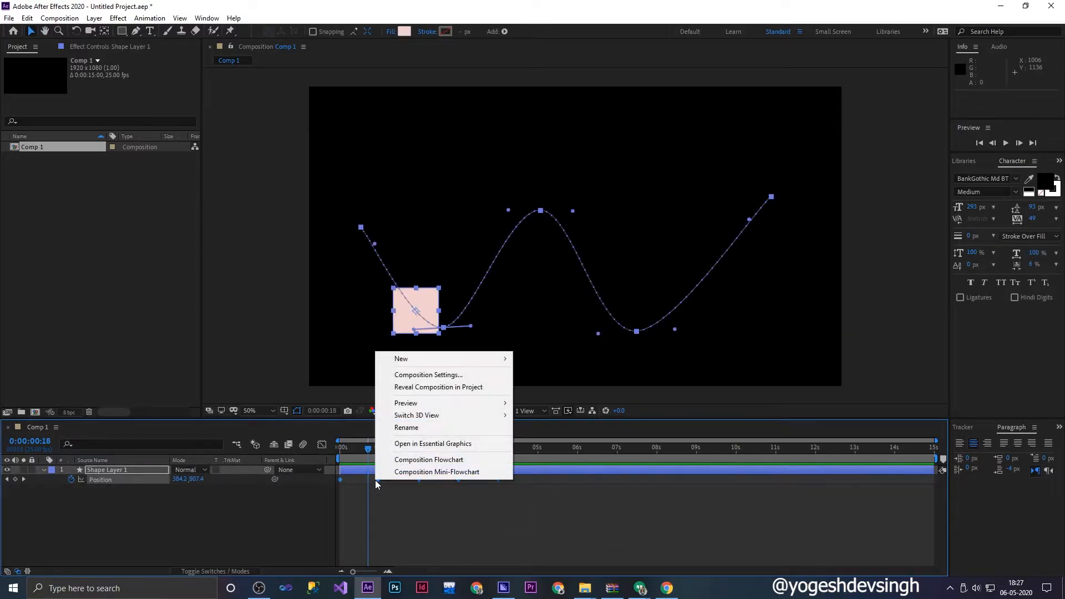
click(341, 480)
right_click(341, 481)
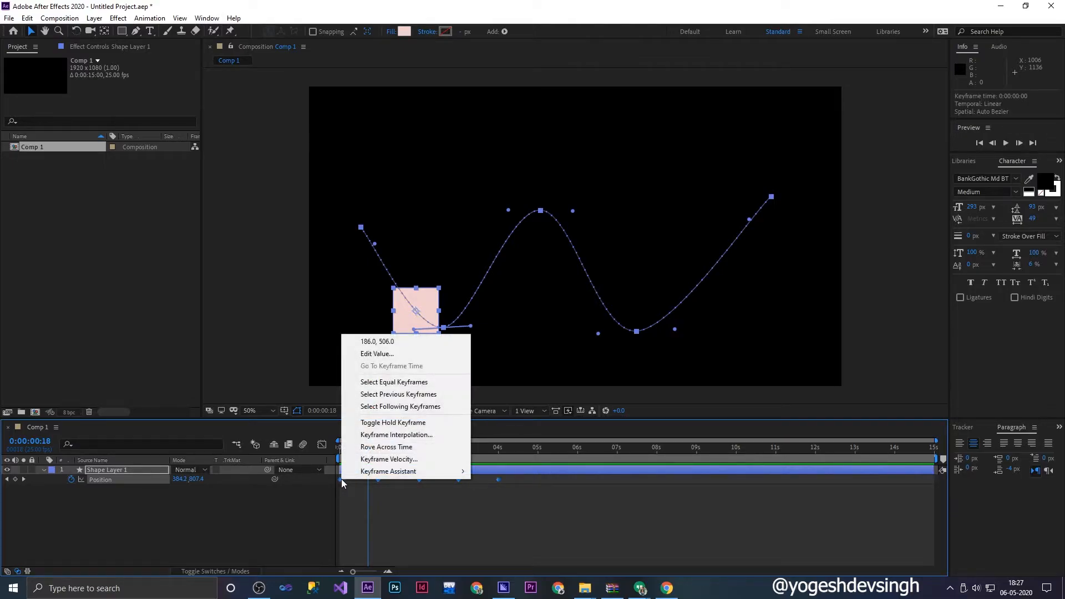
click(395, 436)
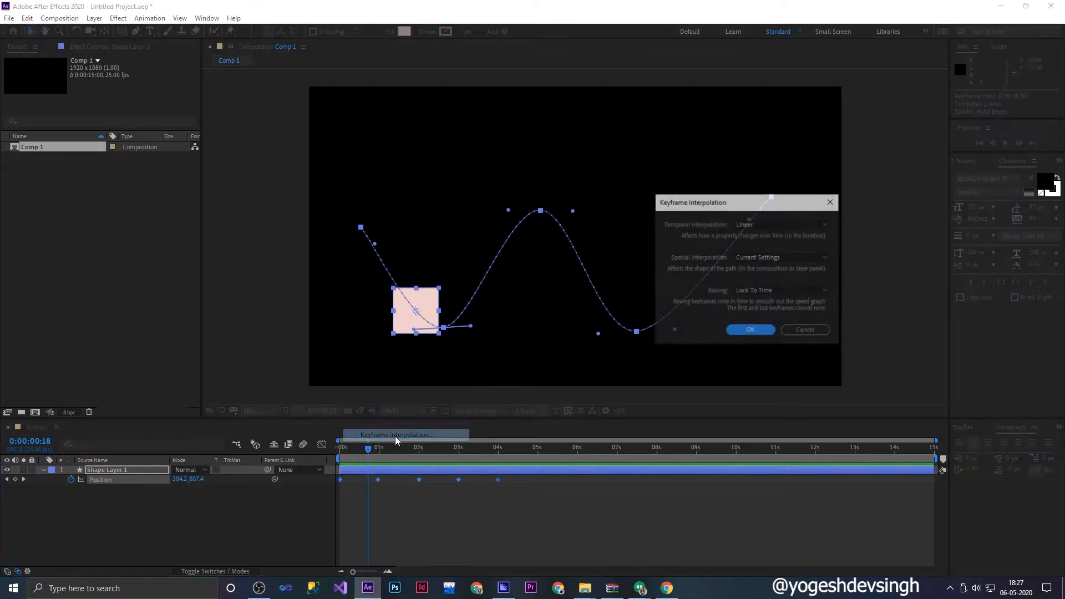
click(752, 223)
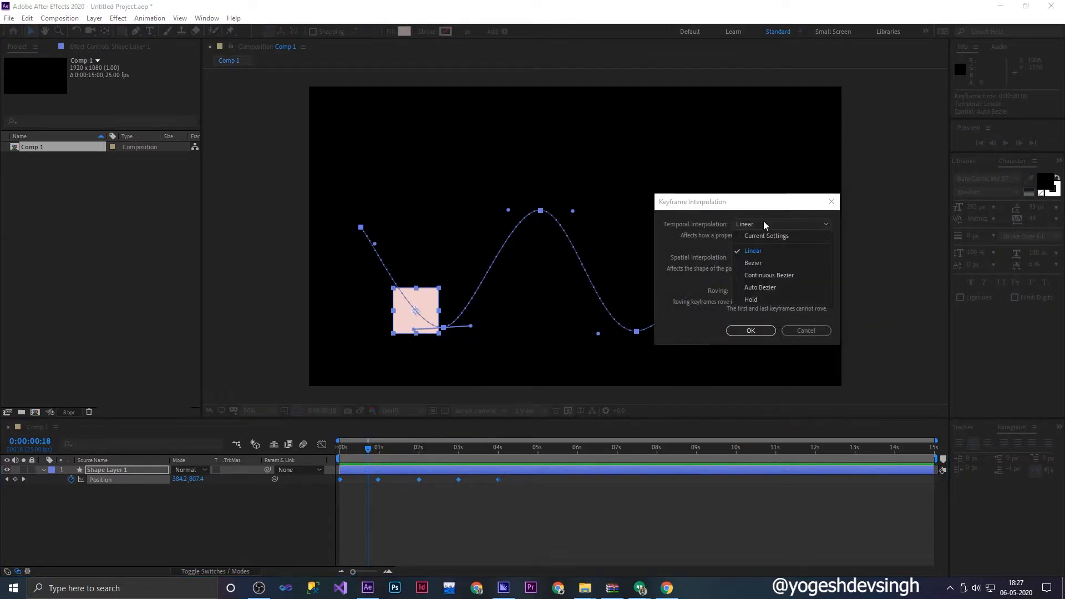
click(763, 252)
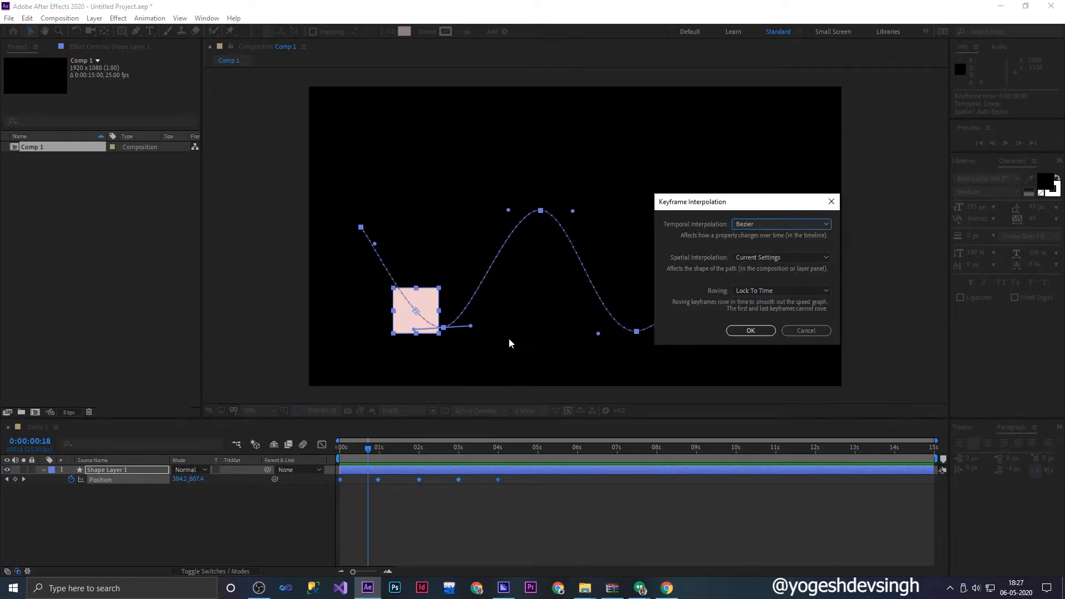
click(761, 330)
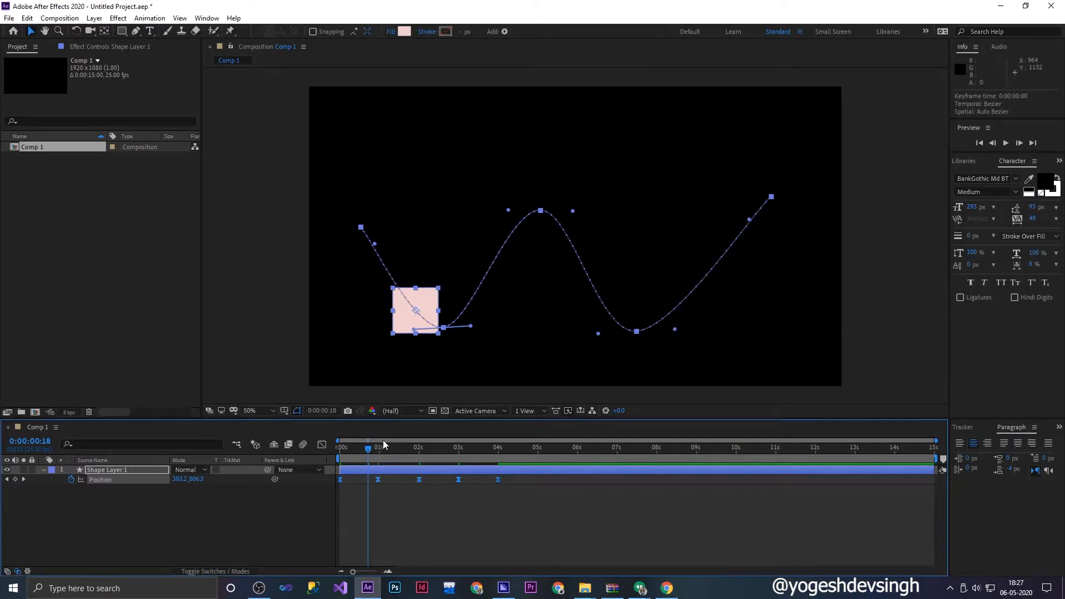
- Pull the incoming handle of the first dip's keyframe up to about 708, 181 and preview the square's motion from the start
drag(418, 331, 505, 136)
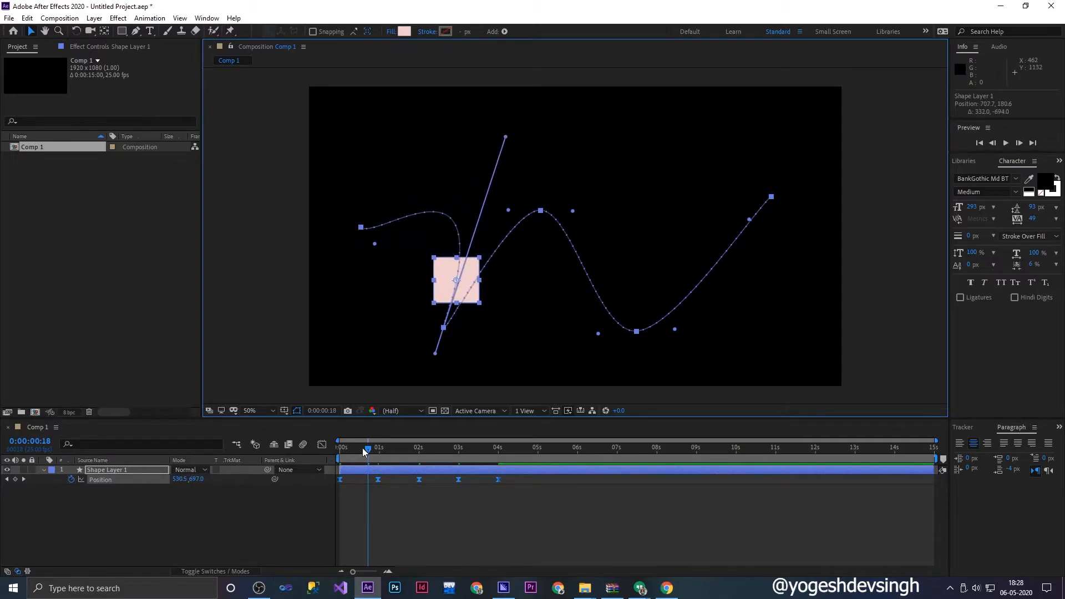
drag(364, 451, 250, 451)
key(space)
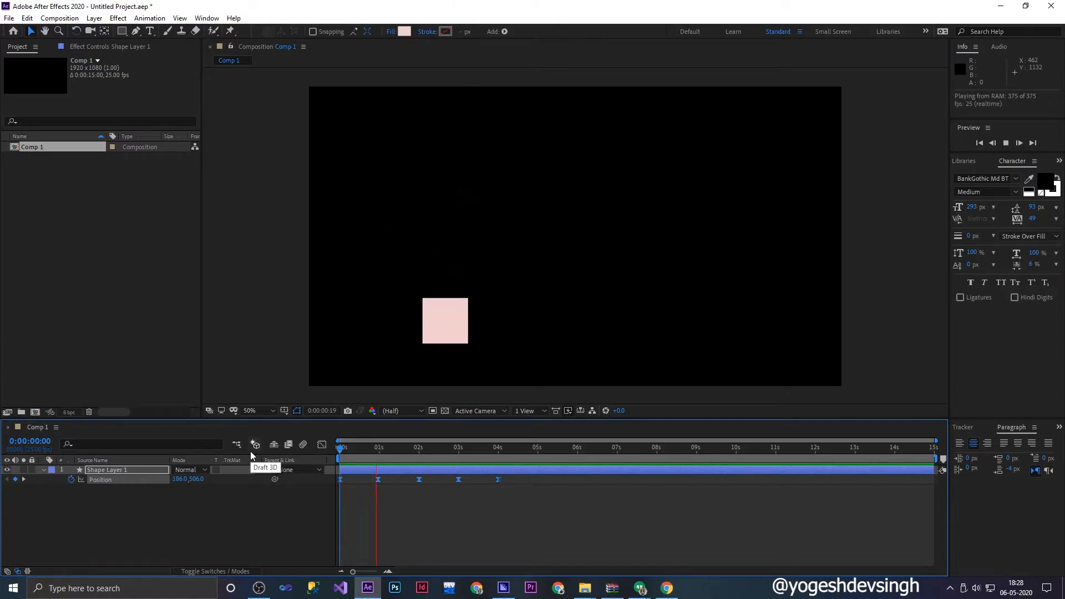
key(space)
- Delete the animated square and draw a new, larger one near the composition's left edge, centred at about 220, 568
click(330, 116)
drag(330, 116, 794, 365)
key(Delete)
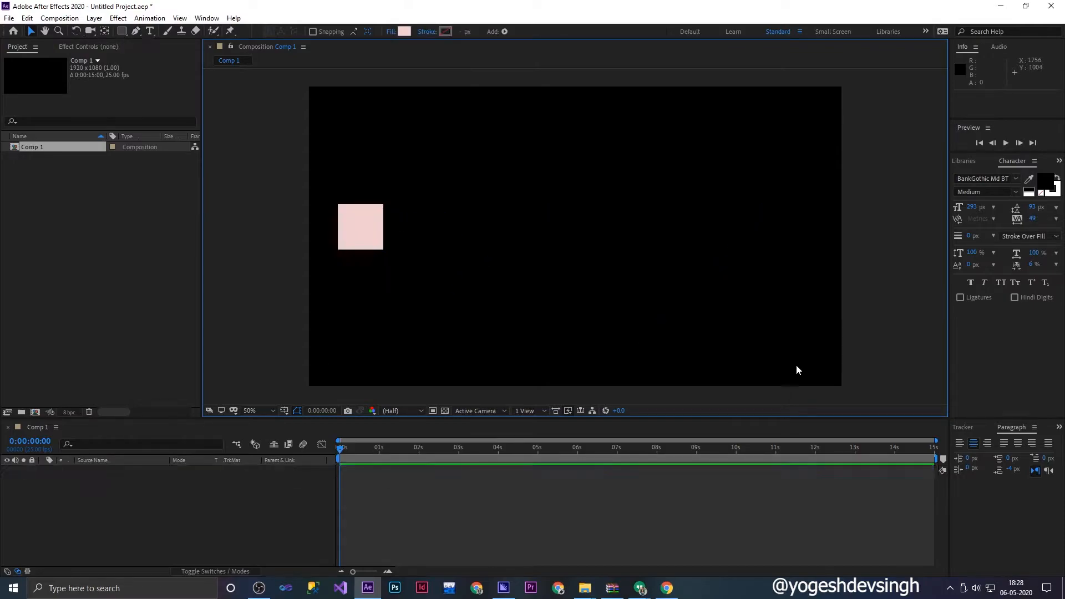
click(122, 31)
drag(335, 209, 406, 279)
mouse_move(718, 195)
mouse_down()
mouse_move(790, 288)
mouse_move(779, 262)
mouse_up()
key(ctrl+z)
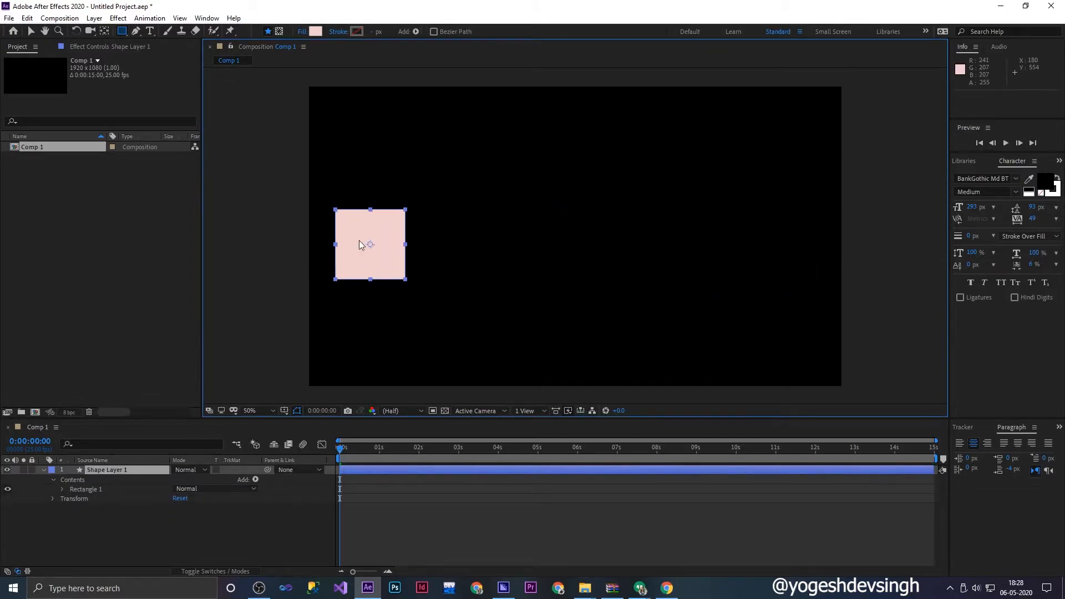
- Keyframe the new square's Position at 0:00:00:00 and, at 0:00:01:24, move it horizontally to about 1726, 568
click(96, 472)
key(p)
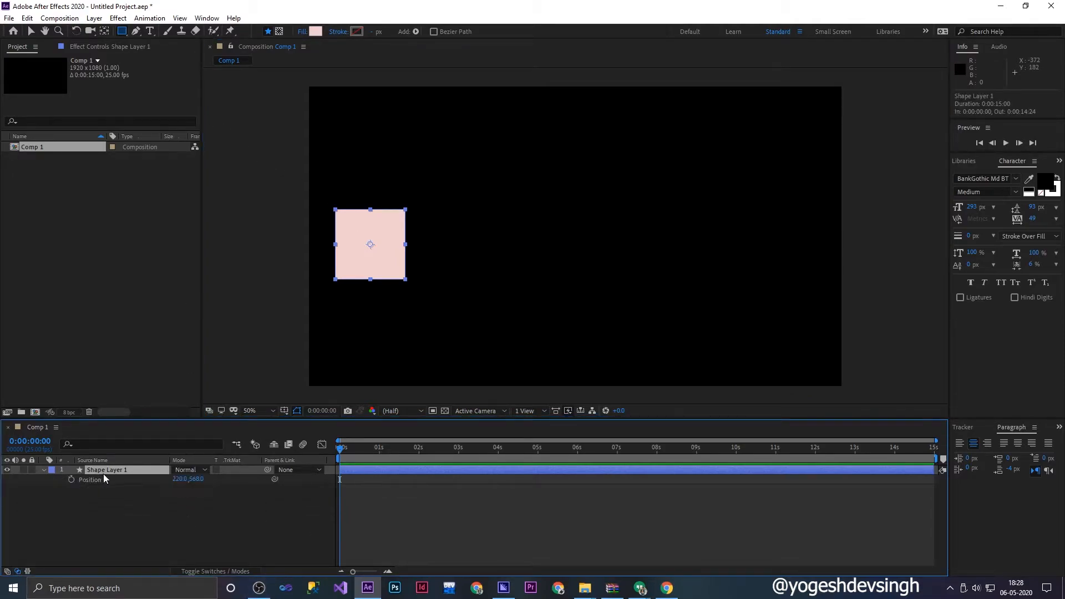
click(70, 479)
drag(343, 449, 418, 458)
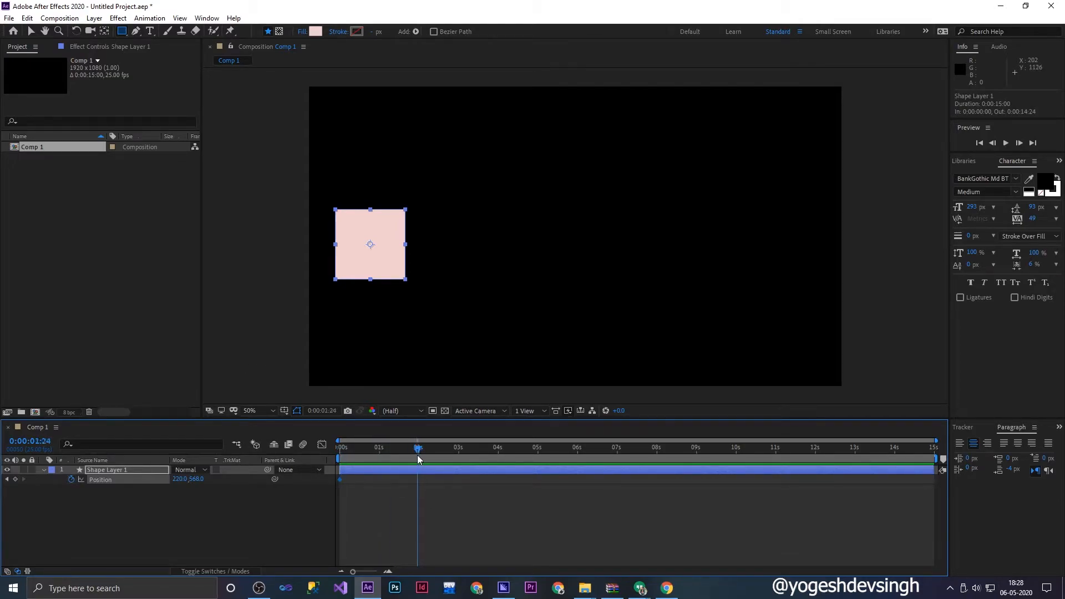
click(31, 32)
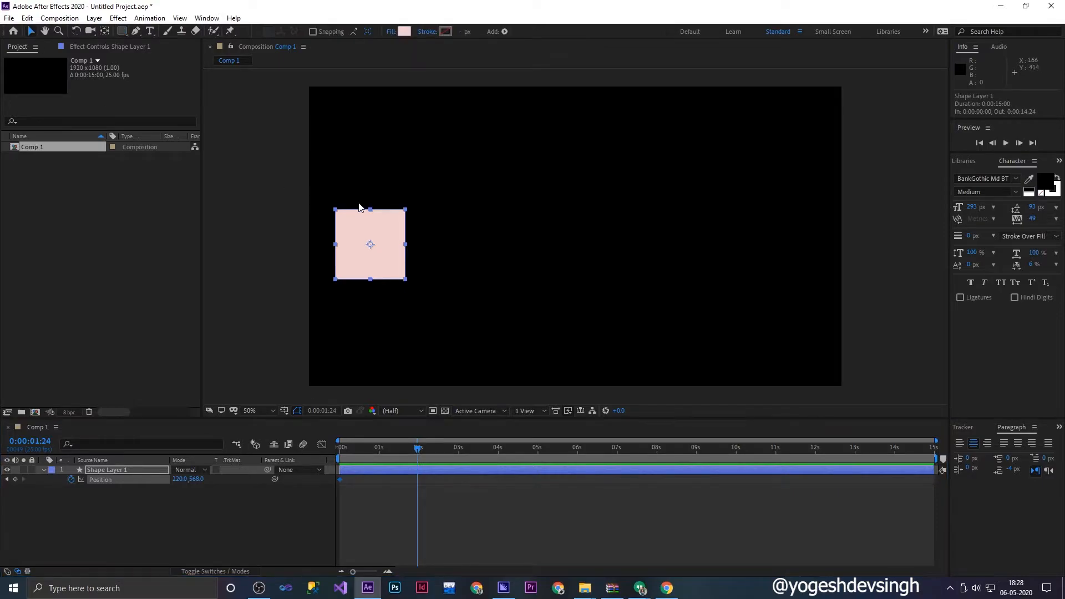
drag(390, 238, 808, 232)
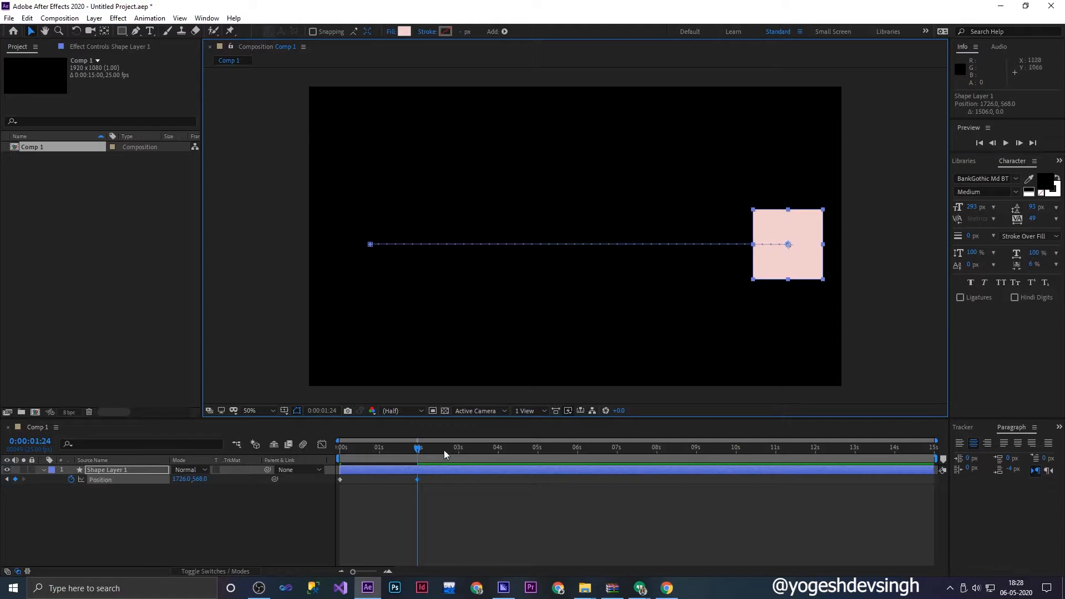
- Set the temporal interpolation of both position keyframes to Bezier
drag(453, 498, 338, 478)
right_click(339, 480)
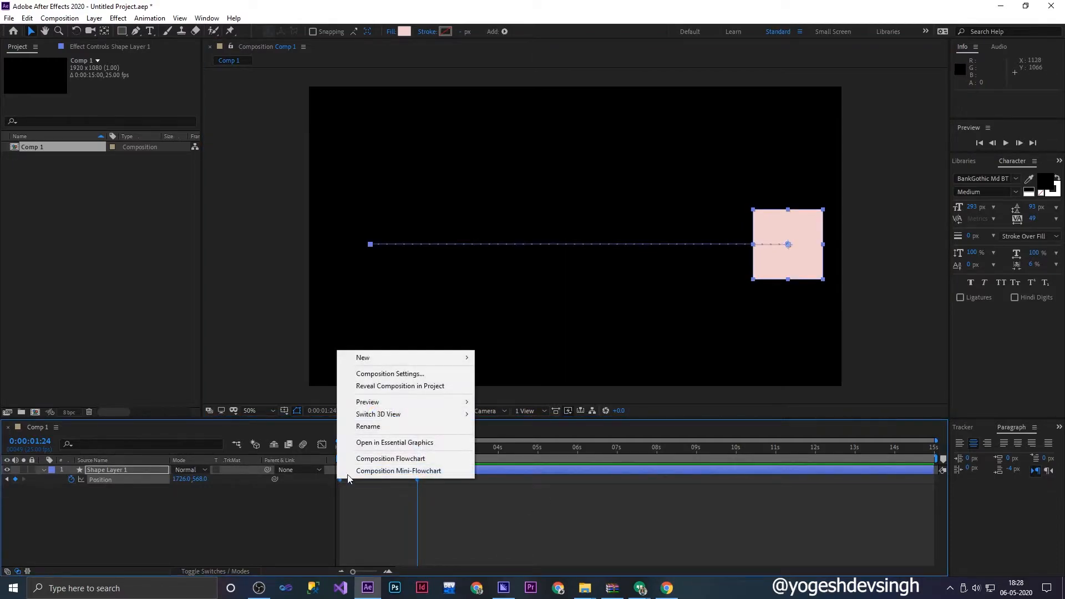
mouse_move(401, 362)
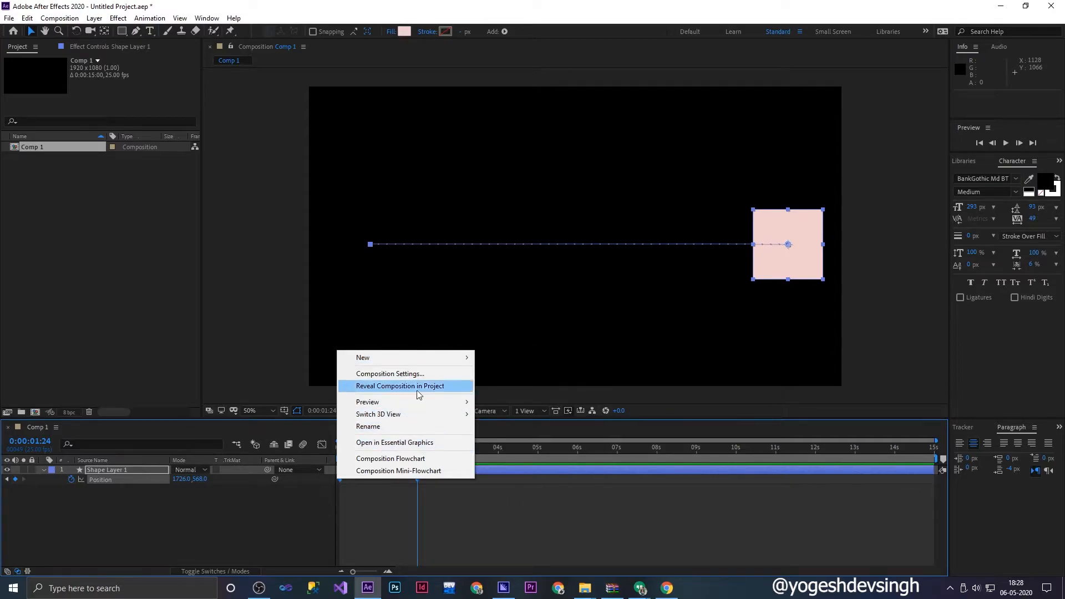
click(382, 484)
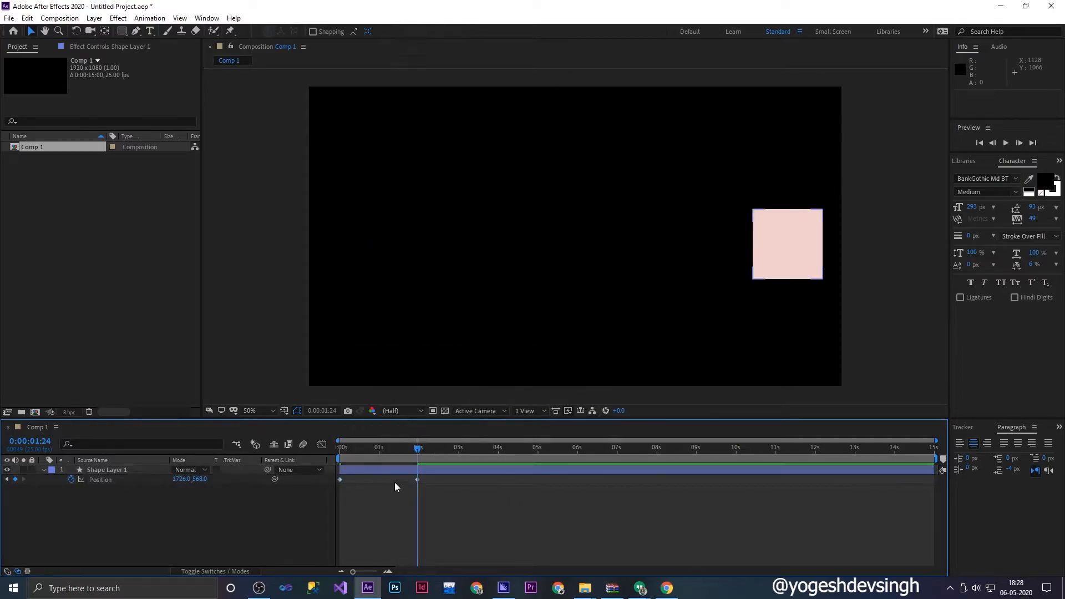
click(340, 480)
right_click(418, 481)
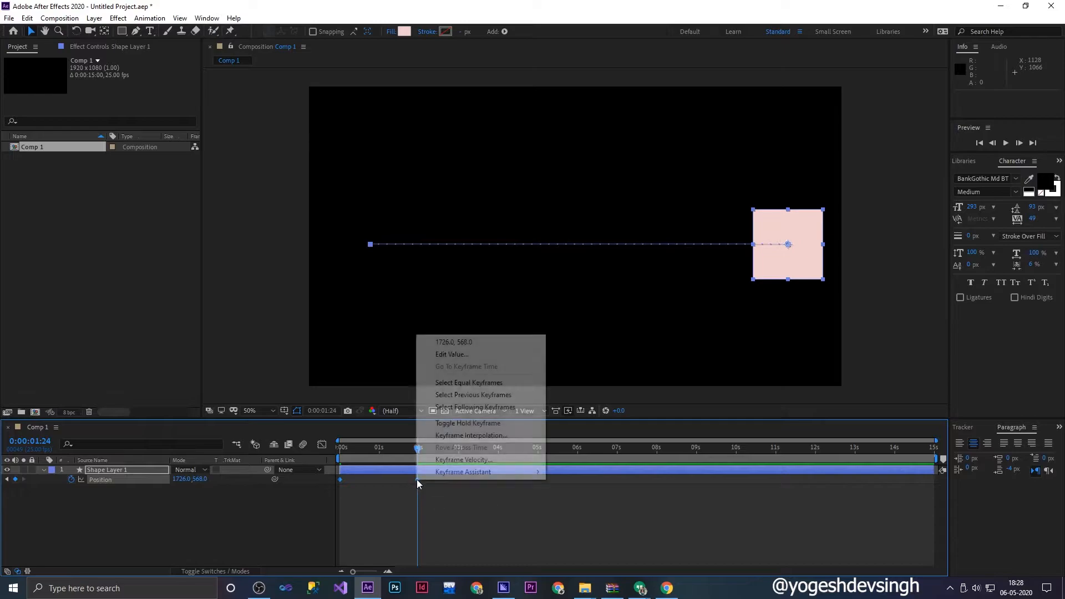
click(455, 434)
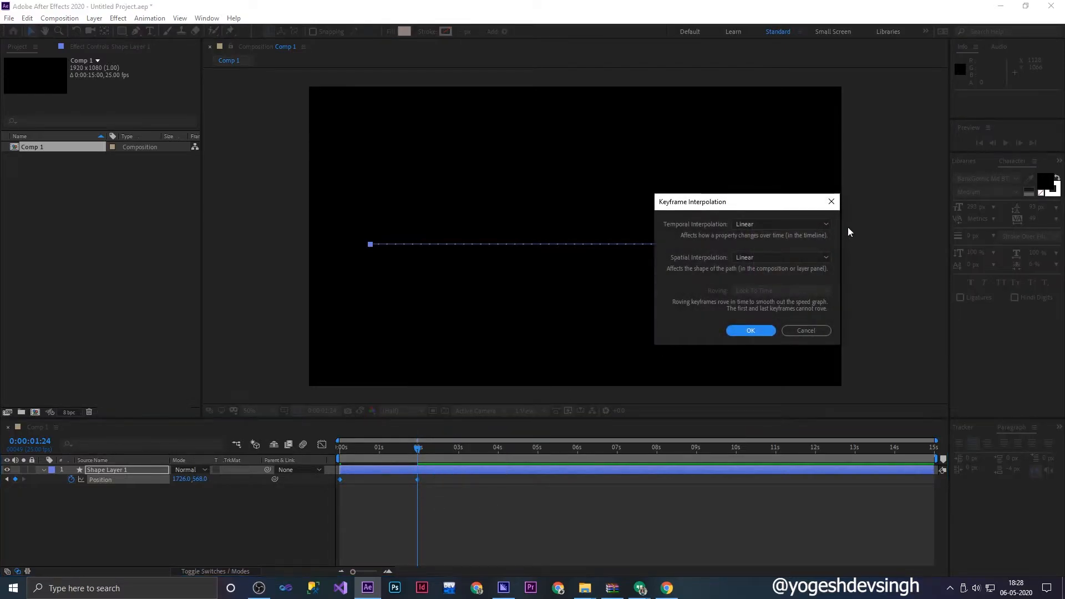
click(787, 225)
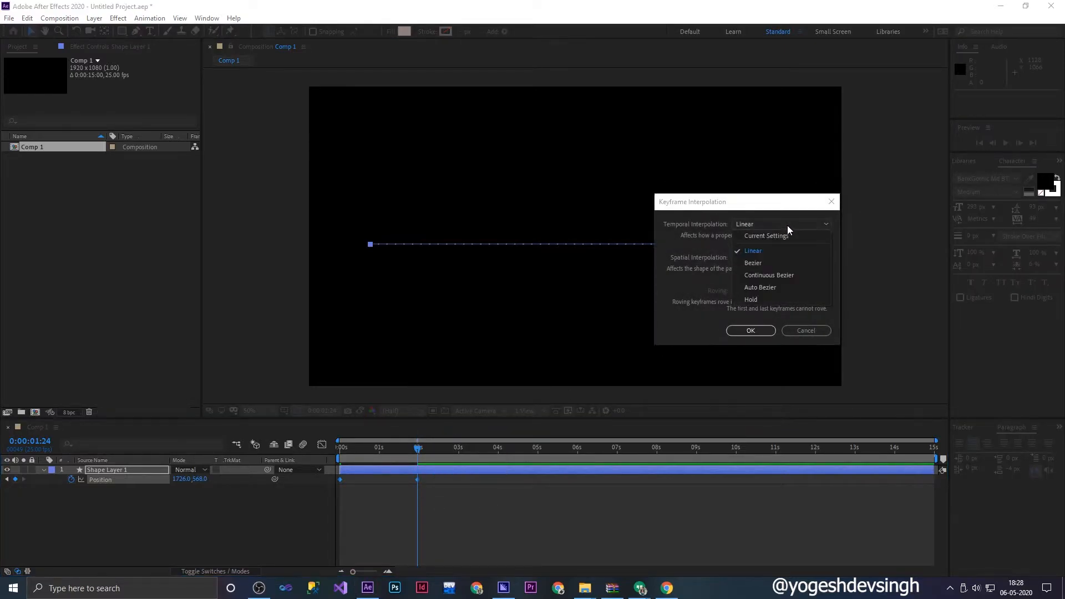
click(771, 265)
click(767, 329)
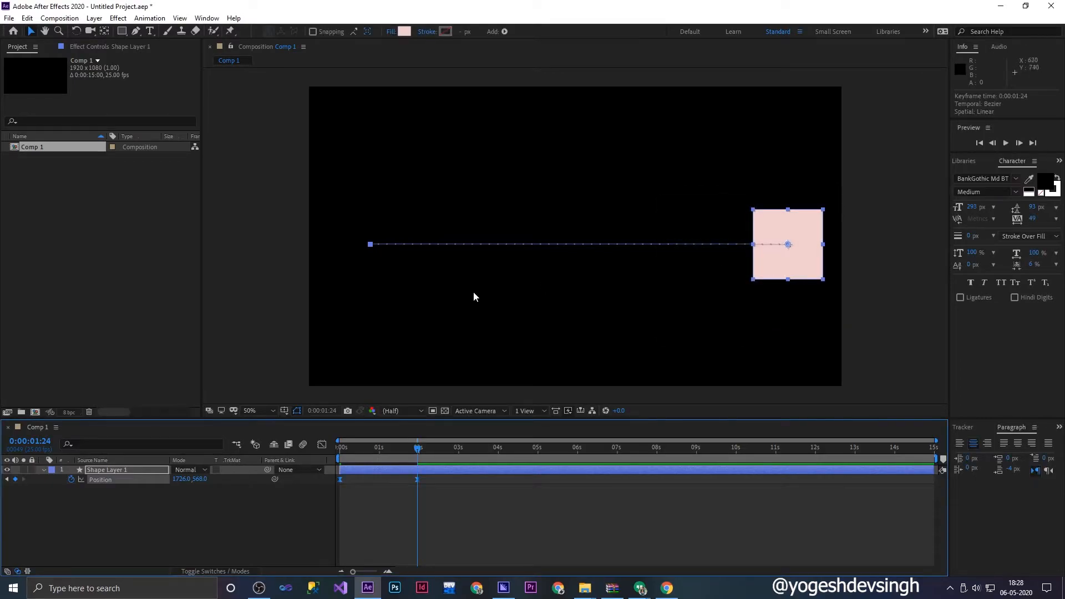
click(370, 245)
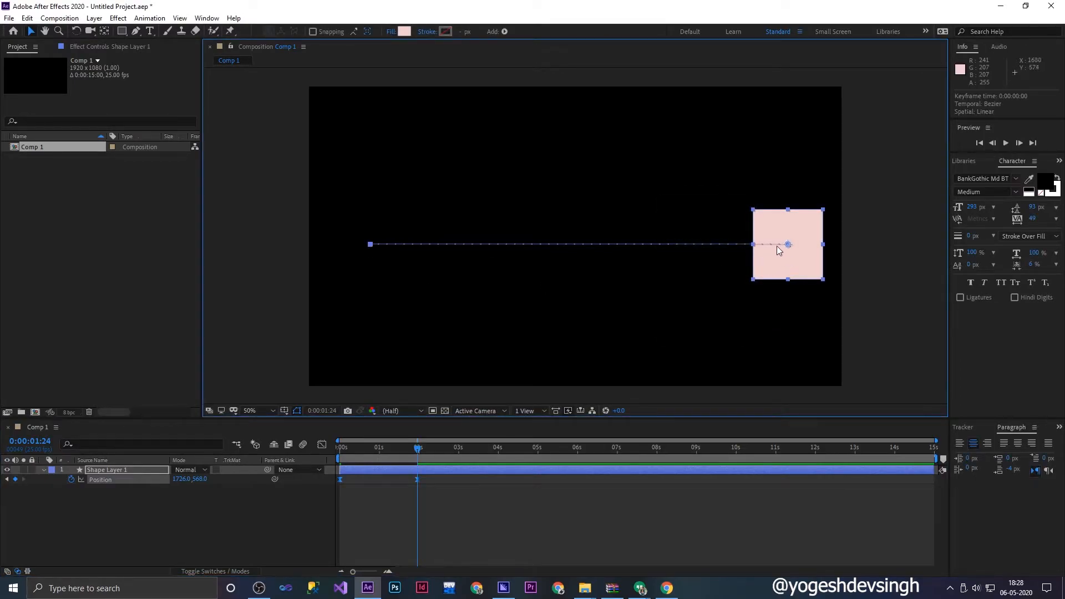
mouse_move(755, 244)
mouse_down()
mouse_move(730, 243)
mouse_move(750, 245)
mouse_up()
key(ctrl+z)
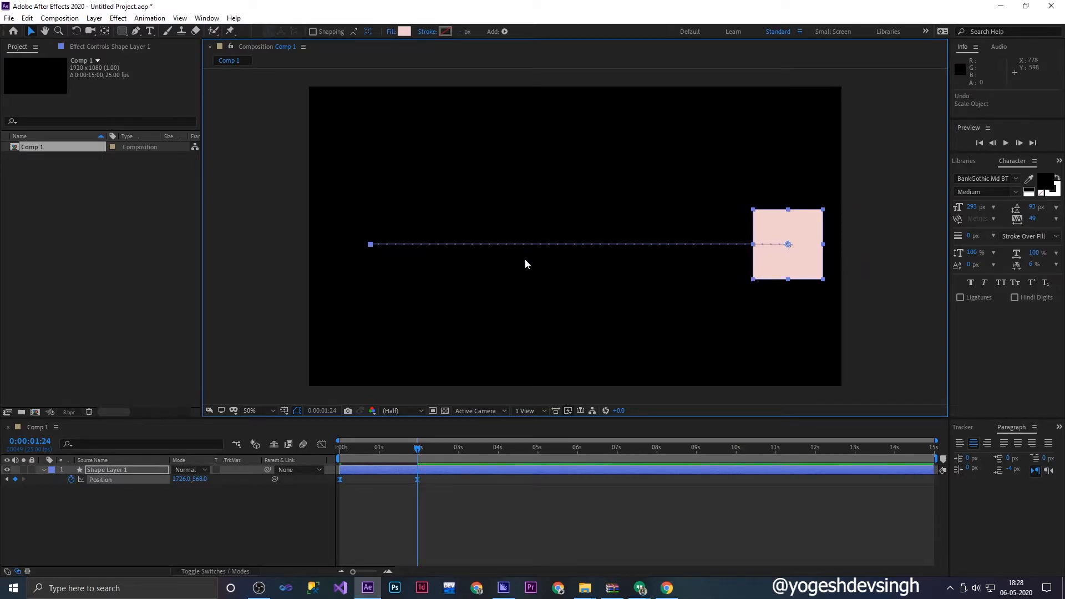
- Add a middle position keyframe at 0:00:00:24 by raising the square to about 954, 178, and return to the timeline's start
drag(420, 457, 378, 451)
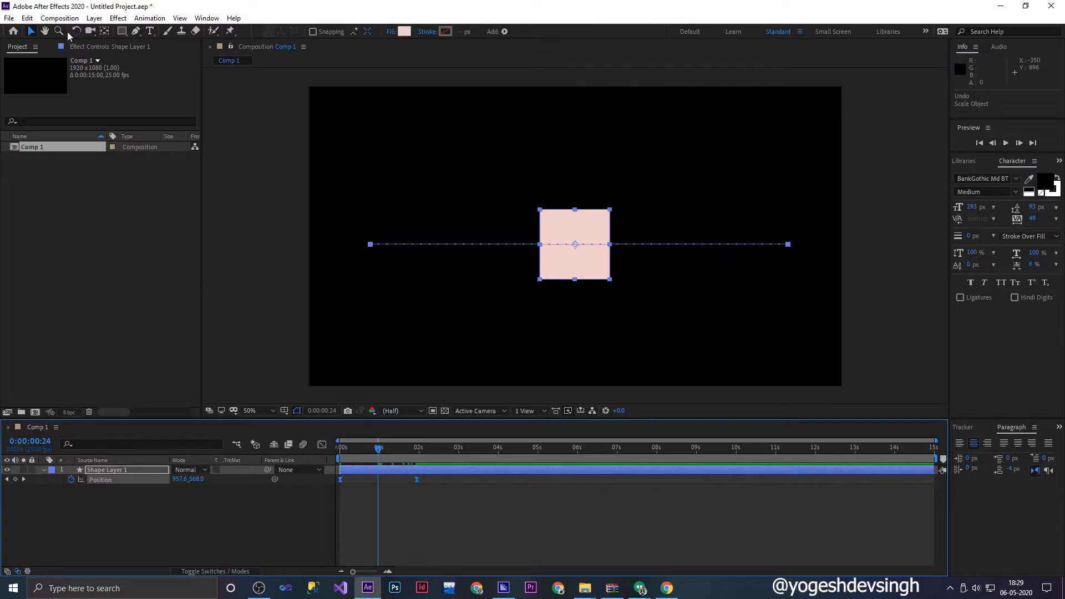
drag(589, 227, 588, 120)
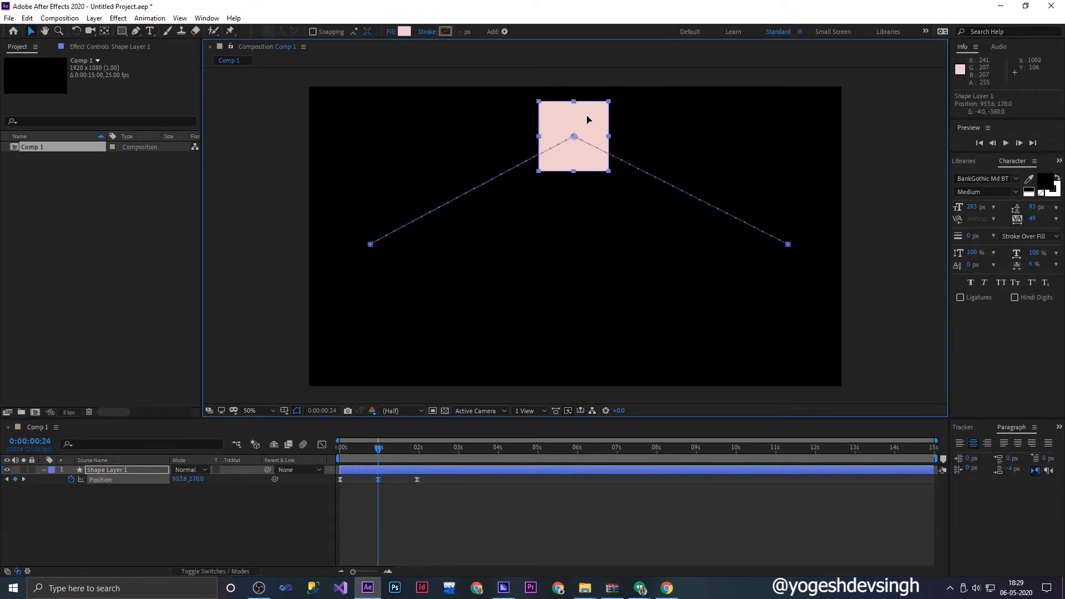
drag(373, 451, 409, 444)
key(Home)
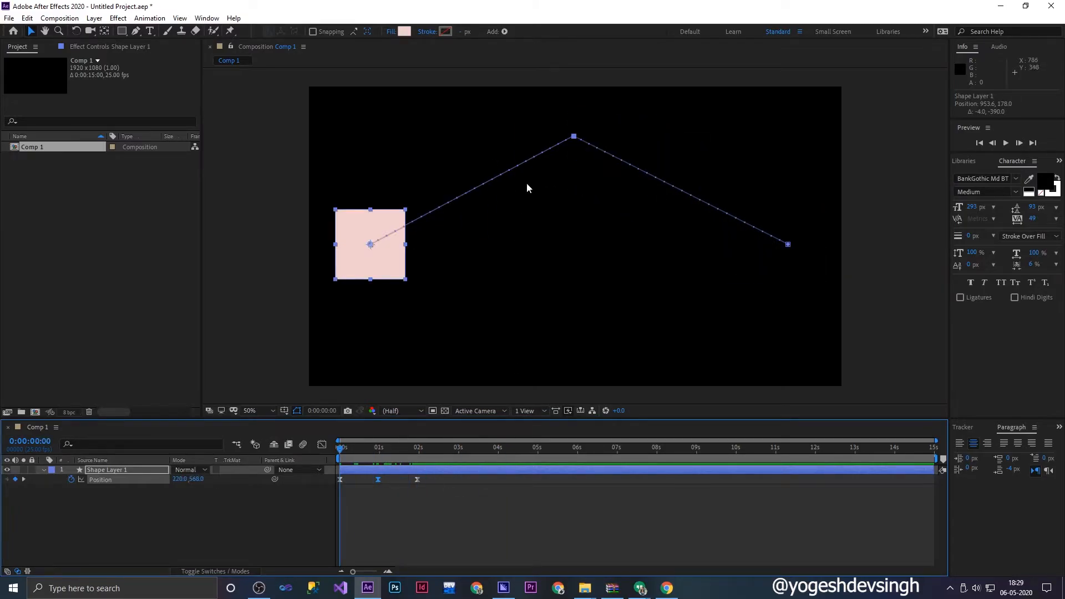
- Set the spatial interpolation of all three position keyframes to Auto Bezier
drag(440, 497, 334, 475)
right_click(340, 479)
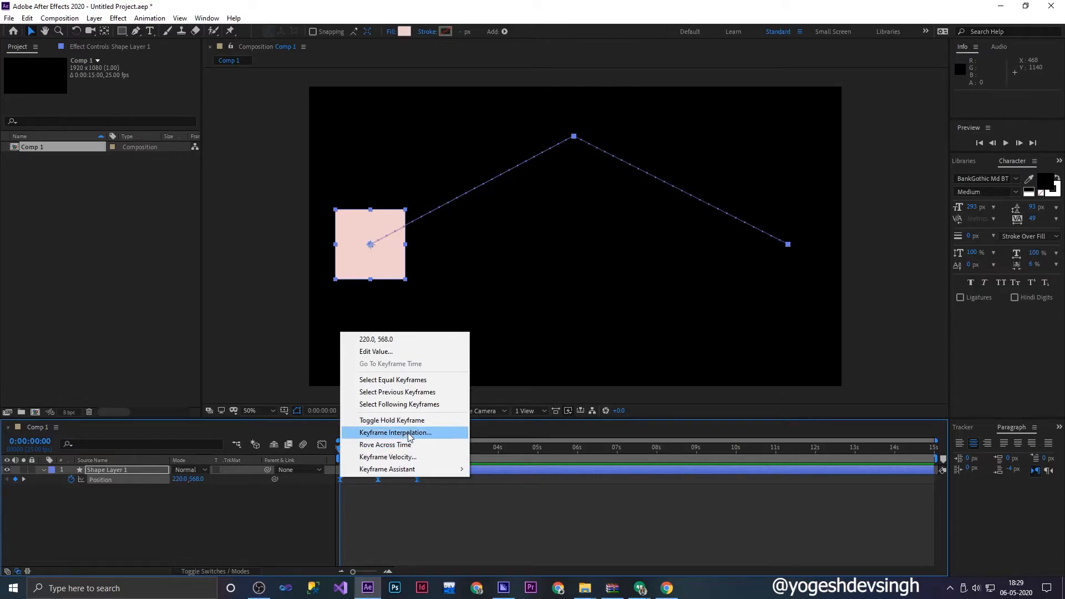
click(408, 433)
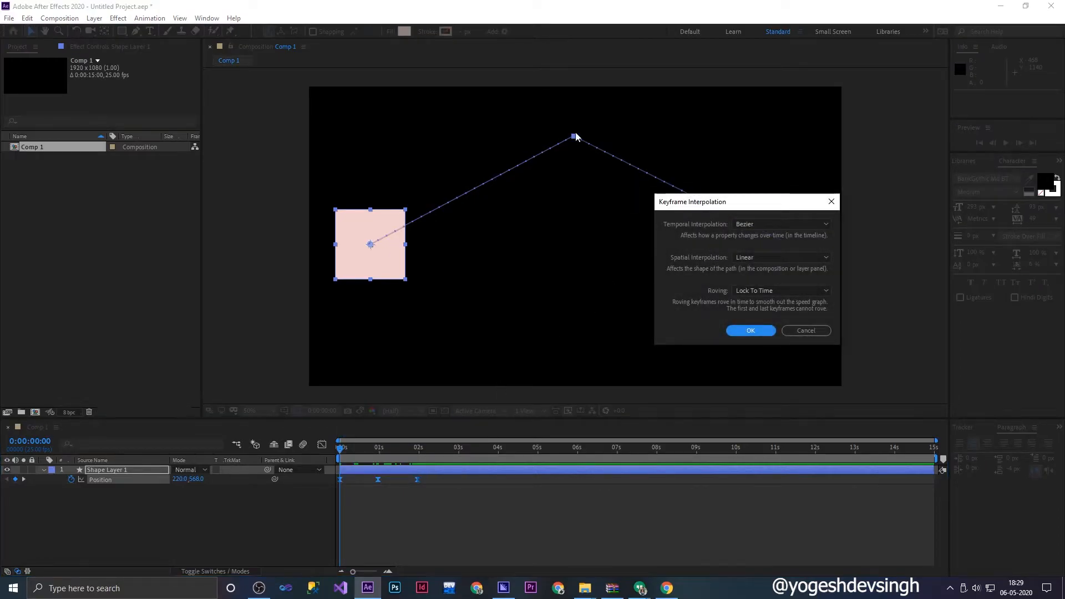
click(756, 258)
click(757, 292)
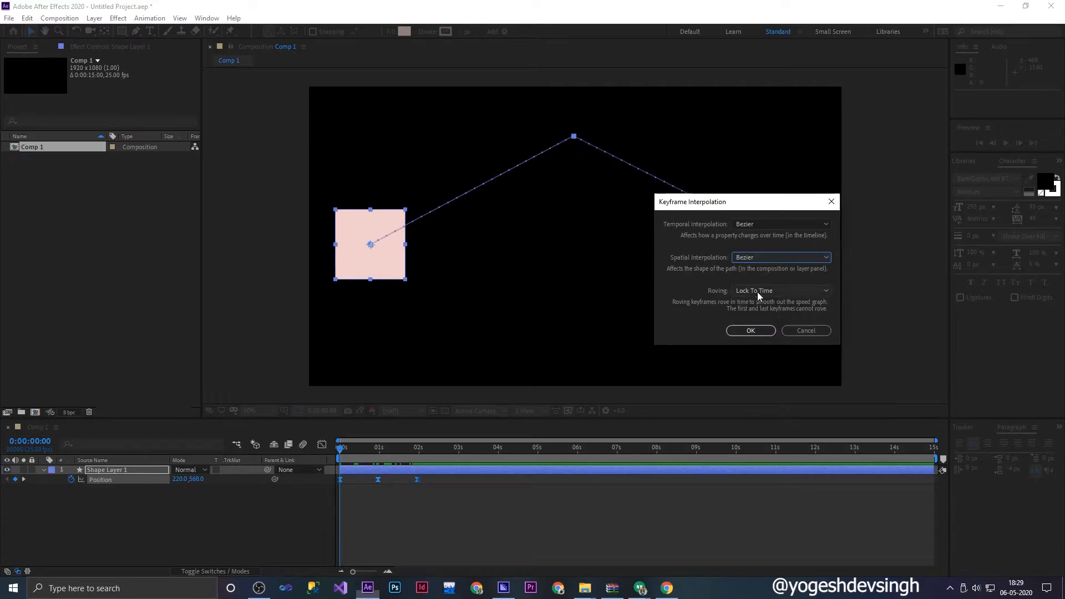
click(774, 258)
click(764, 322)
click(751, 330)
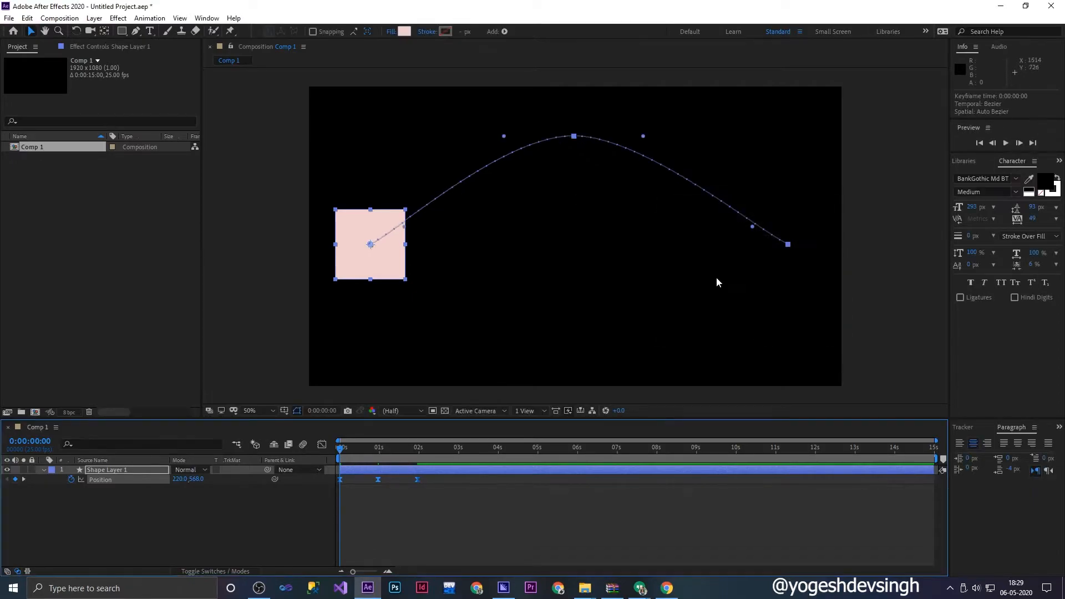
- Preview the square's motion along the curved path, scrub around the middle keyframe and return to the start
key(space)
key(space)
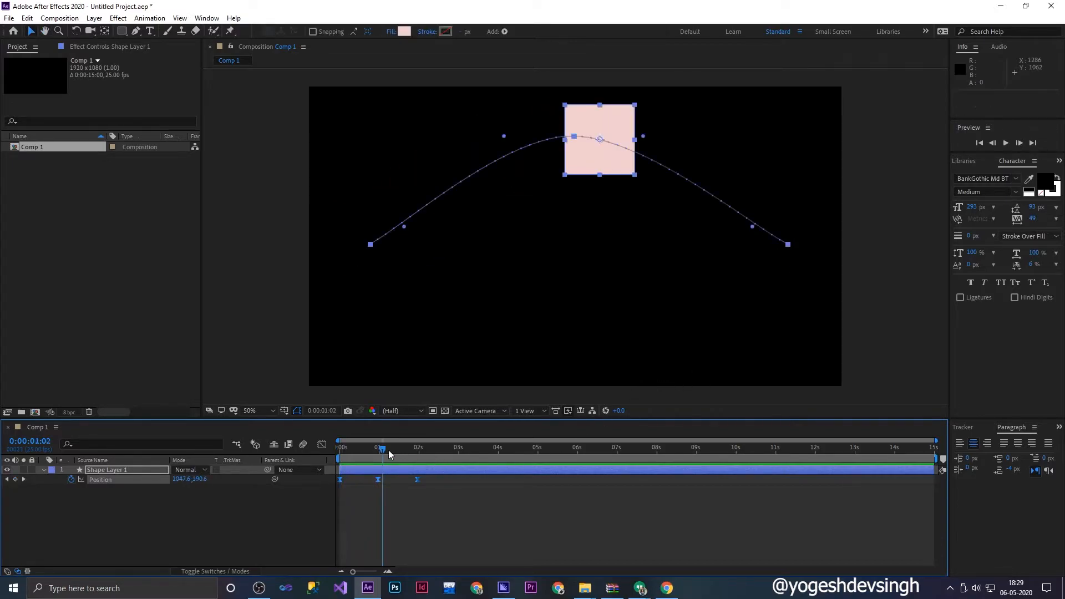
drag(388, 450, 299, 457)
drag(458, 495, 382, 456)
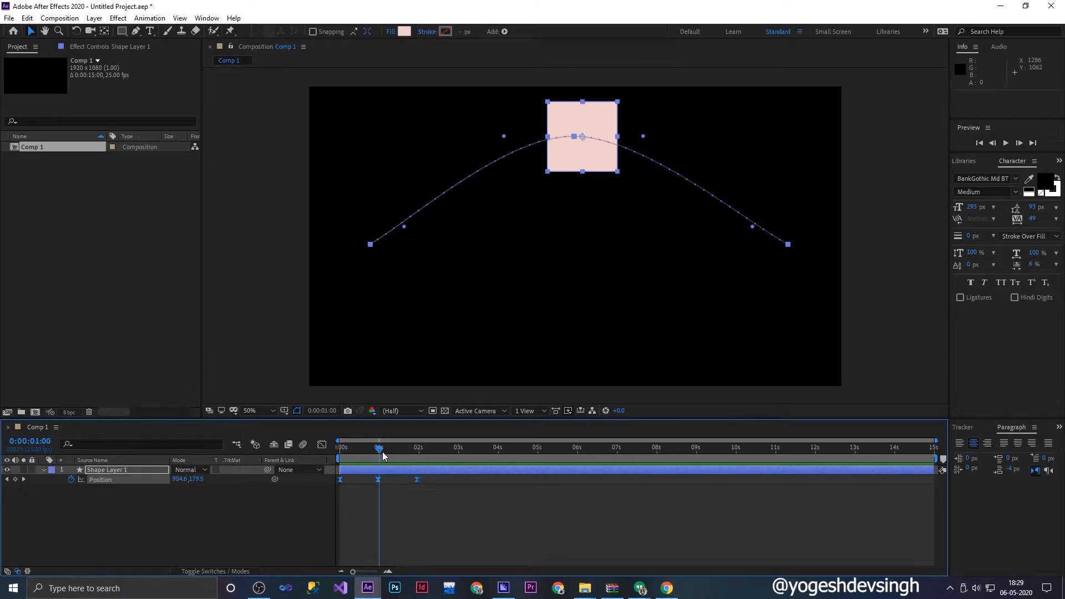
click(378, 480)
click(378, 453)
drag(378, 453, 310, 471)
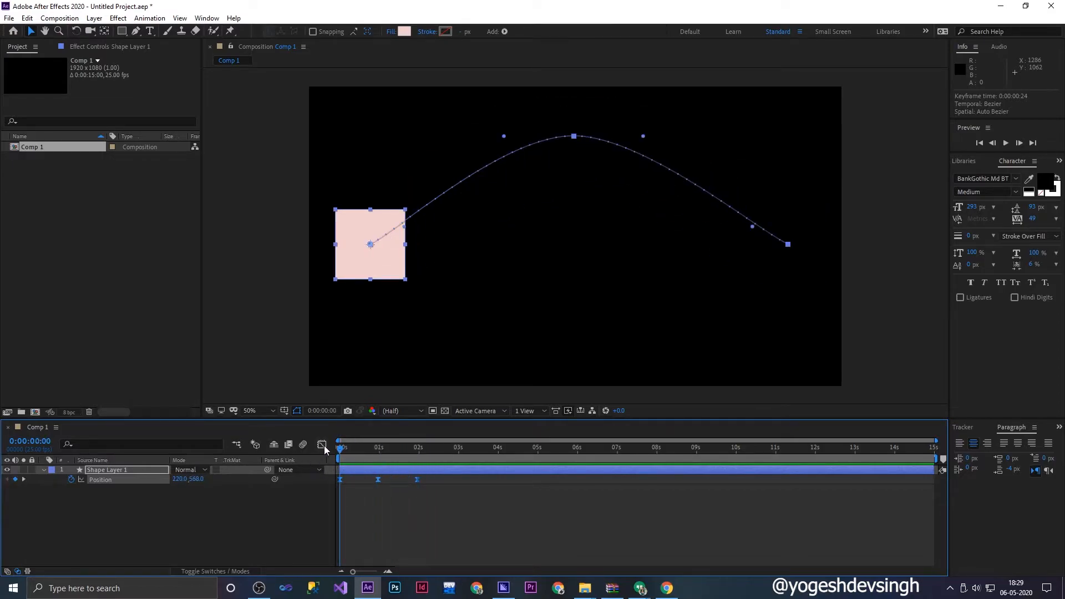
- In the Graph Editor, set the temporal interpolation of all three position keyframes to Linear and preview the motion
click(321, 445)
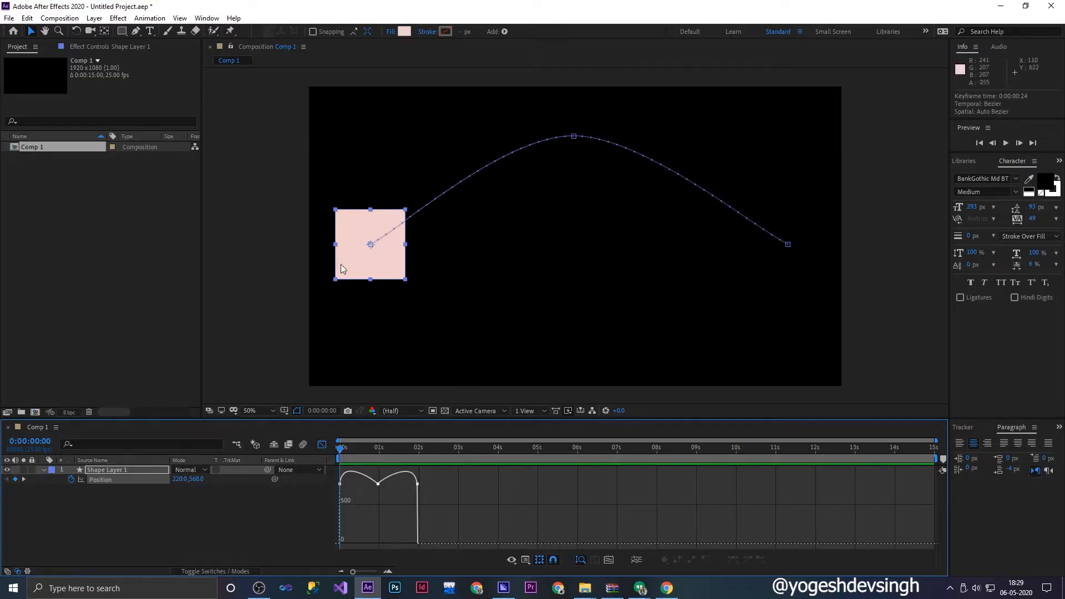
drag(459, 497, 304, 473)
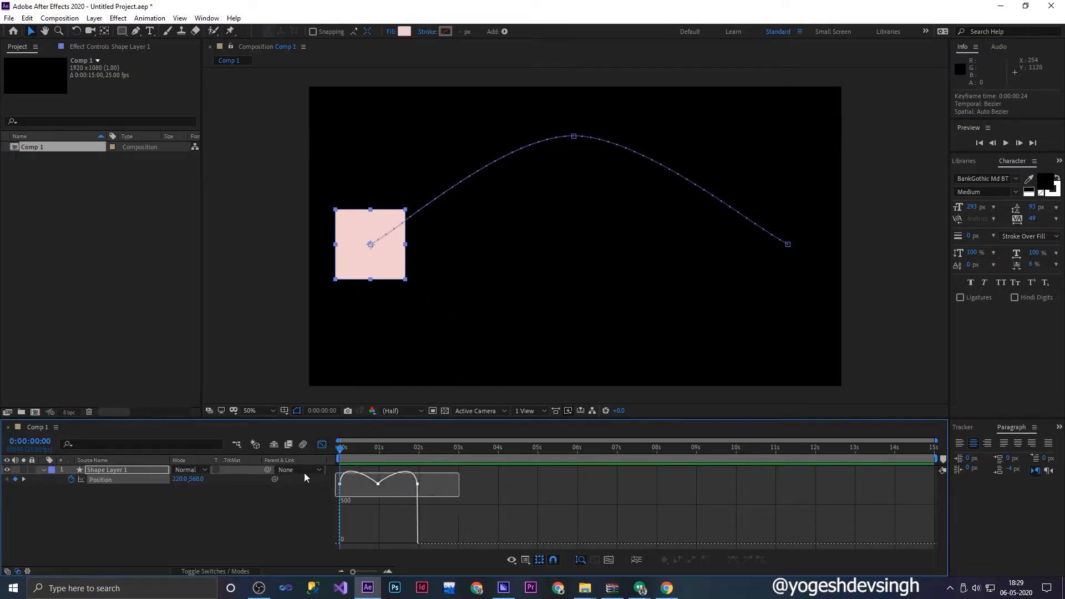
drag(437, 466, 434, 547)
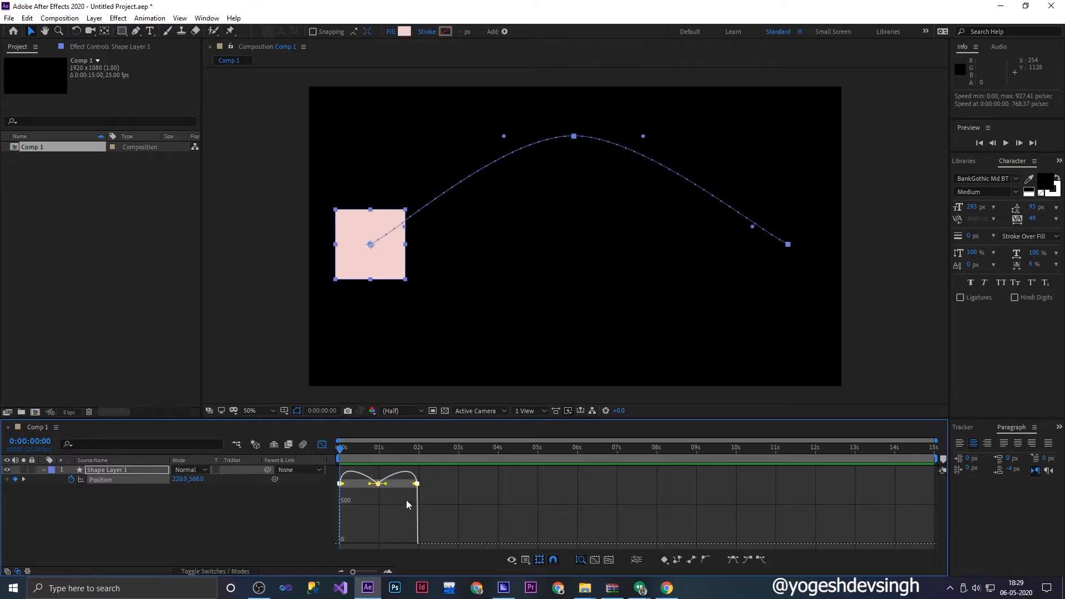
right_click(378, 483)
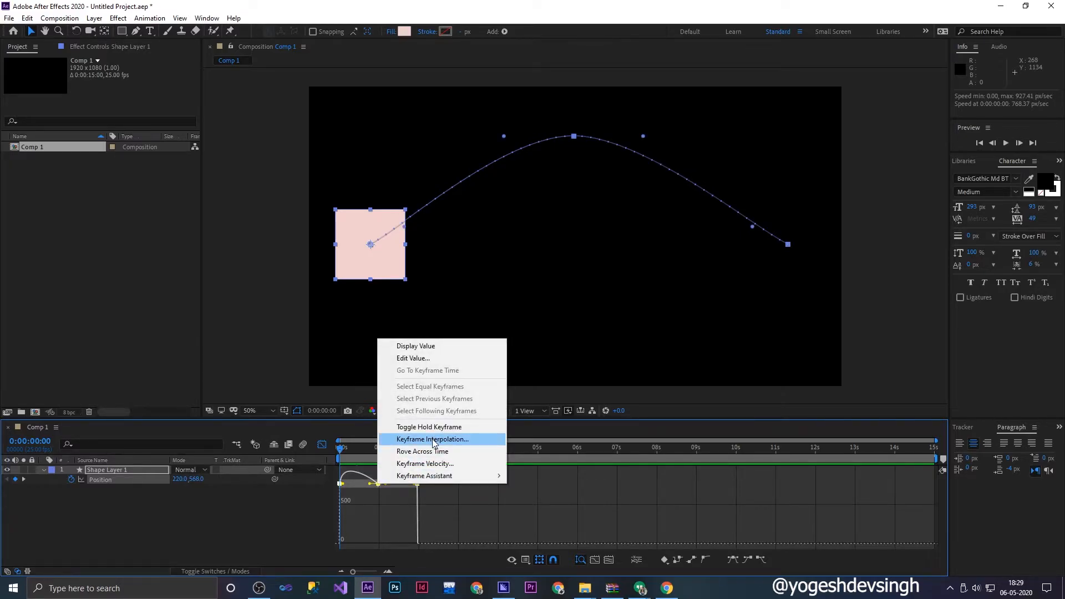
click(433, 440)
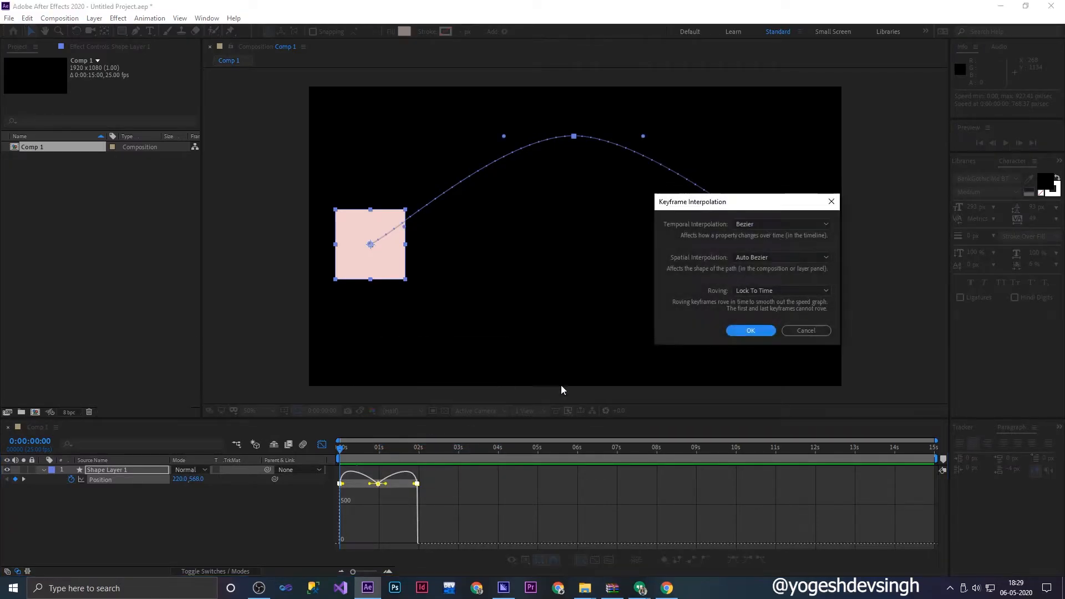
click(765, 225)
click(760, 238)
click(750, 331)
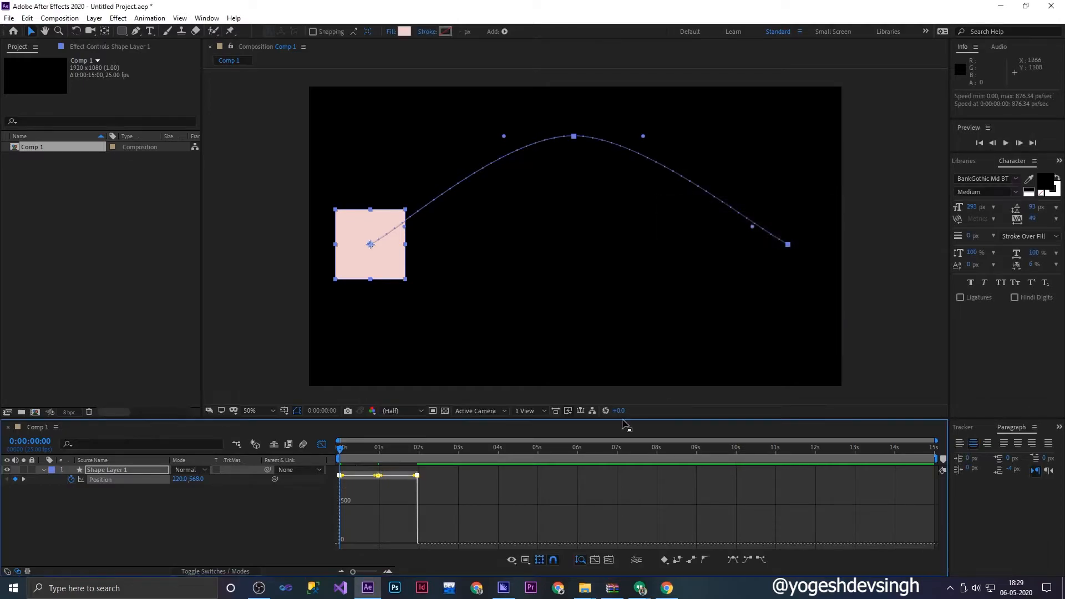
key(space)
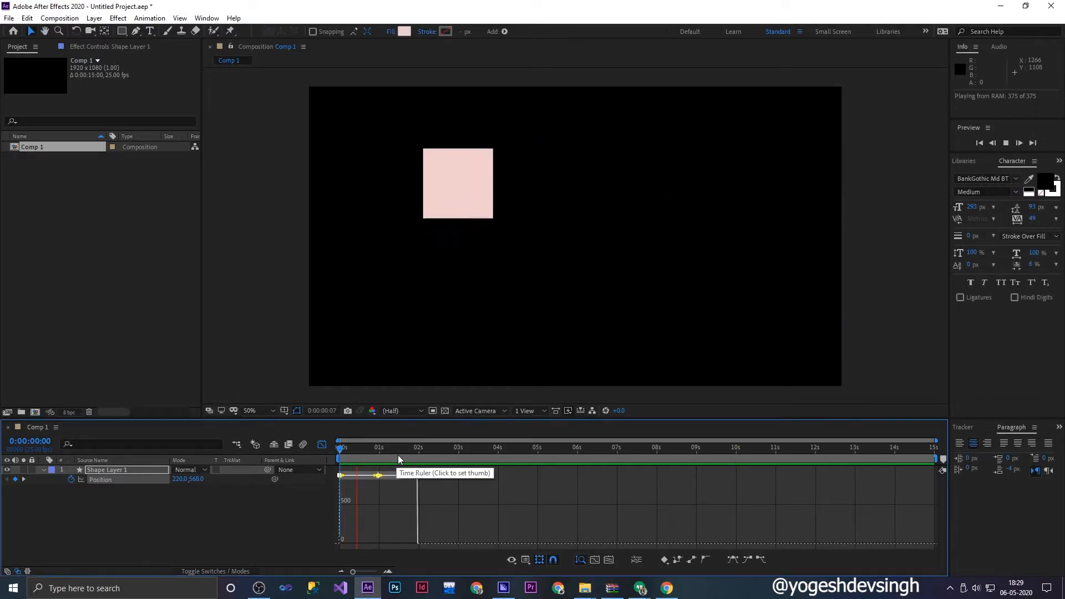
key(space)
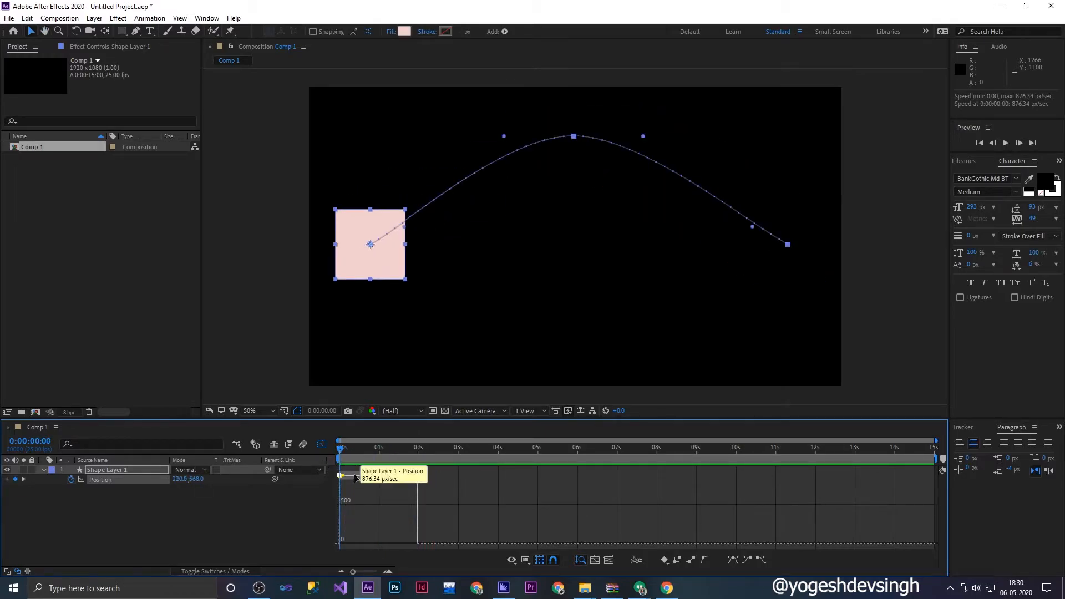
- Set the temporal interpolation of the three position keyframes to Bezier
right_click(378, 476)
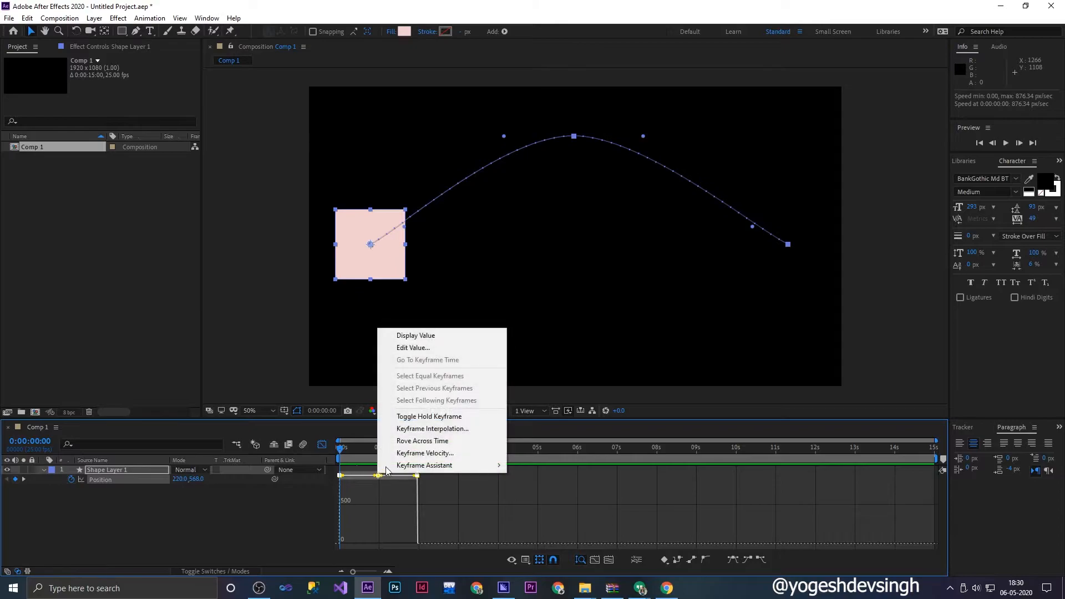
click(442, 428)
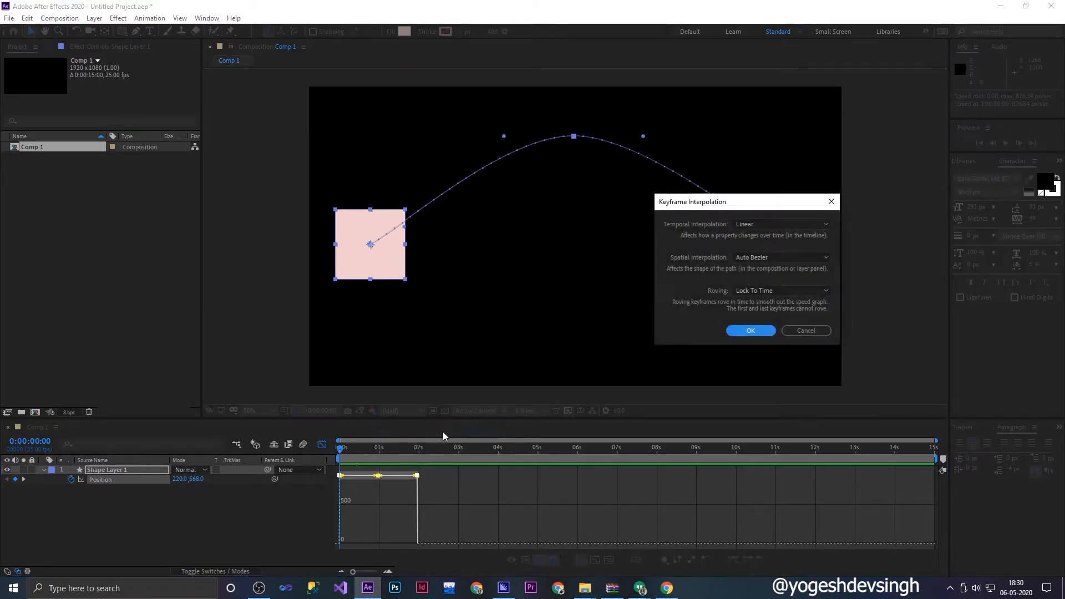
click(757, 224)
click(757, 263)
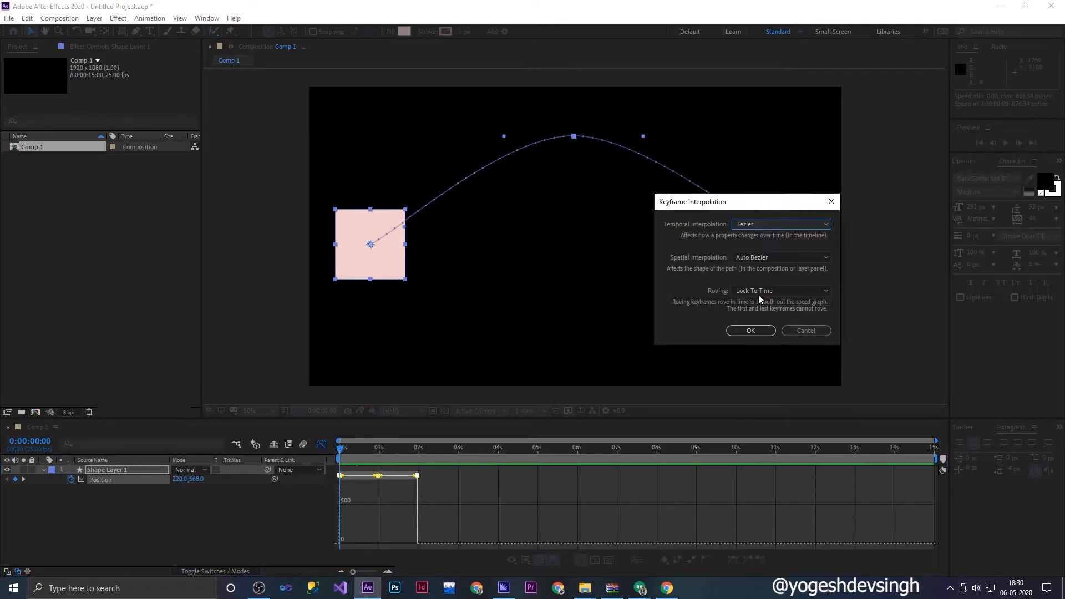
click(761, 330)
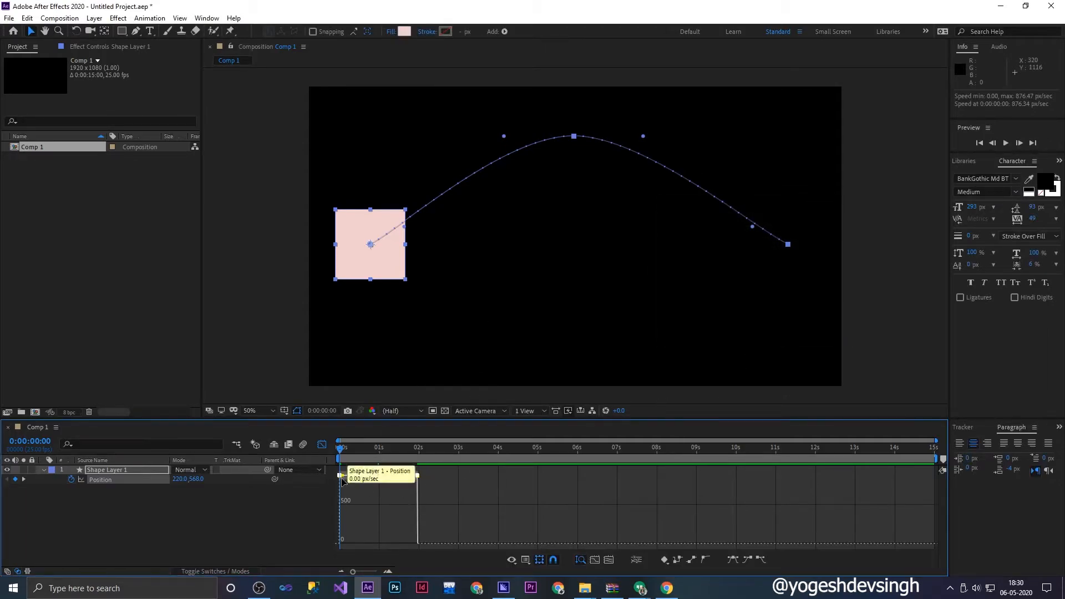
- Reshape the speed graph, lowering the three keyframes, with the first at 0 px/sec and a sharp speed peak just before the last
drag(375, 478, 370, 525)
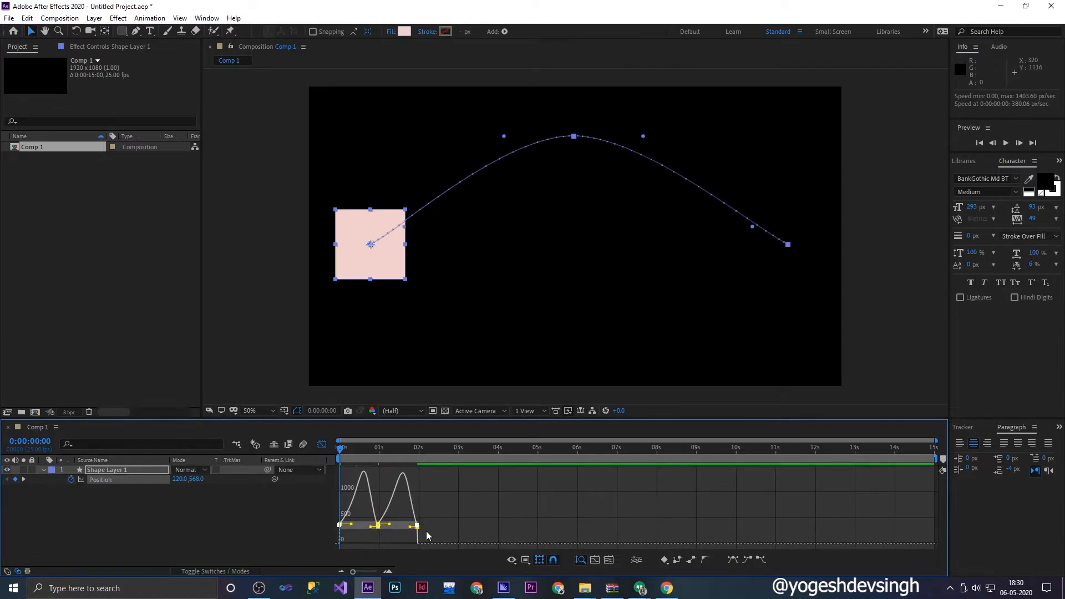
click(417, 527)
mouse_move(410, 527)
mouse_down()
mouse_move(402, 527)
mouse_move(419, 518)
mouse_move(394, 528)
mouse_move(414, 532)
mouse_move(352, 542)
mouse_move(400, 540)
mouse_up()
click(379, 541)
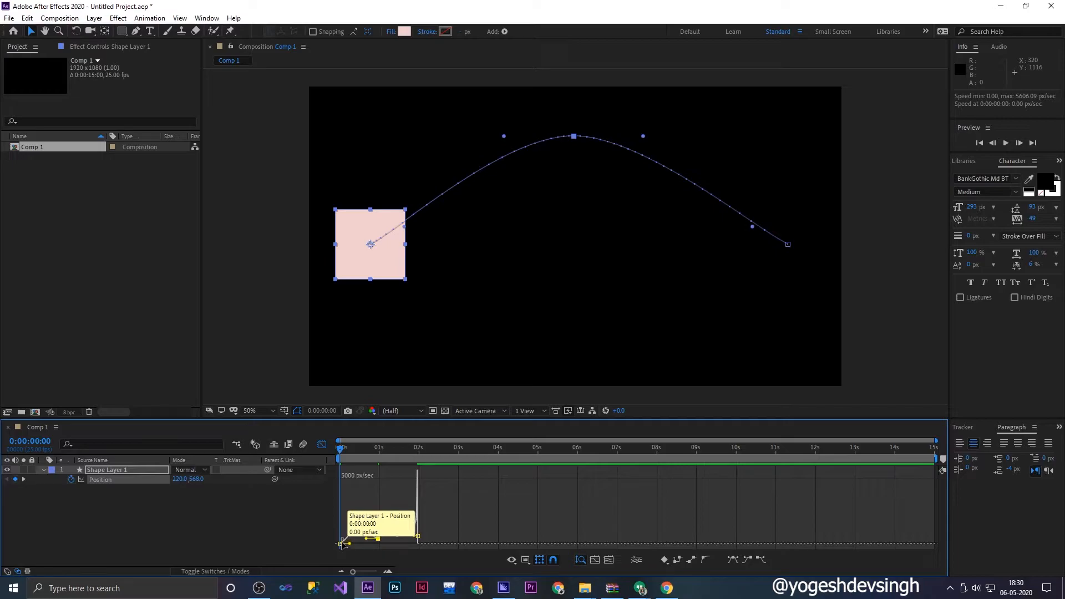
- Preview the square's motion with the reshaped speed graph and return to the timeline's start
drag(365, 449, 287, 454)
key(space)
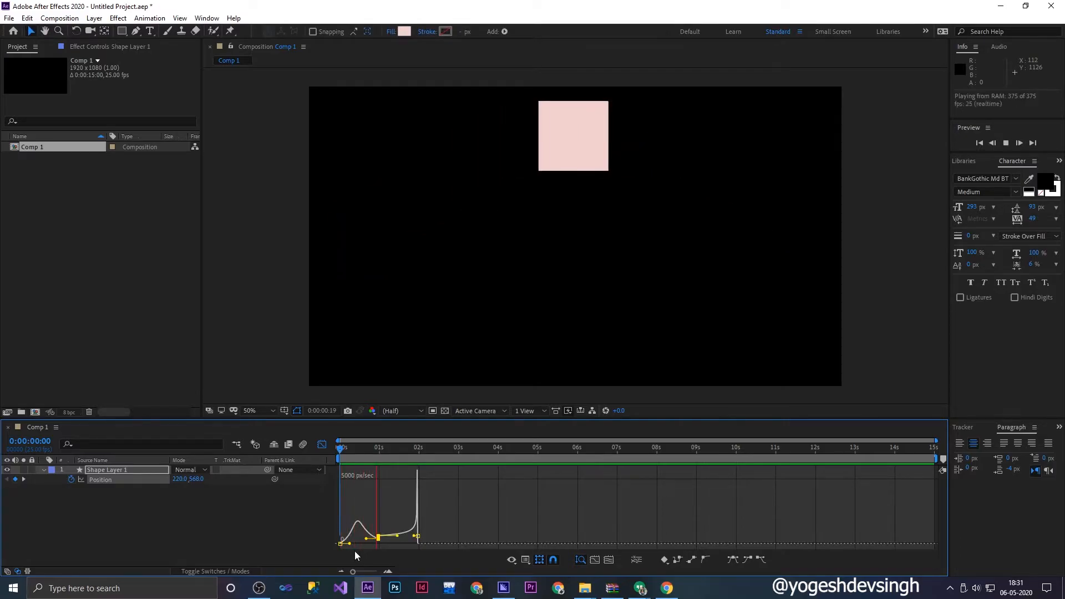
key(space)
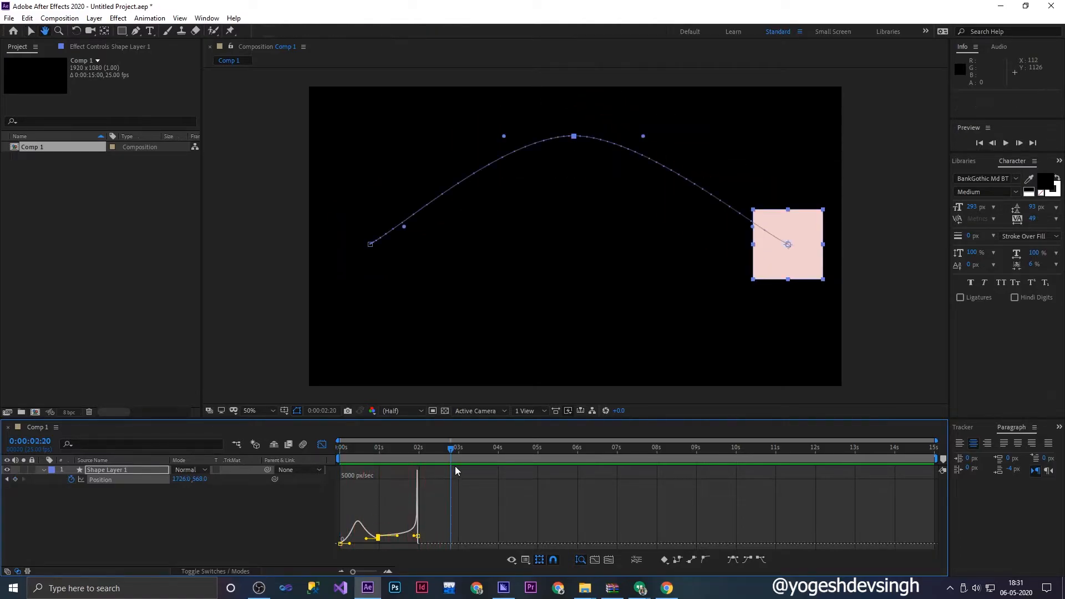
drag(437, 447, 334, 467)
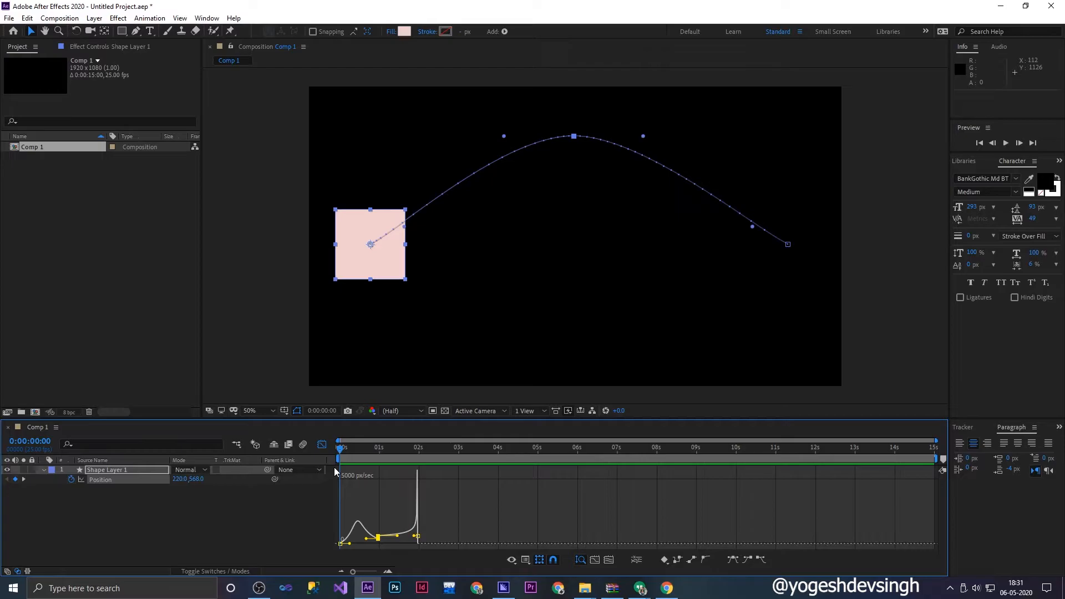
- Lengthen the first keyframe's outgoing speed handle for a sharper peak before the middle keyframe, preview the motion and return to the start
drag(350, 545, 361, 545)
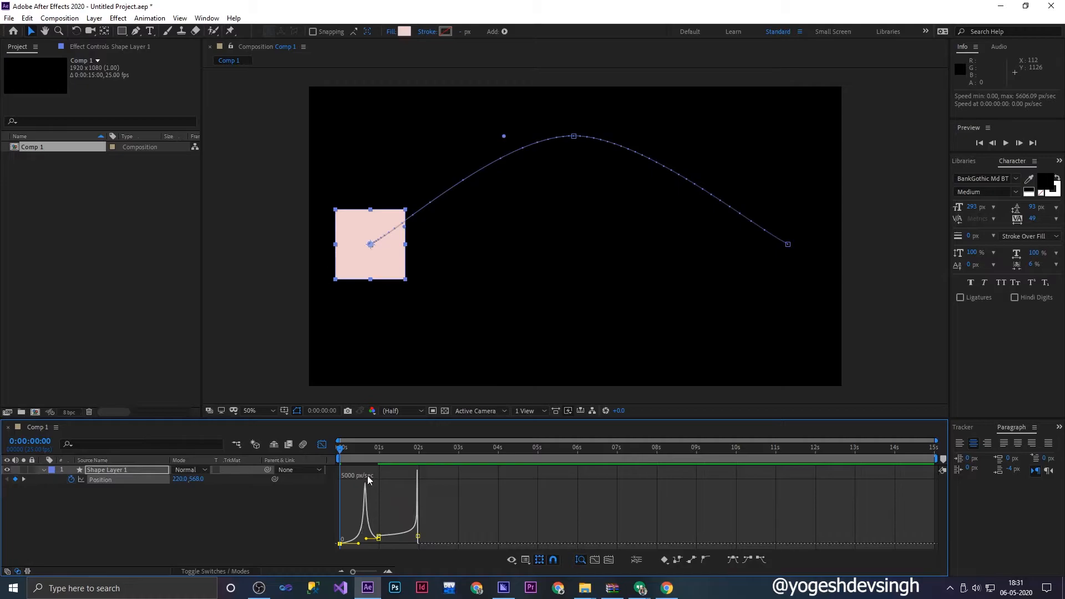
key(space)
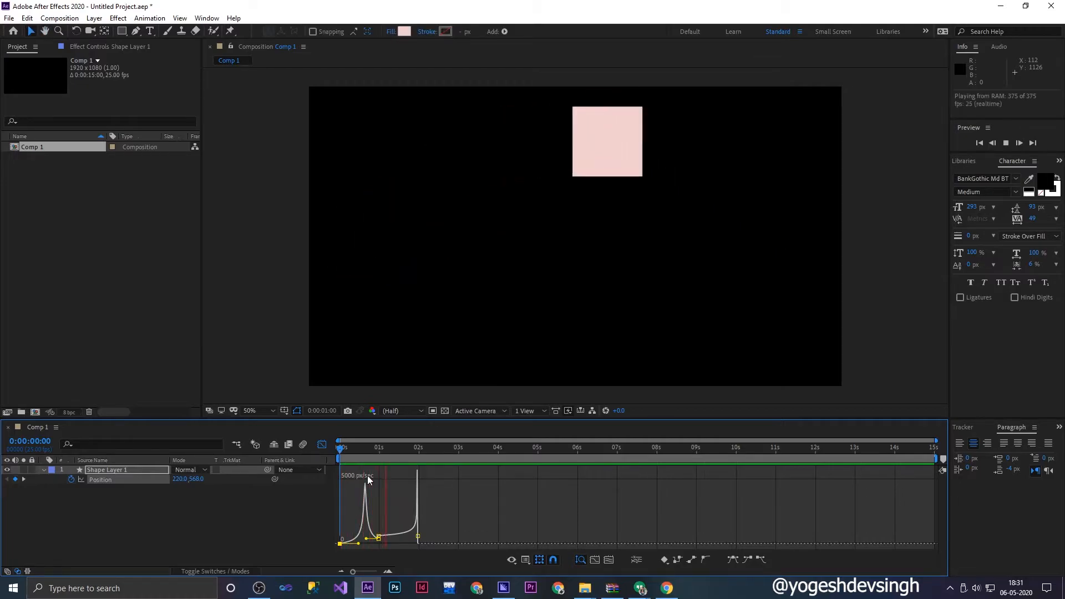
key(space)
drag(378, 449, 323, 477)
- Raise the first keyframe's speed to about 5986 px/sec so the square starts fast and slows towards the middle keyframe
mouse_move(359, 544)
mouse_down()
mouse_move(347, 545)
mouse_move(364, 545)
mouse_up()
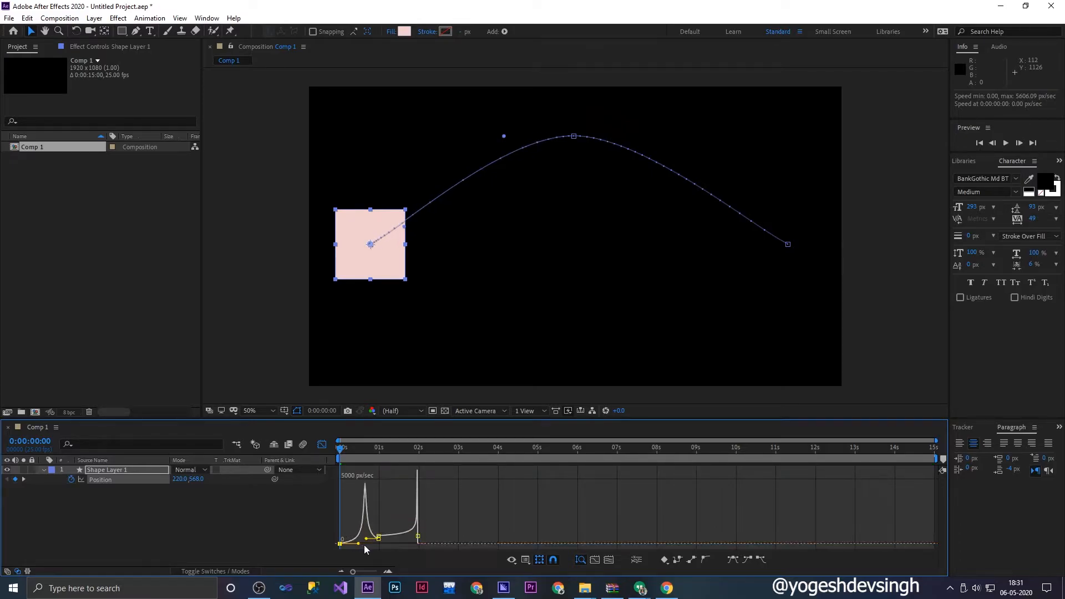
click(354, 545)
click(339, 544)
drag(358, 545, 347, 503)
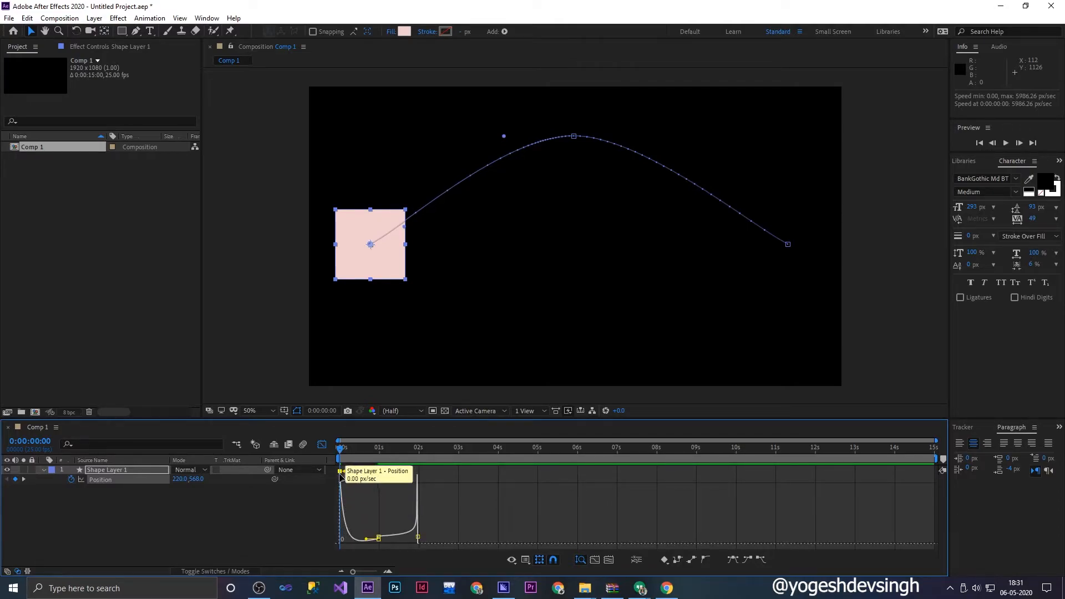
- Form a U-shaped speed curve with the middle keyframe at 0 px/sec and 0:00:01:03 and the first at about 13317 px/sec
click(367, 540)
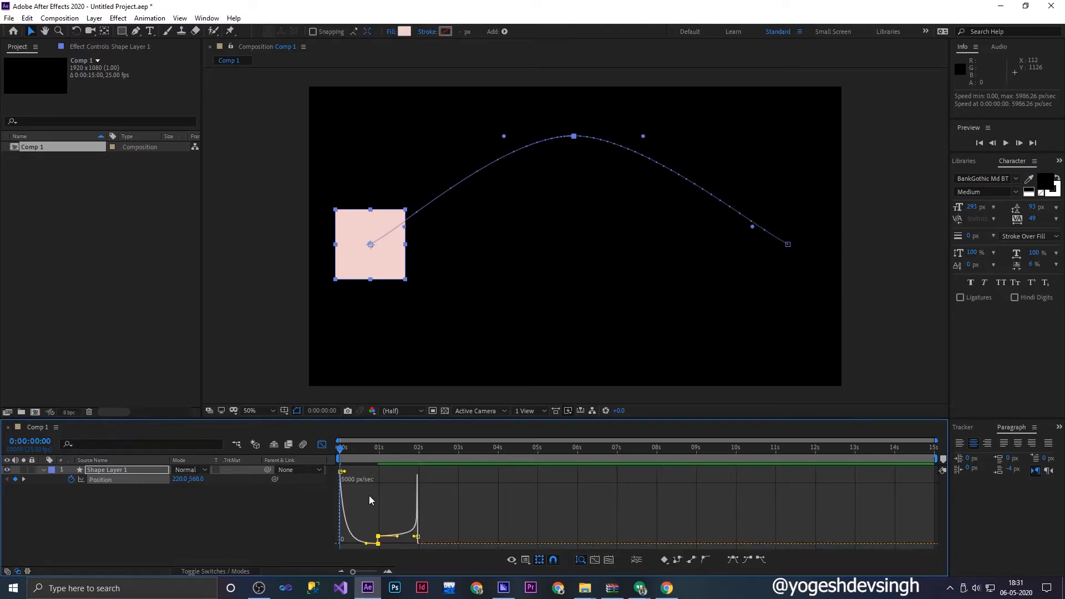
drag(378, 536, 381, 545)
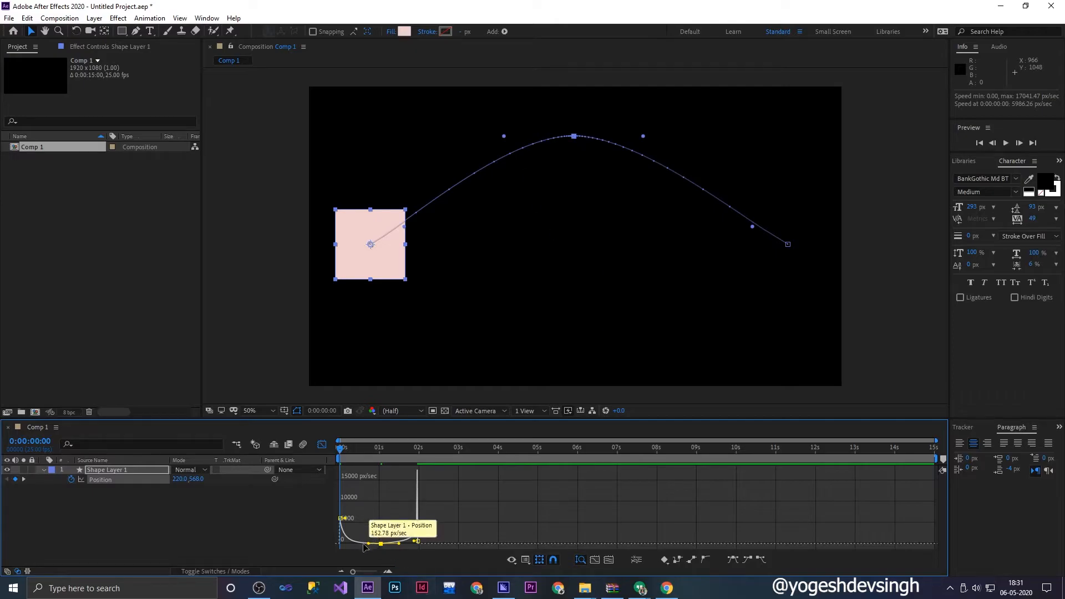
drag(368, 544, 335, 492)
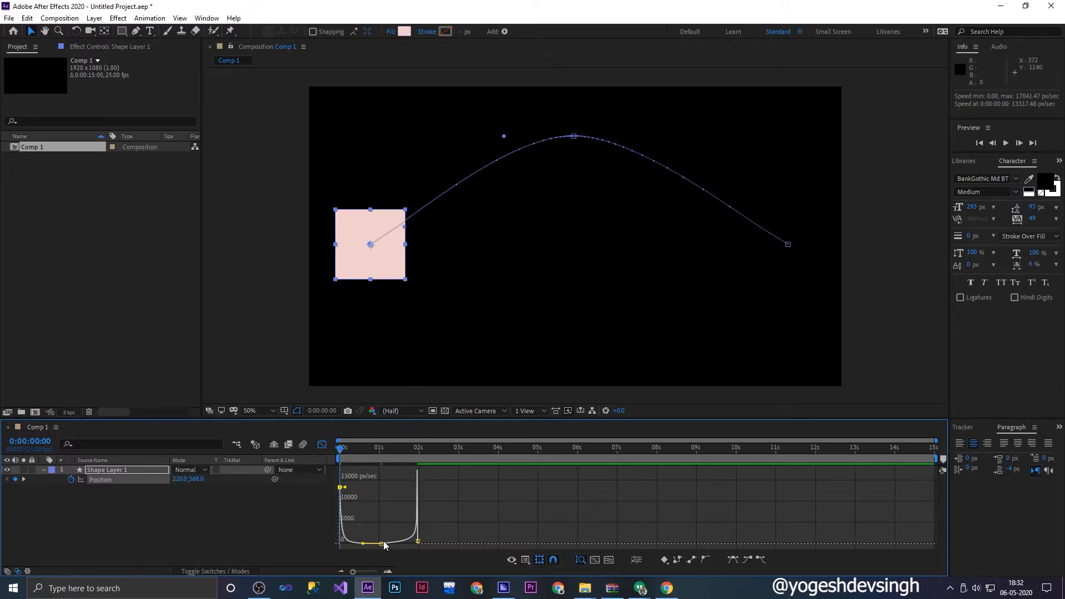
drag(381, 546, 415, 545)
click(416, 544)
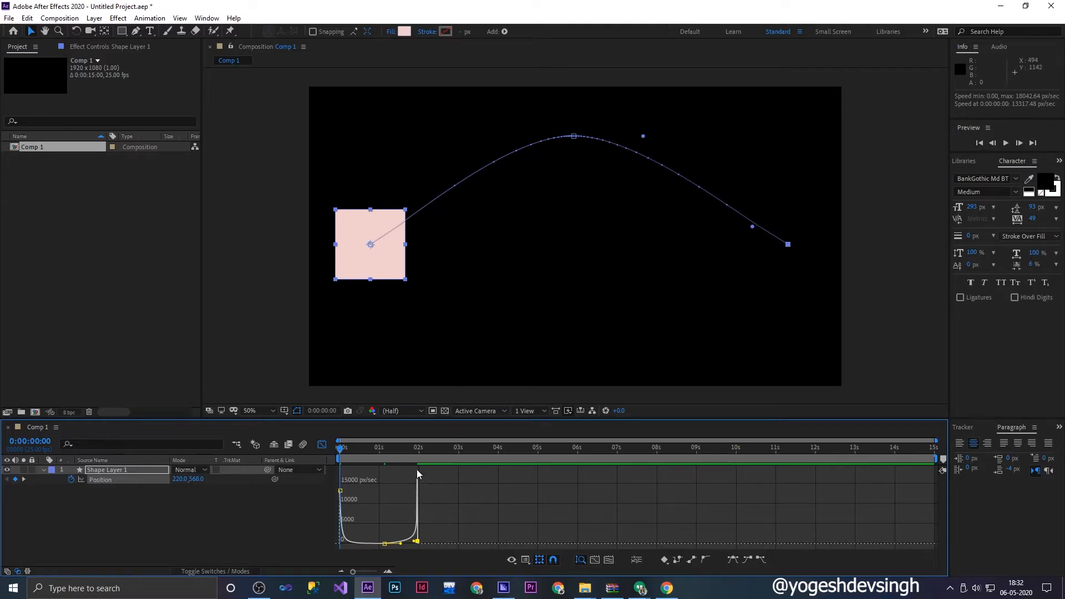
- Preview the square's motion with the U-shaped speed curve twice, returning to the timeline's start each time
mouse_move(417, 541)
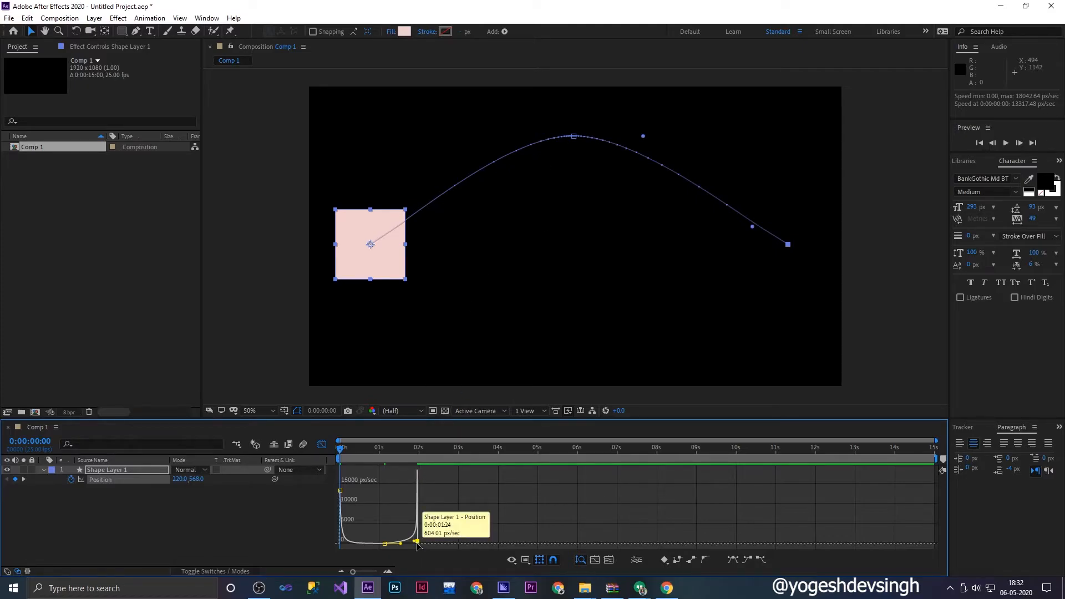
key(space)
key(space)
click(355, 469)
drag(386, 450, 309, 455)
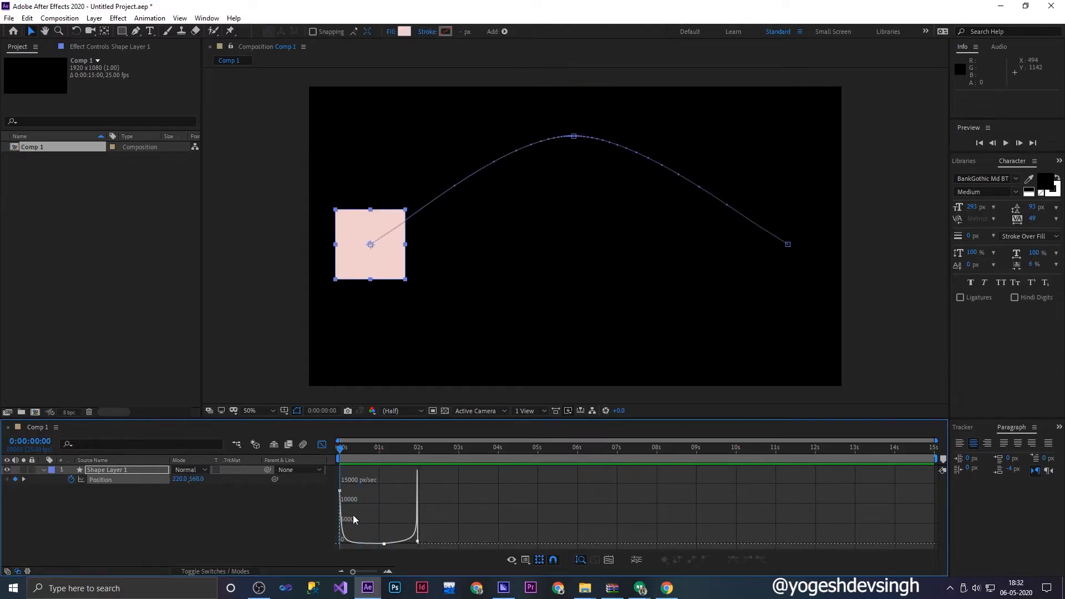
click(339, 492)
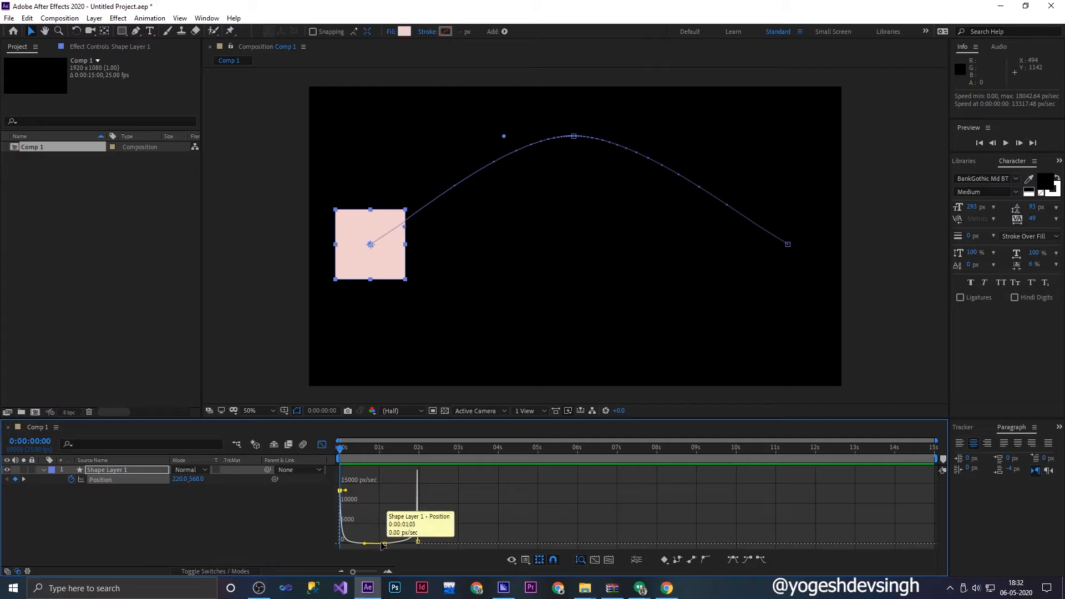
key(space)
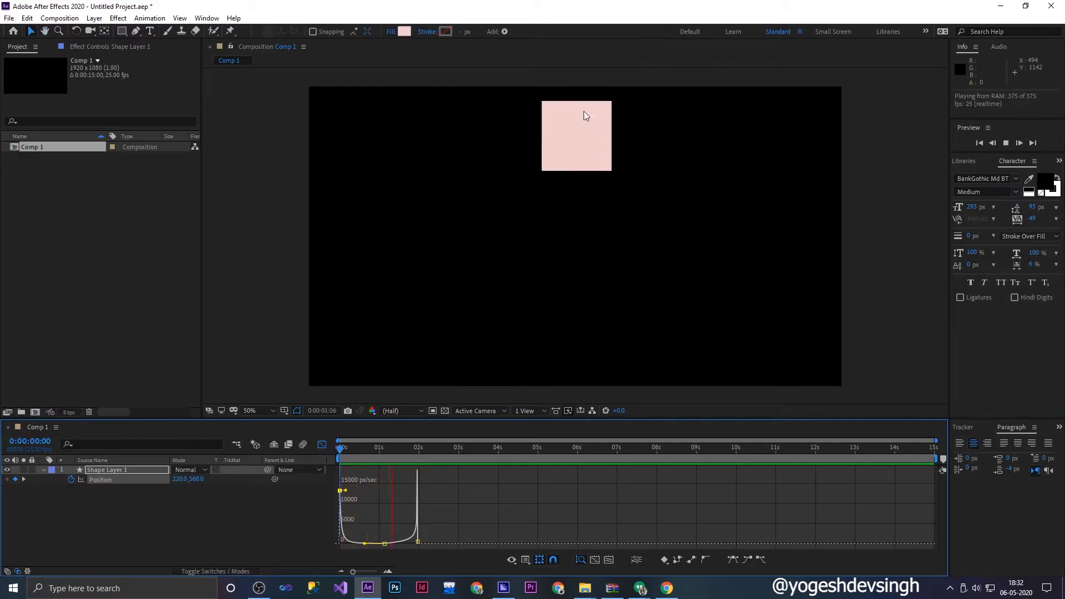
key(space)
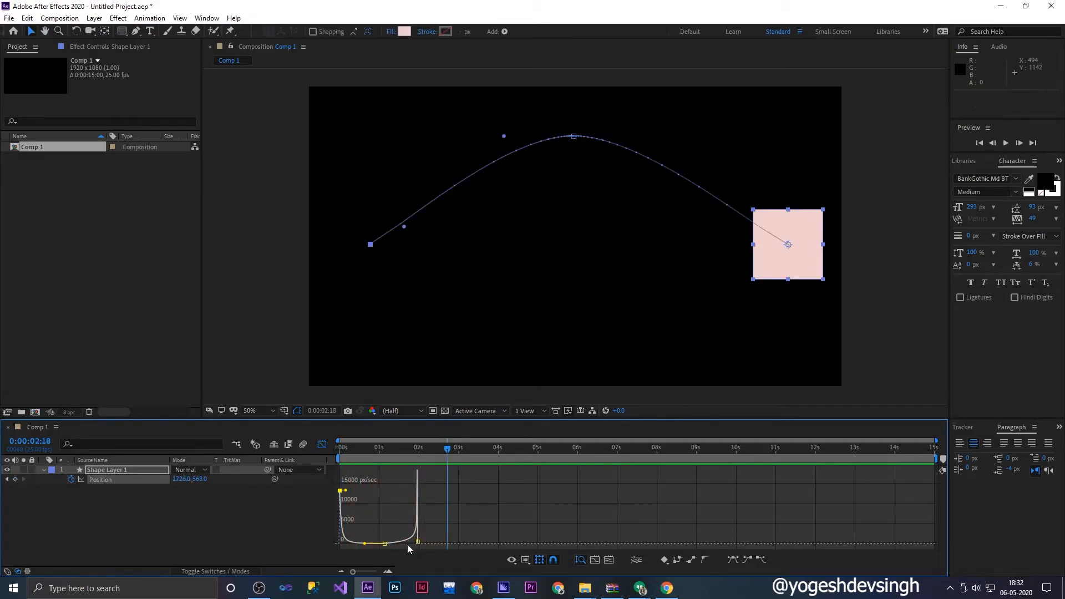
key(Home)
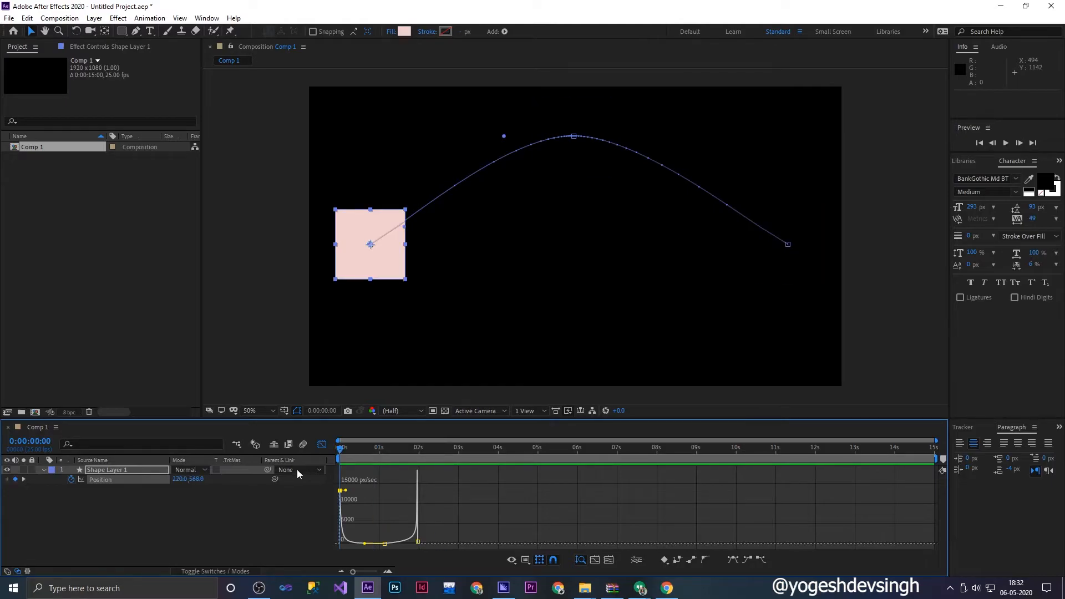
- Scrub through the slow section around the middle keyframe and replay the square's motion from the start
click(378, 449)
drag(376, 481, 374, 479)
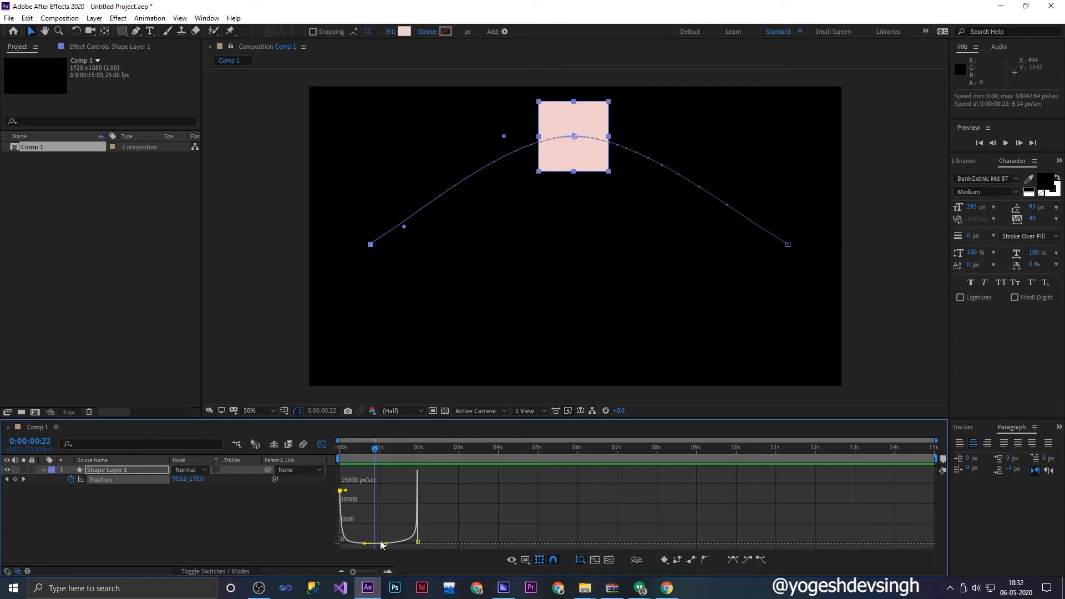
drag(374, 449, 396, 456)
key(space)
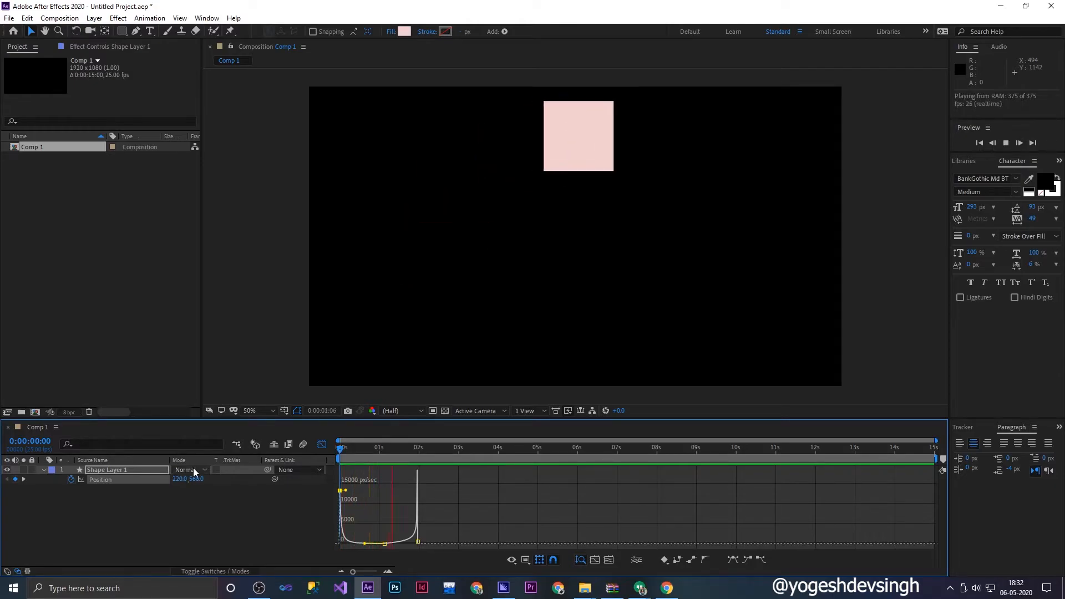
key(space)
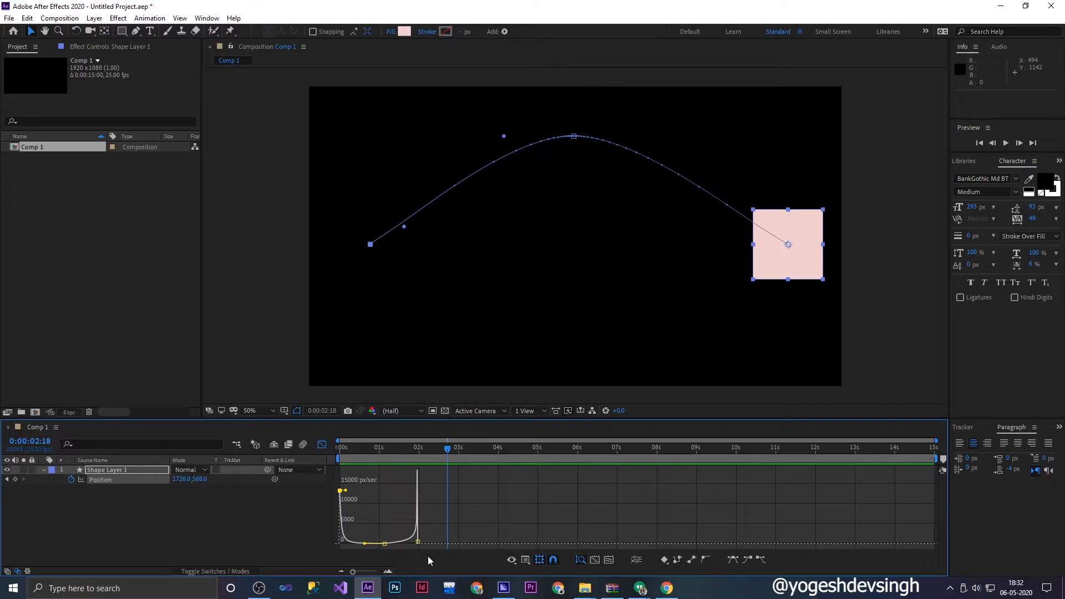
- Set the temporal interpolation of all three Position keyframes to Continuous Bezier
drag(396, 498, 428, 550)
right_click(417, 537)
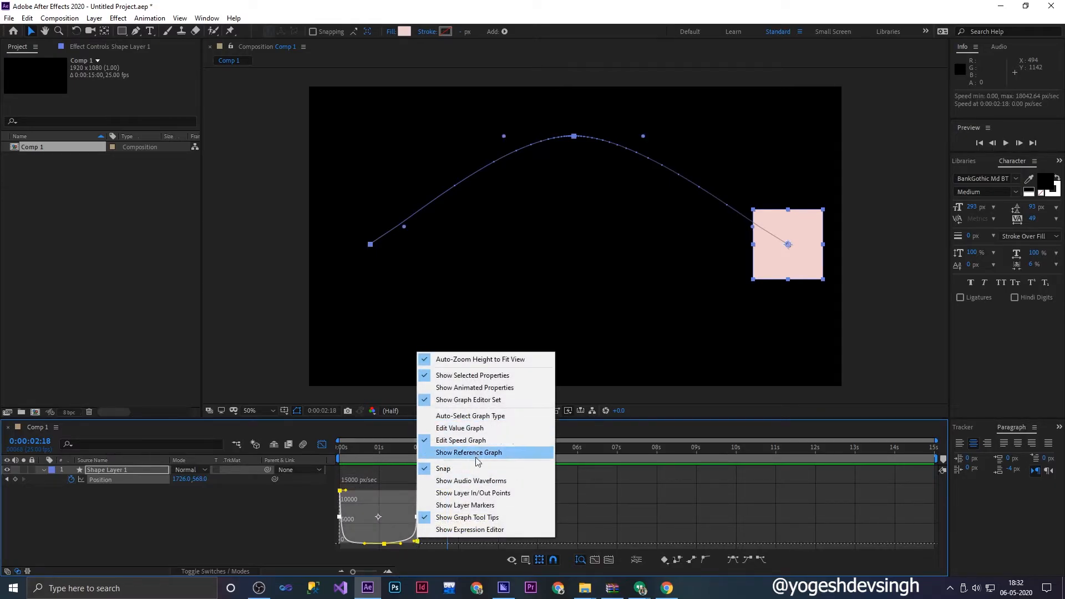
right_click(418, 543)
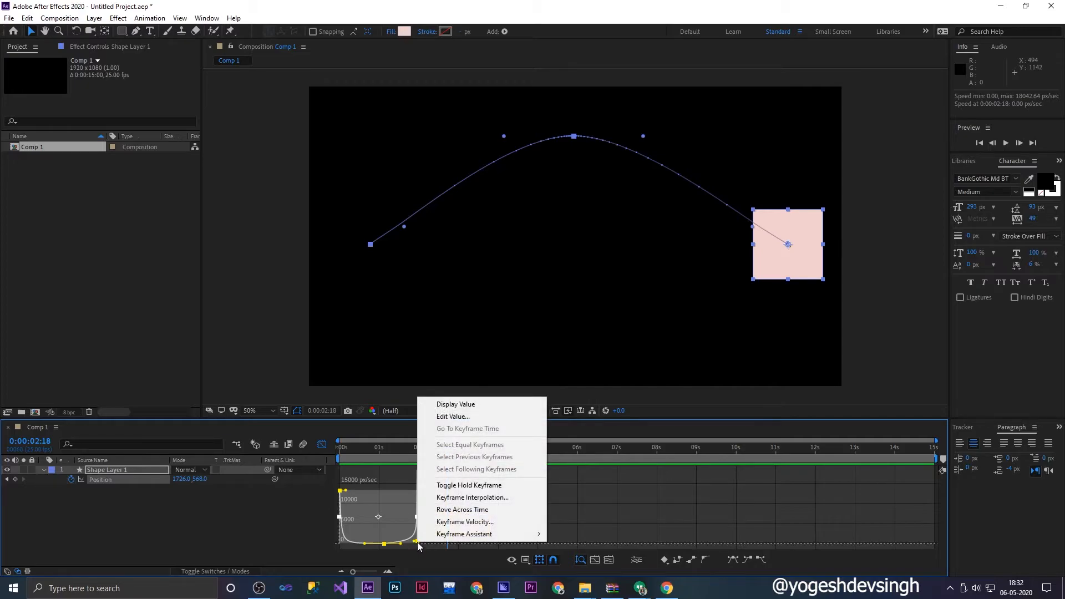
click(454, 497)
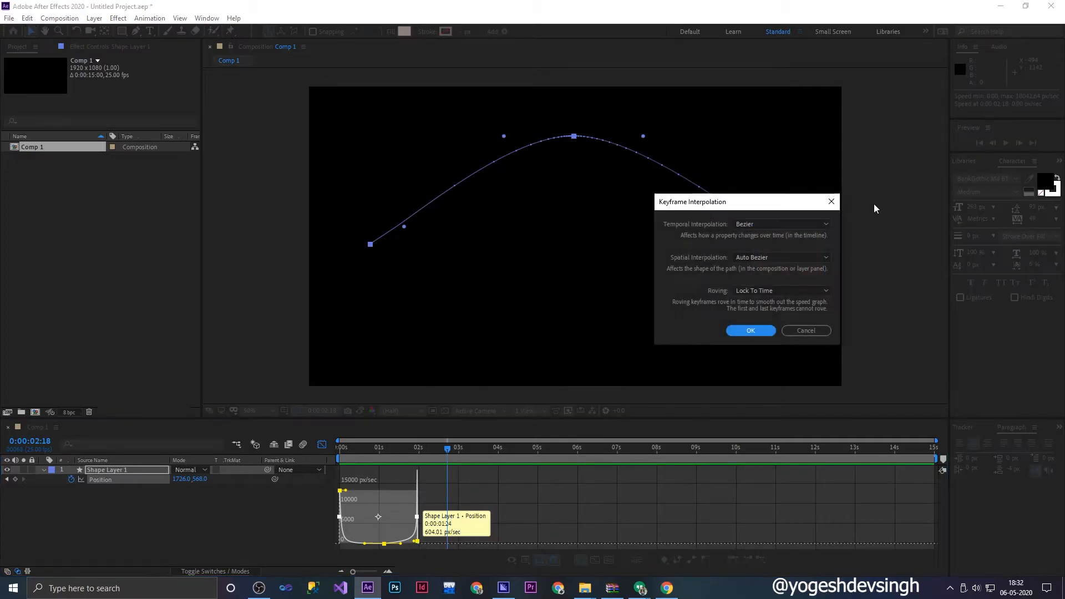
click(760, 261)
click(787, 221)
click(785, 224)
click(771, 272)
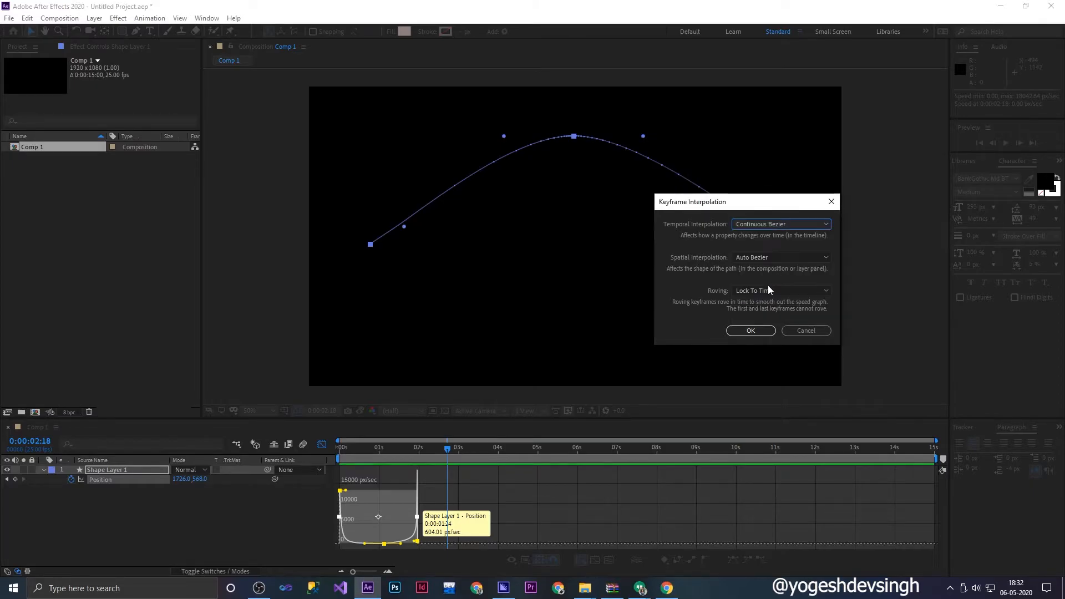
click(764, 330)
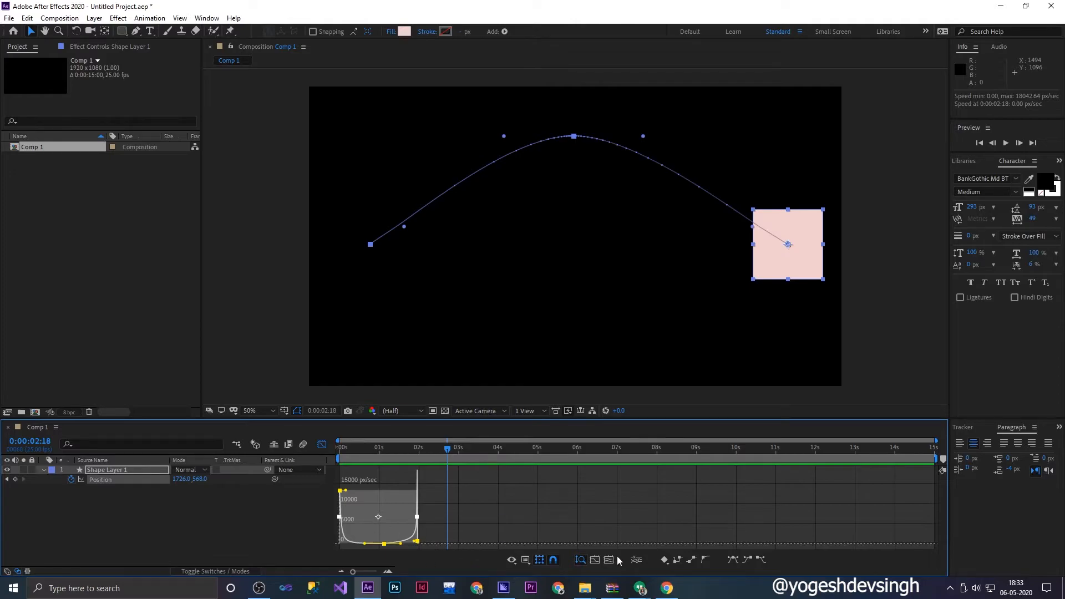
- Try Hold interpolation on the selected keyframes, revert it, and convert them to Linear instead
click(678, 560)
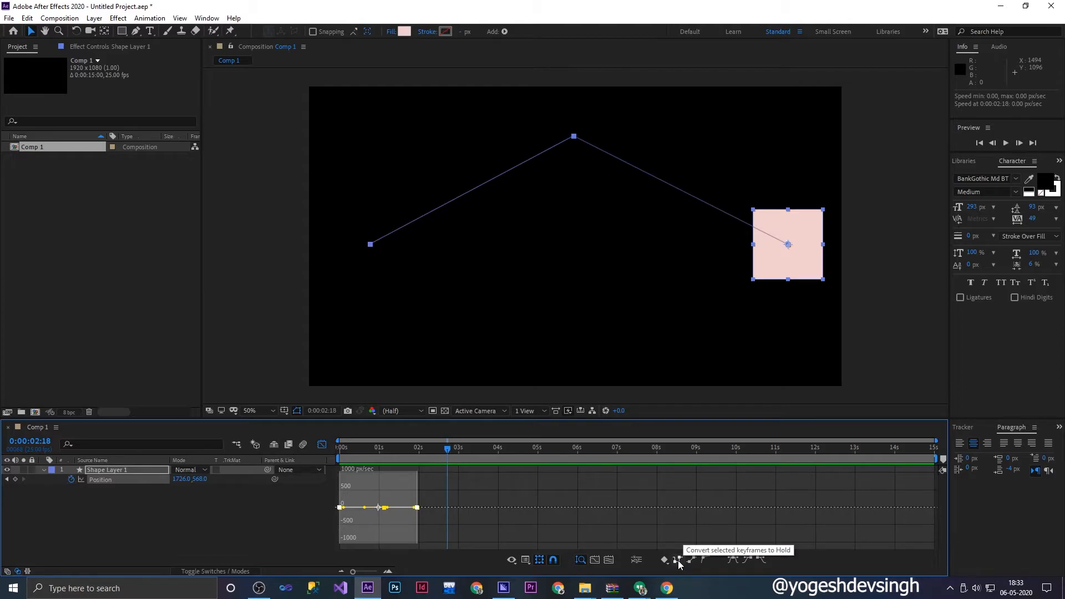
click(678, 561)
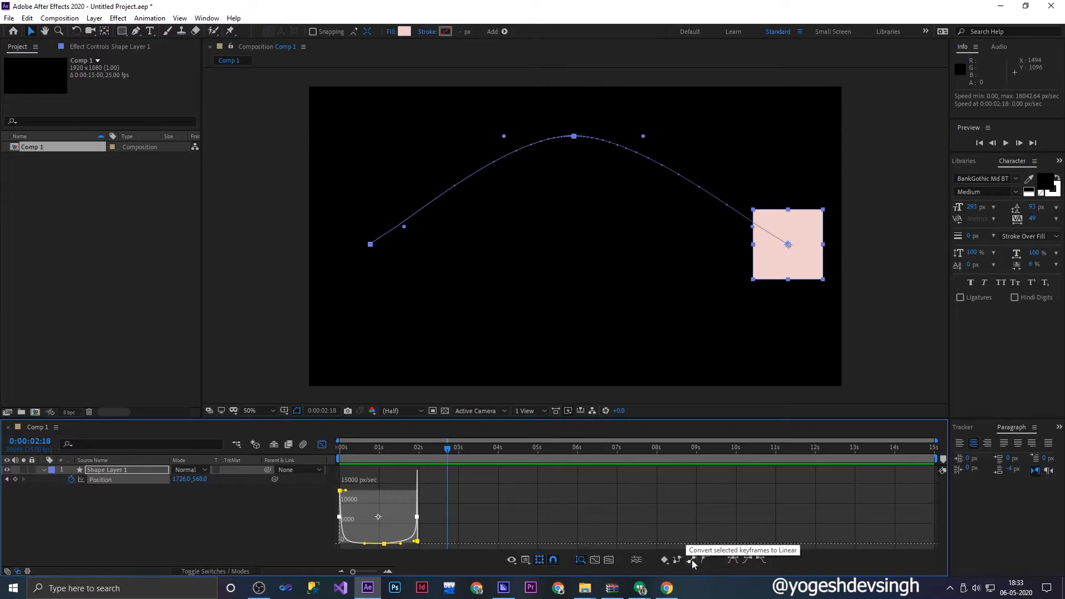
click(692, 562)
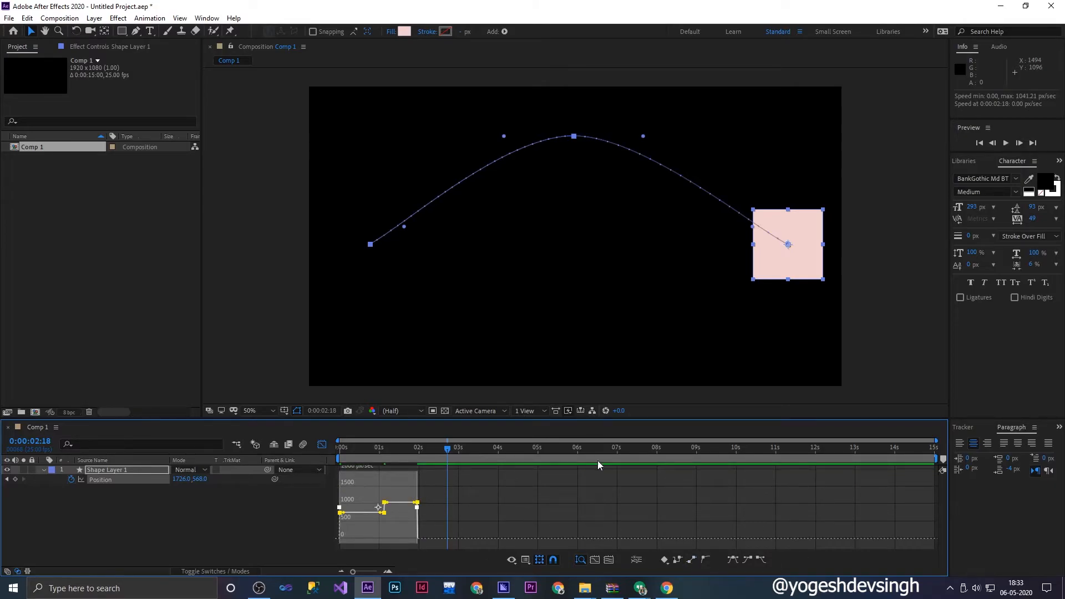
drag(431, 450, 287, 453)
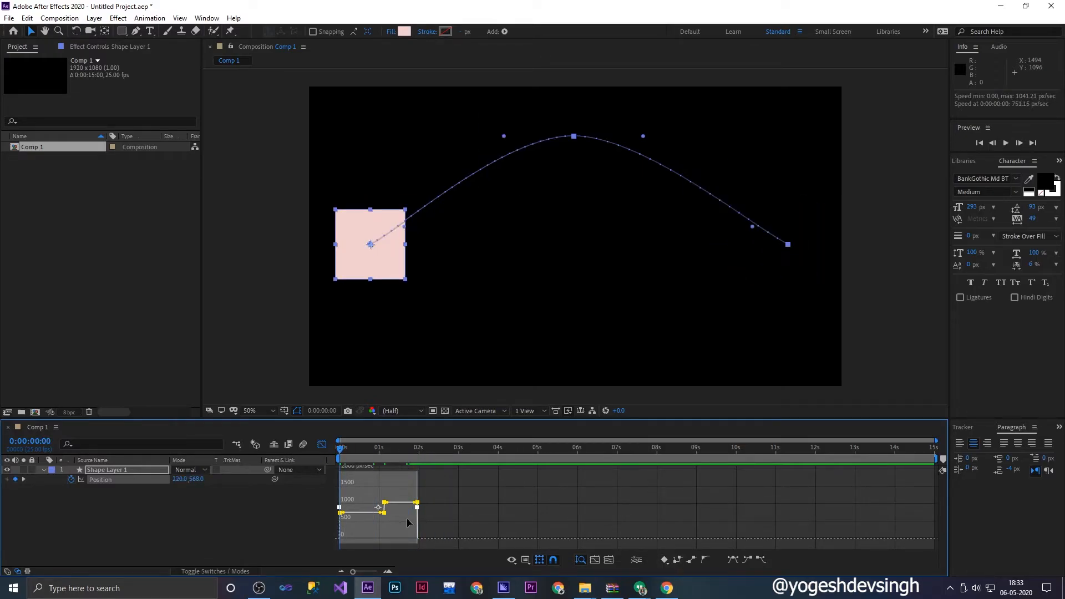
- Change the linear Position keyframes' temporal interpolation to Continuous Bezier in the Keyframe Interpolation settings
right_click(384, 516)
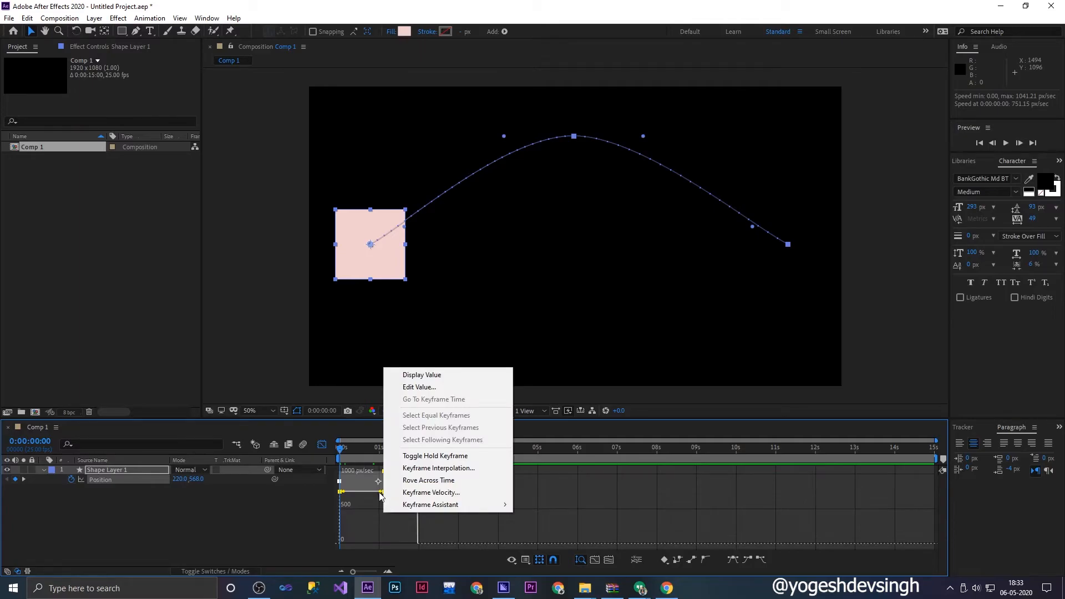
right_click(340, 495)
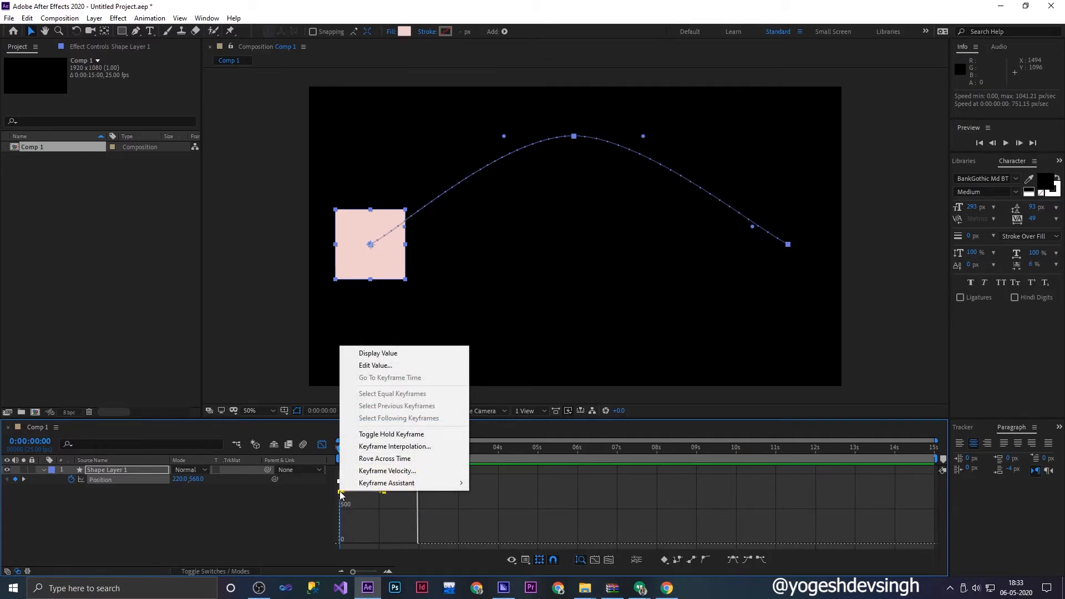
click(382, 446)
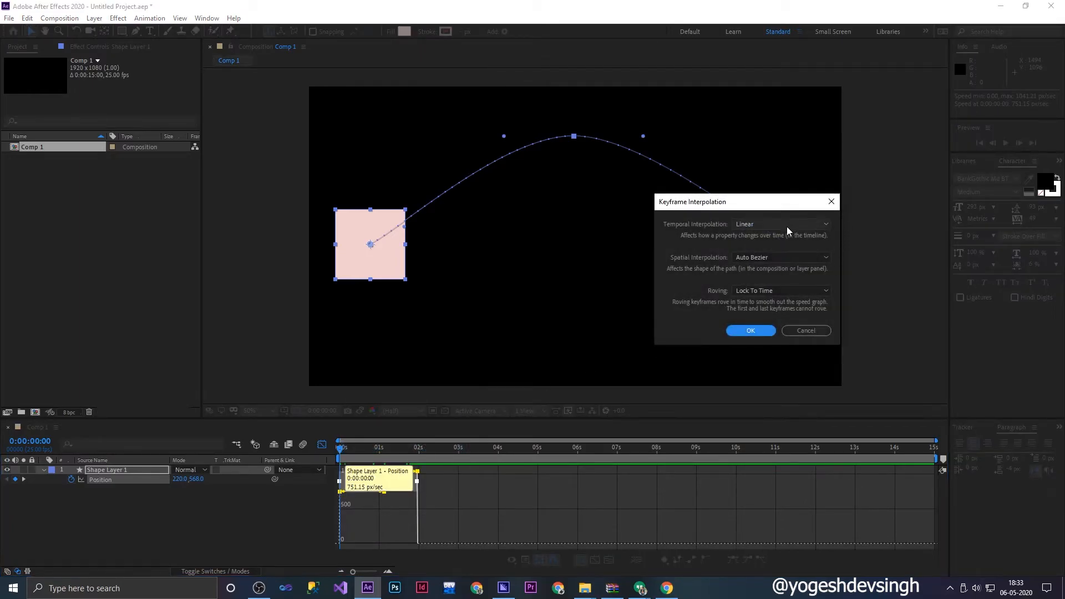
click(783, 224)
click(764, 273)
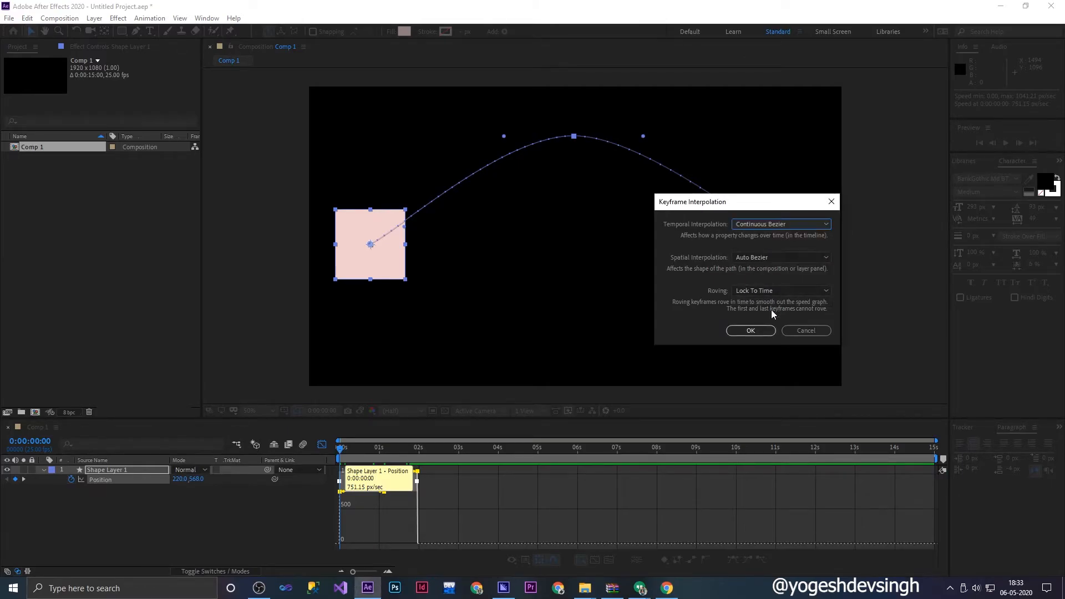
click(756, 331)
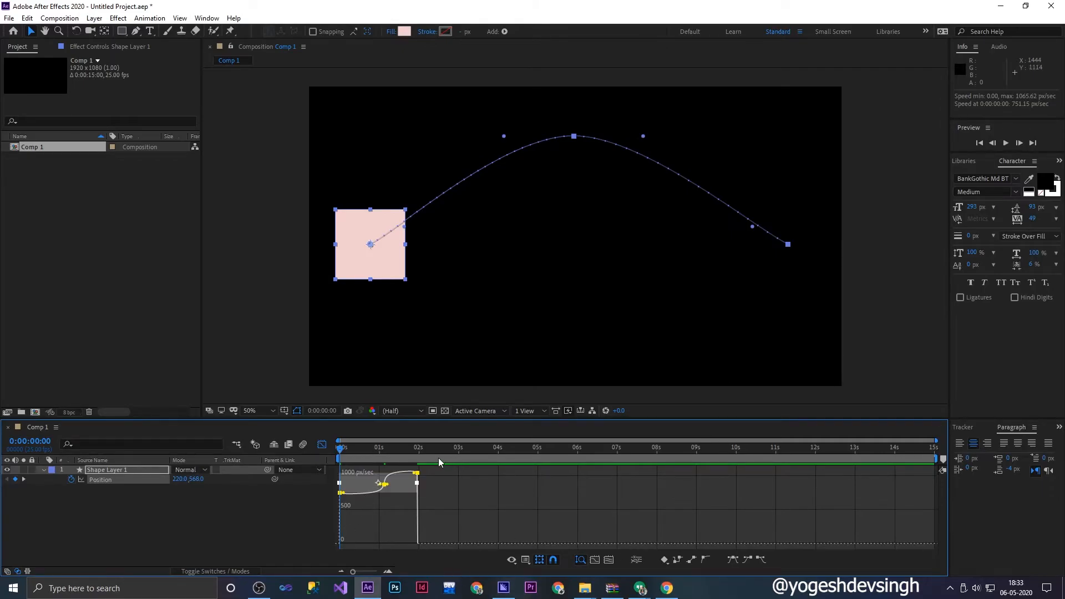
- Enlarge the speed graph and bring all three keyframes to 0 px/sec, forming a curve with two speed peaks
drag(526, 420, 530, 383)
drag(357, 572, 365, 574)
mouse_move(417, 457)
mouse_down()
mouse_move(428, 461)
mouse_move(409, 467)
mouse_up()
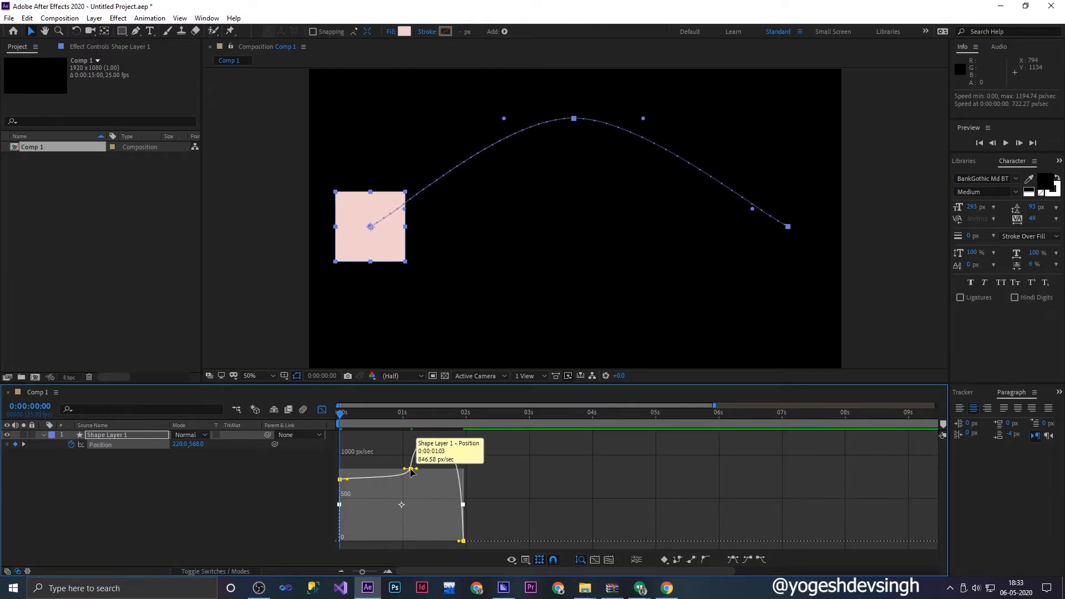
click(514, 482)
click(410, 469)
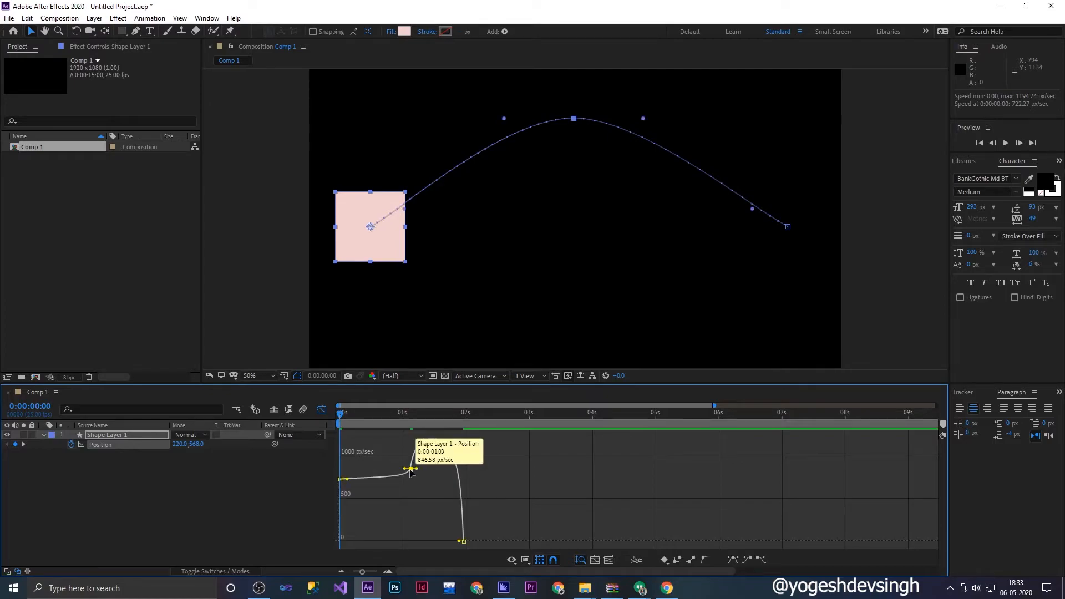
drag(405, 470, 405, 542)
drag(340, 524, 375, 542)
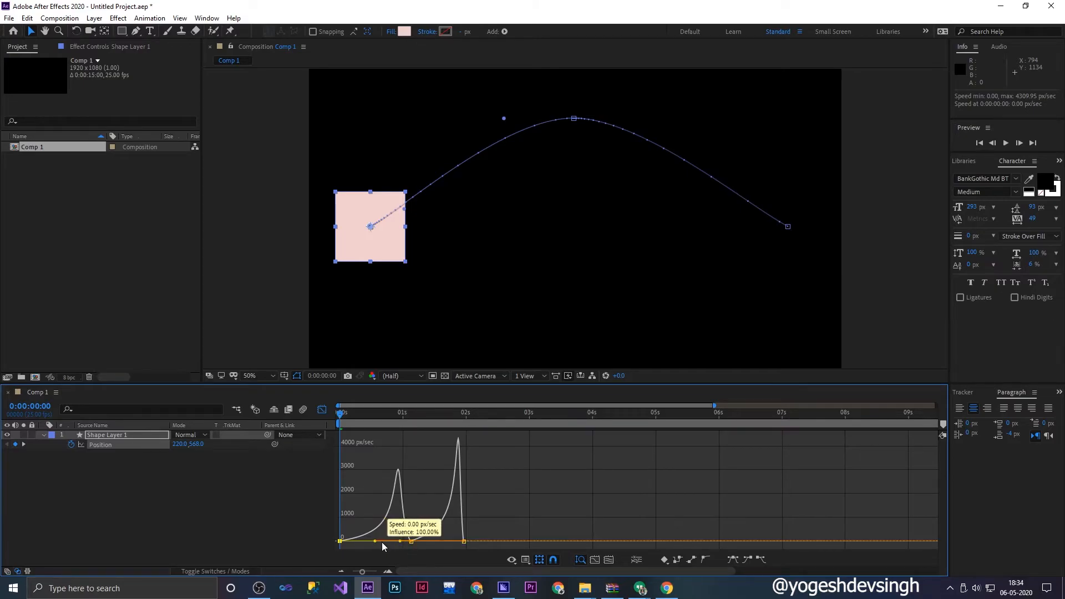
click(413, 542)
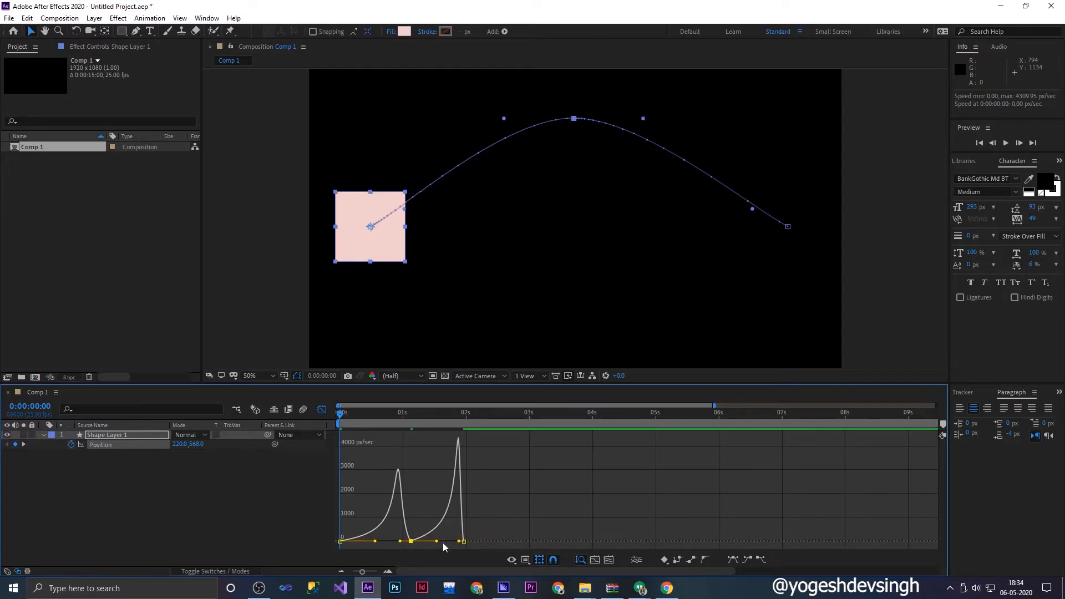
- Preview the square's motion twice from the start with the two-peak speed curve
key(space)
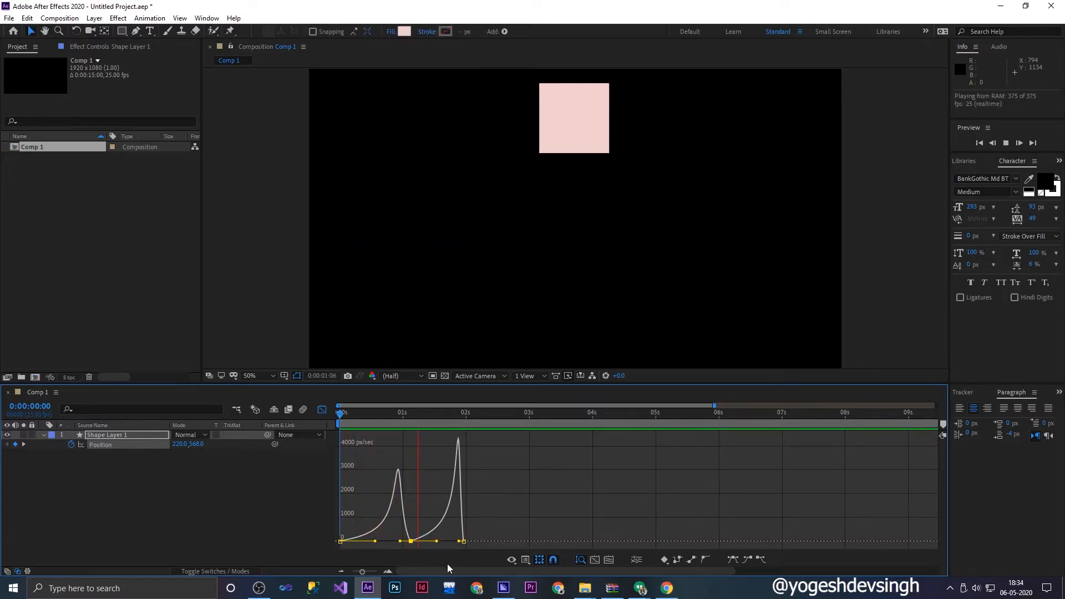
key(space)
key(Home)
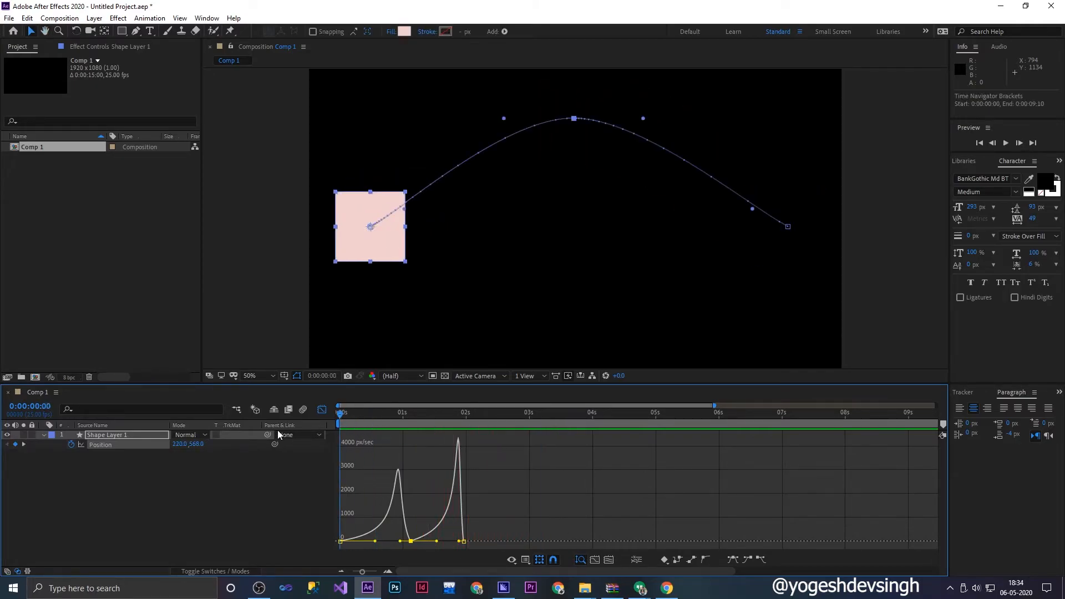
key(space)
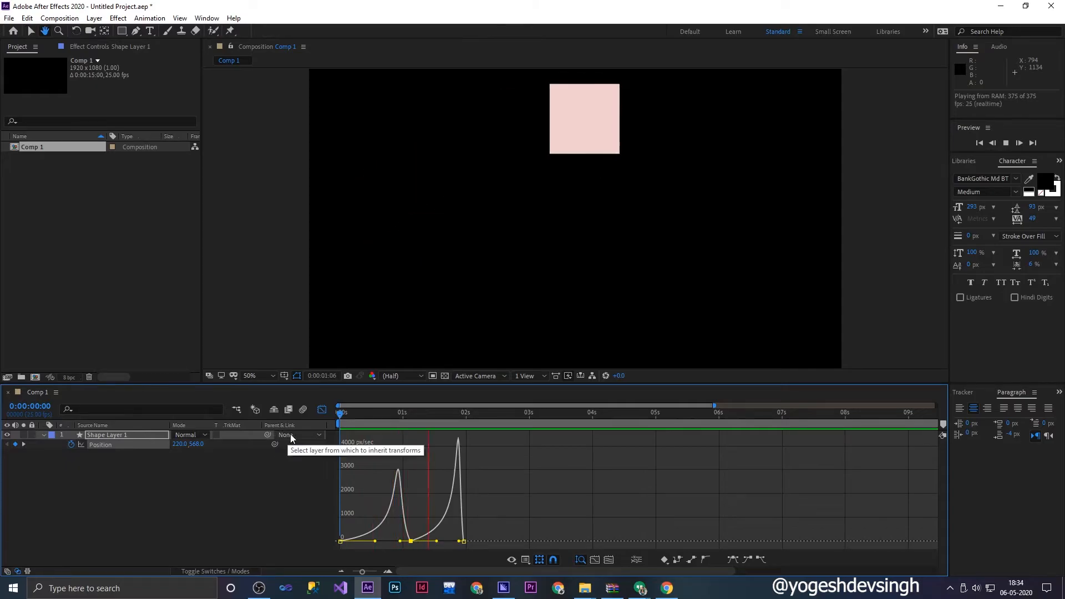
drag(483, 422, 402, 472)
- Try raising the middle keyframe's speed to about 1250 px/sec, preview the motion, and undo the change
drag(410, 541, 415, 513)
key(space)
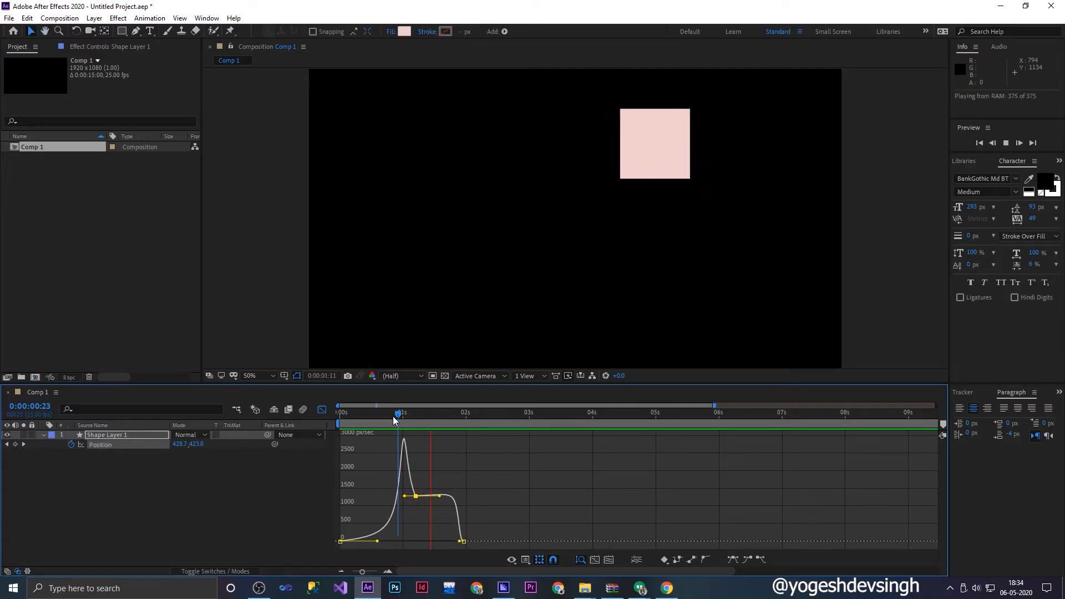
key(space)
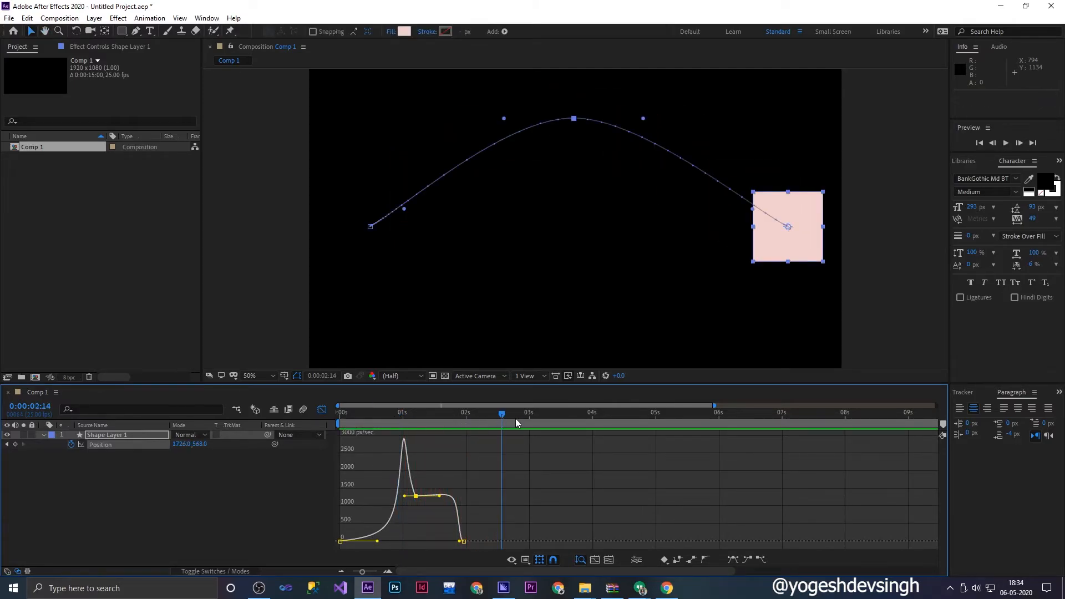
drag(502, 415, 306, 452)
key(ctrl+z)
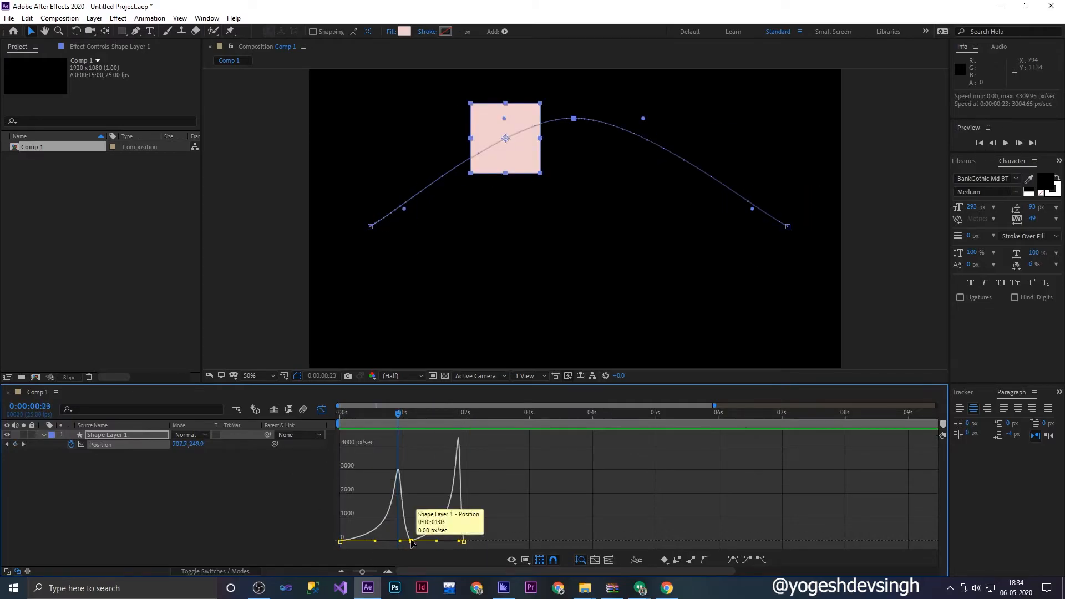
- Form a U-shaped speed curve with the middle keyframe at 0 px/sec near one second and the first at about 4462 px/sec
drag(398, 543, 355, 455)
drag(390, 546, 379, 549)
drag(355, 456, 344, 439)
- Steepen both ends of the U-shaped curve, raising the last keyframe's speed and the first keyframe's to about 8801 px/sec
drag(381, 541, 466, 515)
drag(344, 502, 341, 460)
drag(398, 413, 318, 427)
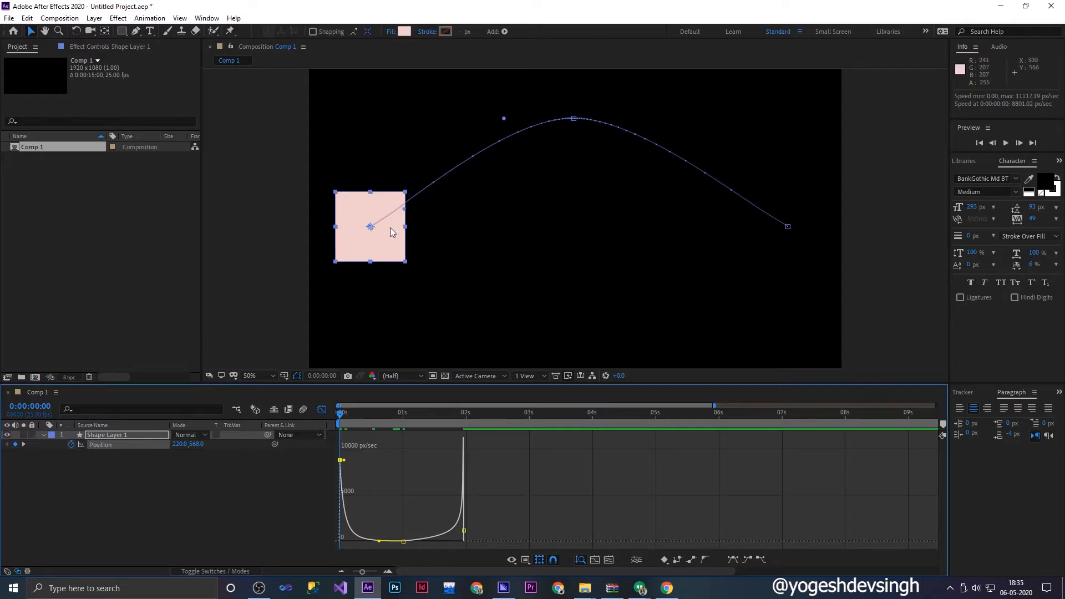
- Preview the square's motion twice from the timeline's start with the steeper U-shaped curve
key(space)
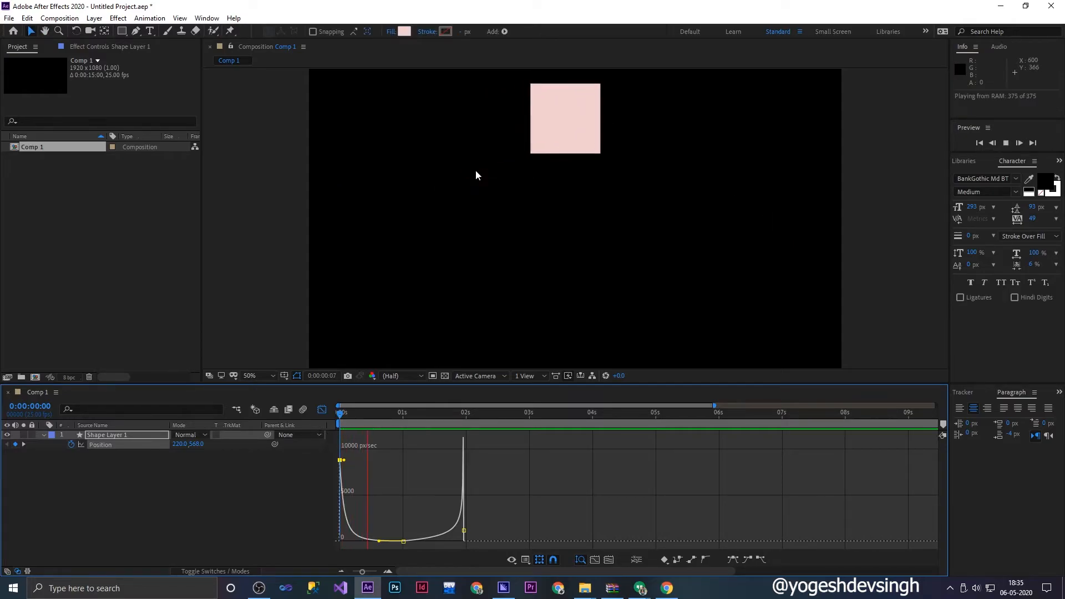
key(space)
drag(400, 413, 301, 432)
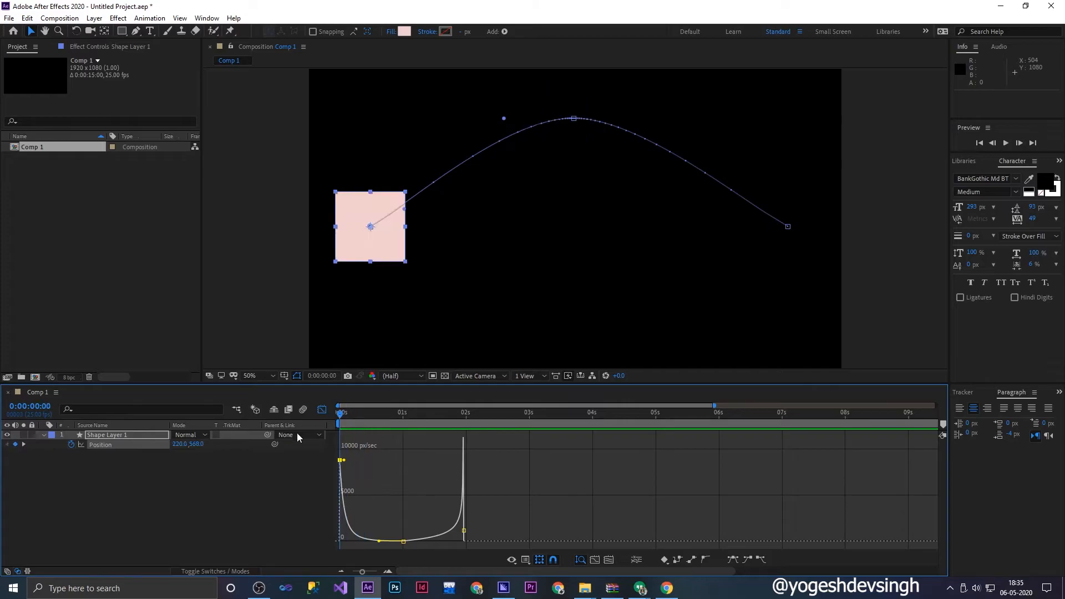
key(space)
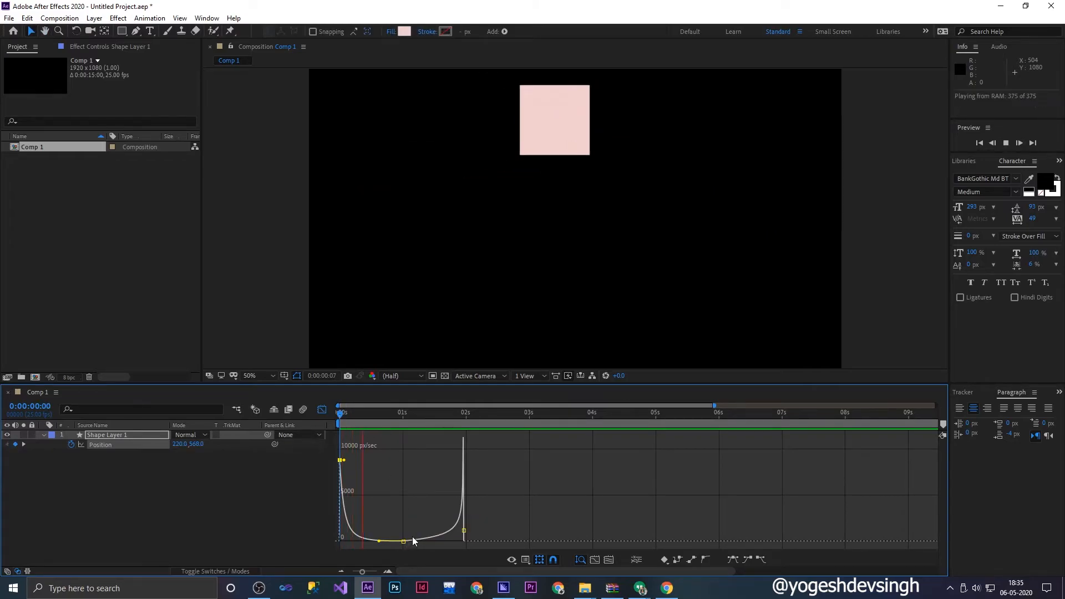
key(space)
- Replay the slow section around the middle keyframe, repositioning the playhead near one second between previews
drag(399, 414, 365, 415)
key(space)
key(space)
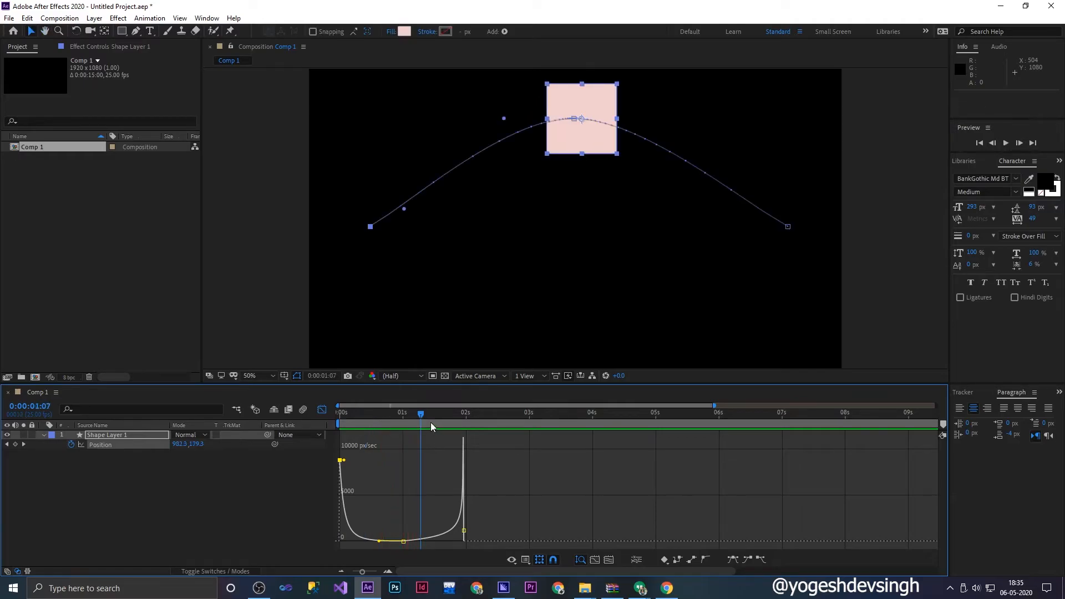
mouse_move(445, 535)
key(space)
key(space)
click(410, 423)
key(space)
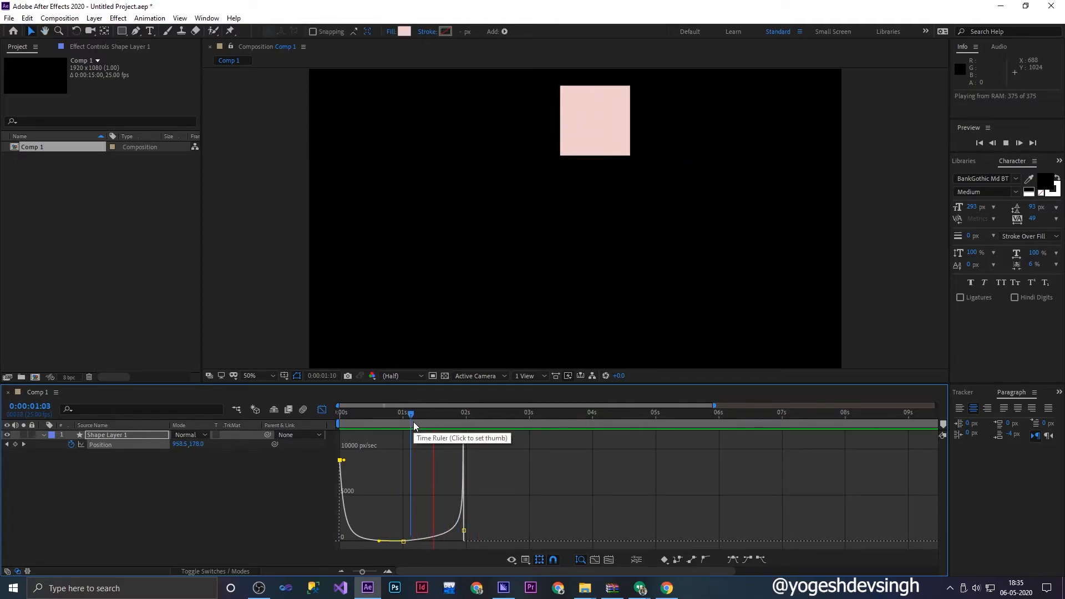
key(space)
- Return to the timeline's start and replay the full motion twice to review its fast, slow, fast timing
drag(481, 416, 409, 410)
key(Home)
key(space)
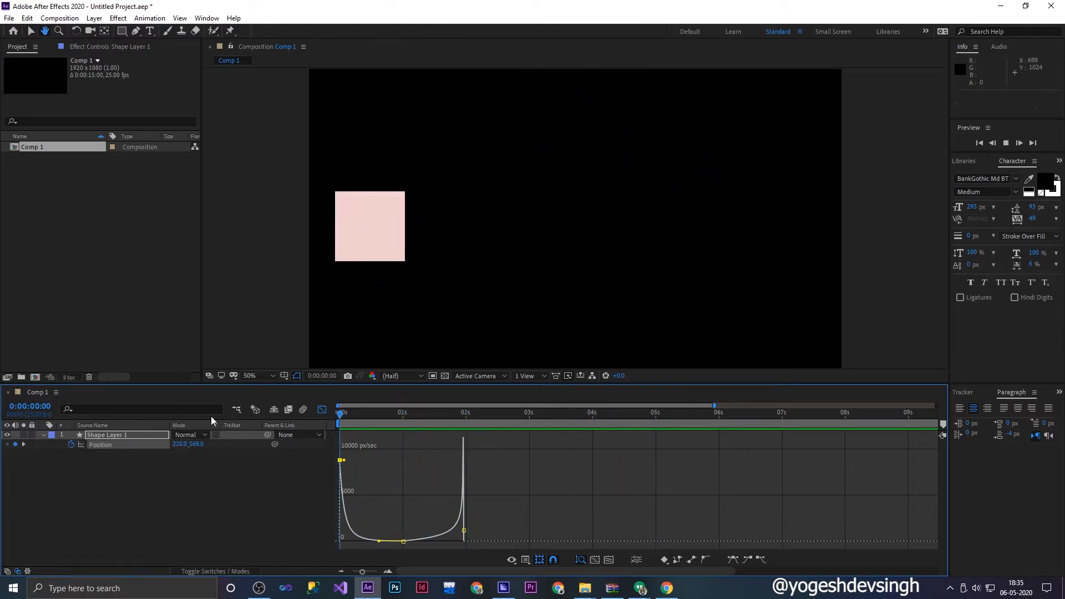
key(space)
drag(491, 414, 231, 436)
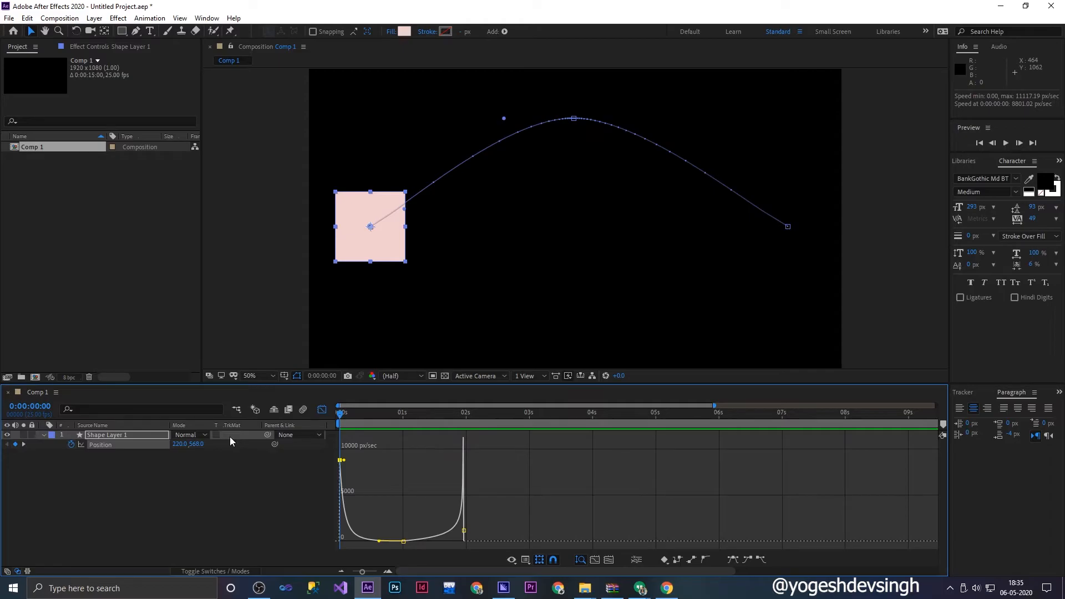
key(space)
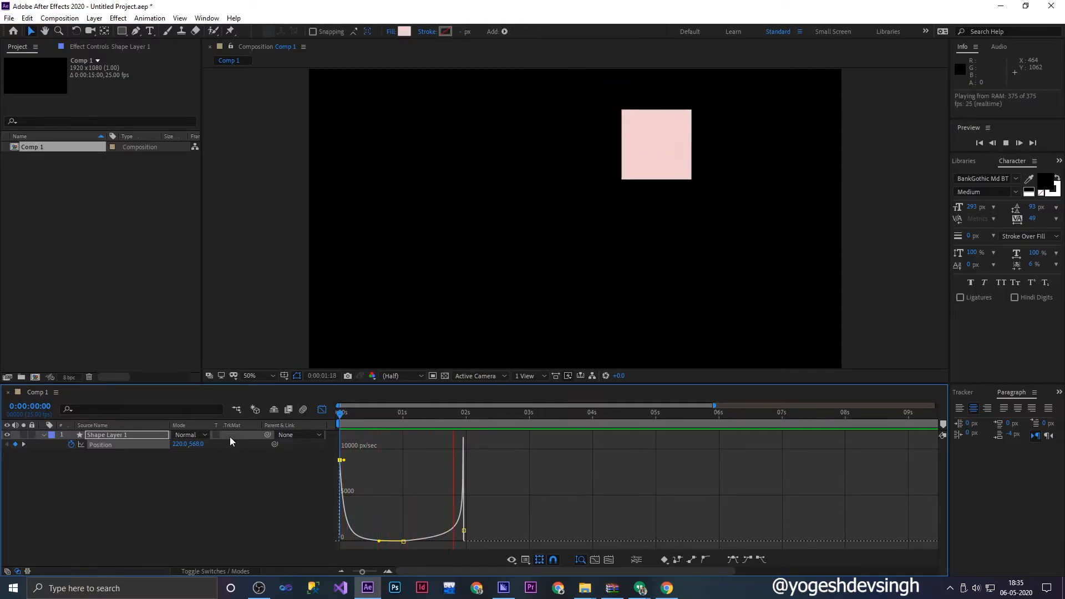
key(space)
- Undo the last two speed curve changes and select all three Position keyframes in the graph
key(ctrl+z)
key(ctrl+z)
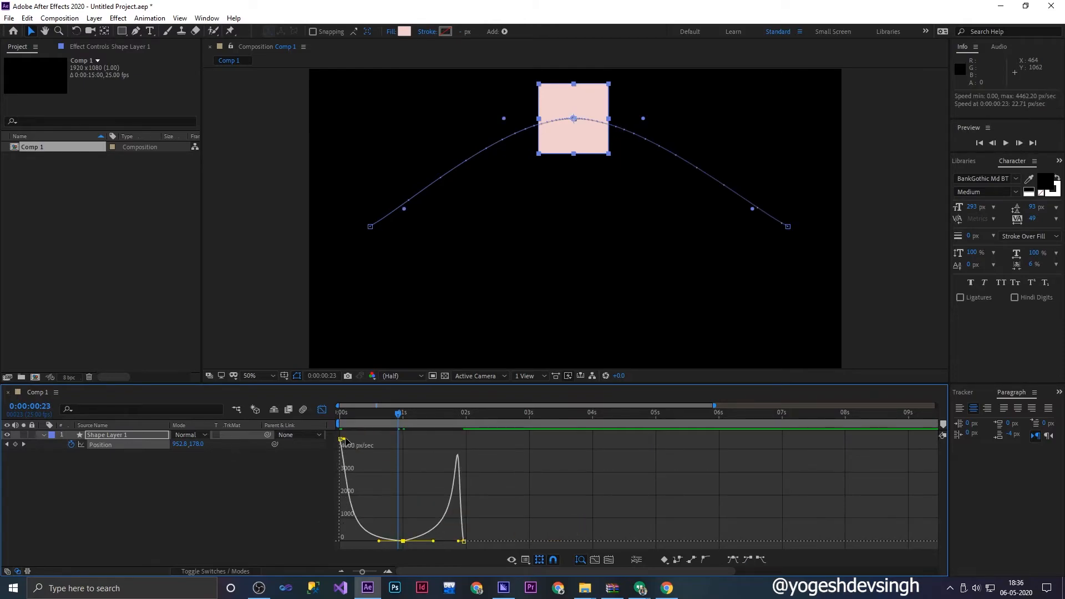
drag(480, 435, 300, 494)
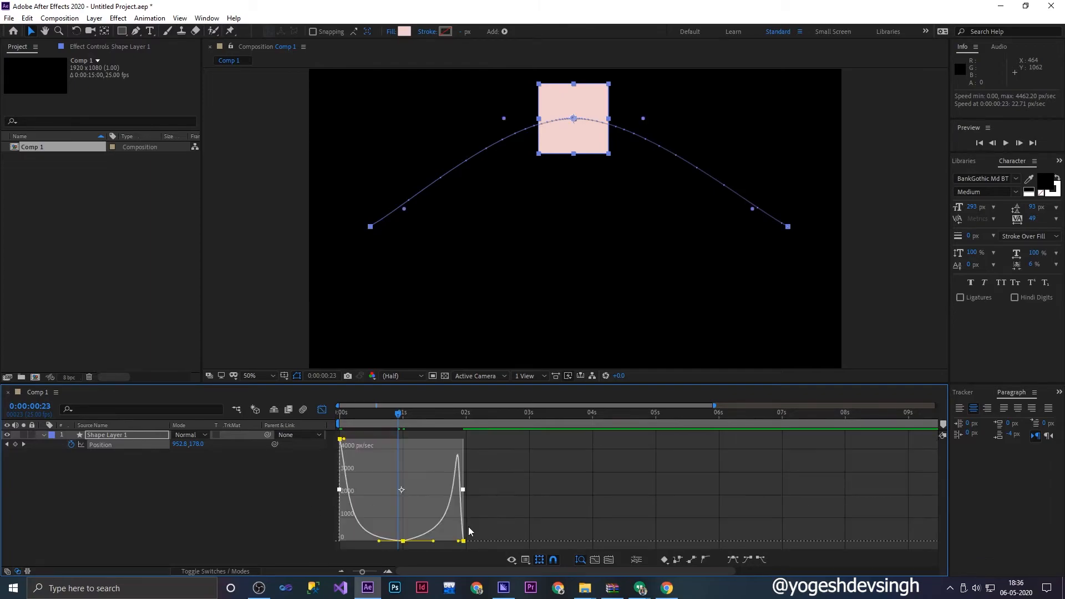
- Convert the three selected Position keyframes to Linear and set their temporal interpolation to Auto Bezier
click(691, 559)
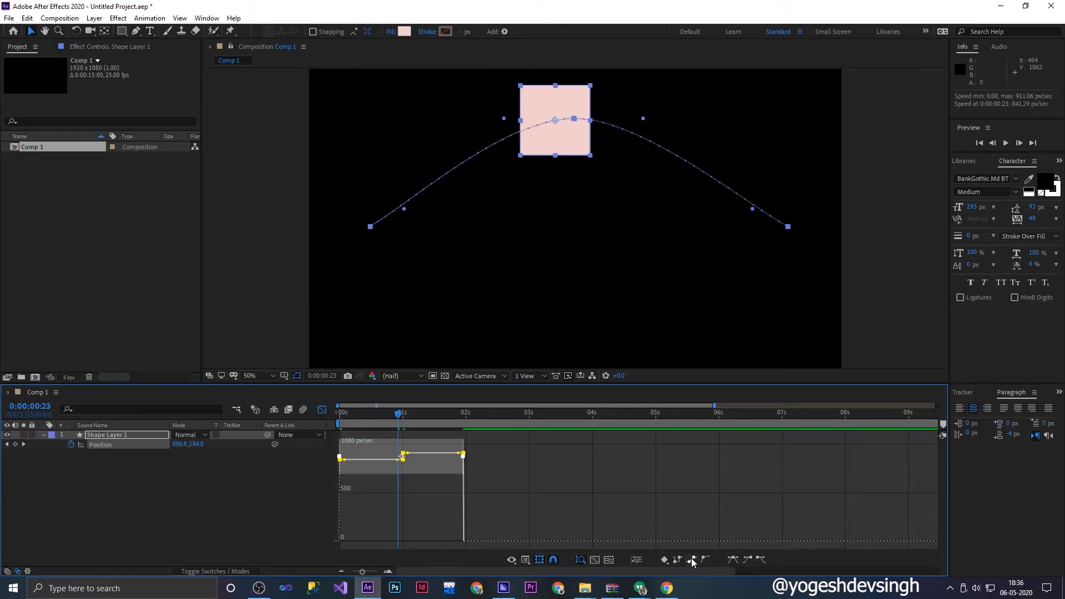
right_click(404, 454)
click(453, 409)
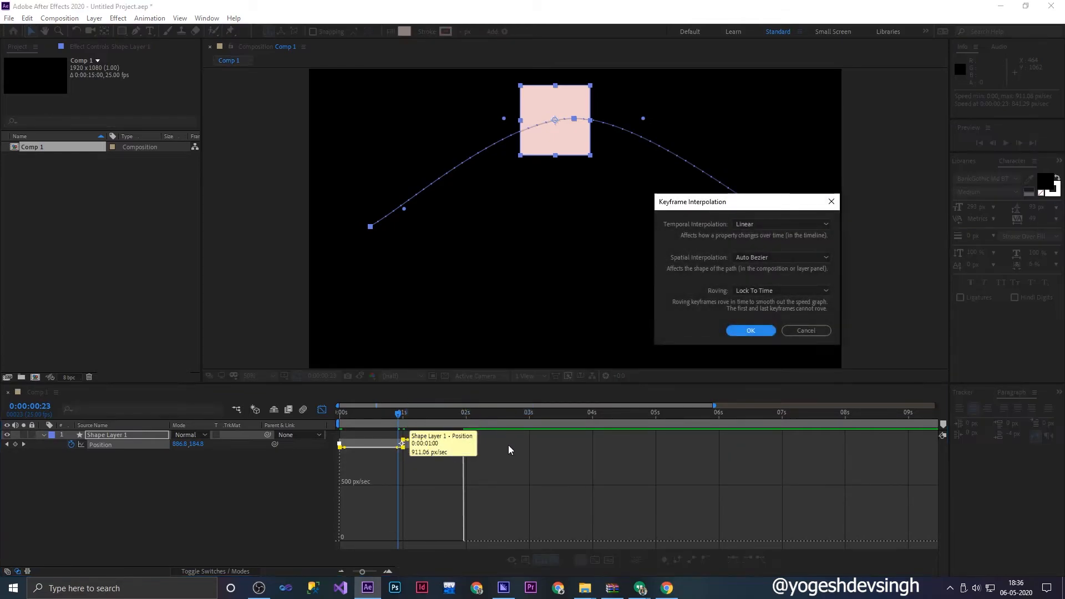
click(781, 222)
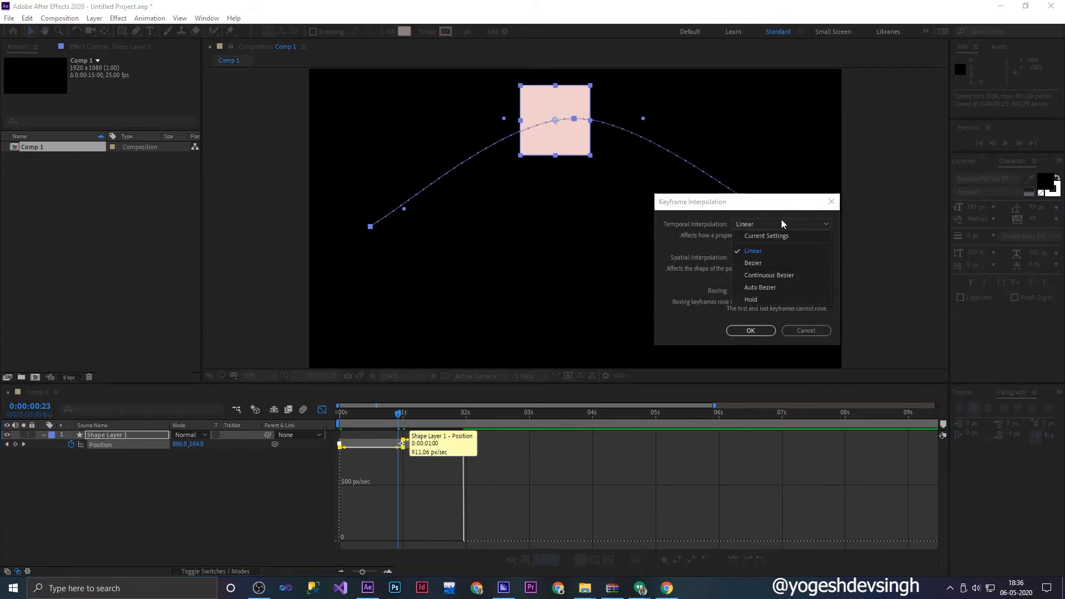
click(776, 287)
click(765, 331)
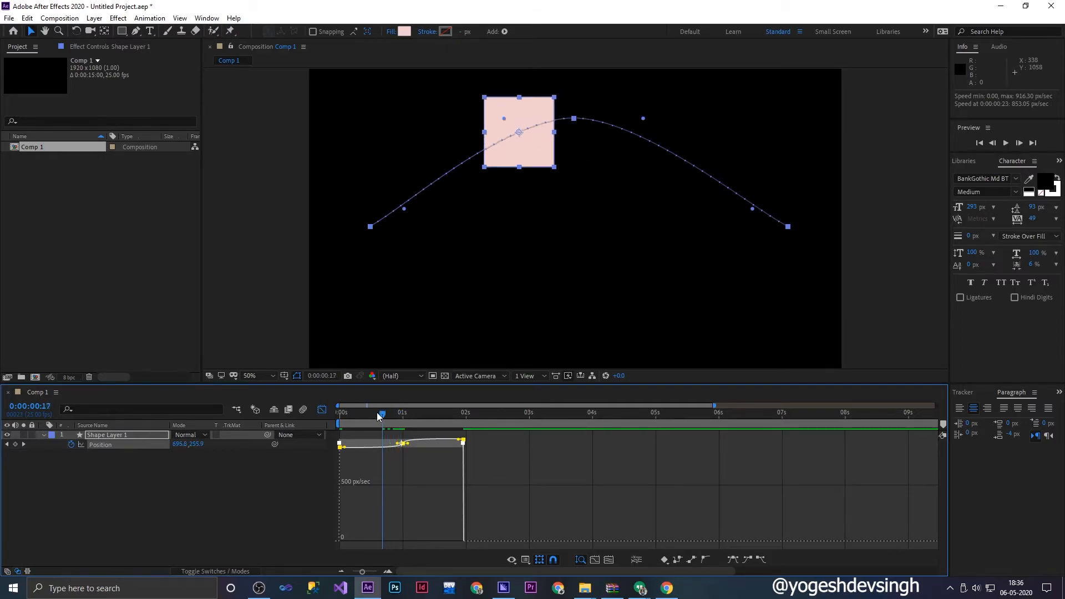
- Preview the square's motion twice from the timeline's start with the Auto Bezier timing and return to the first frame
key(space)
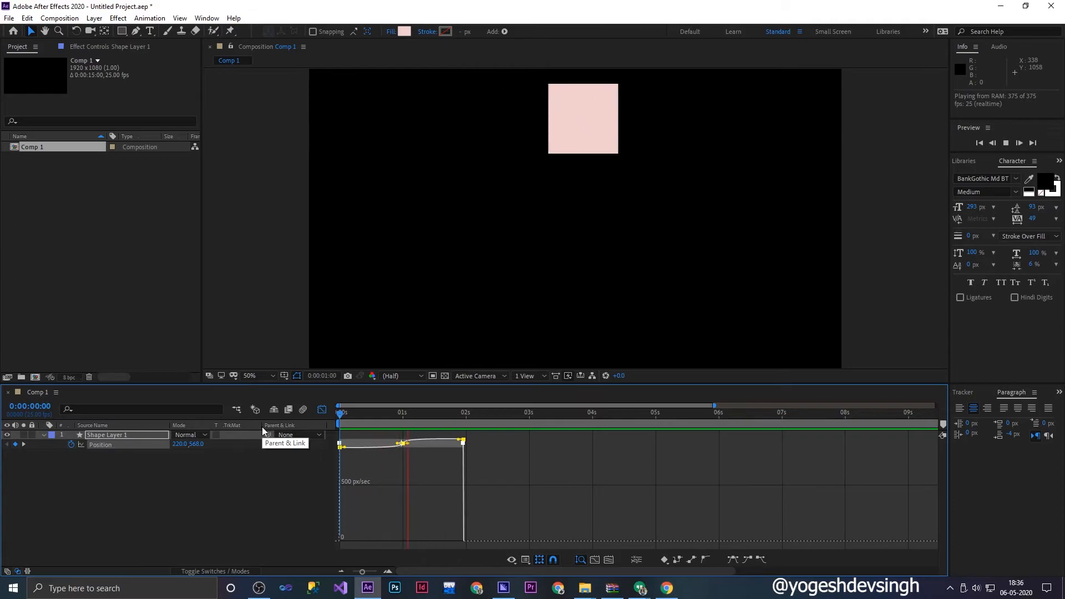
key(space)
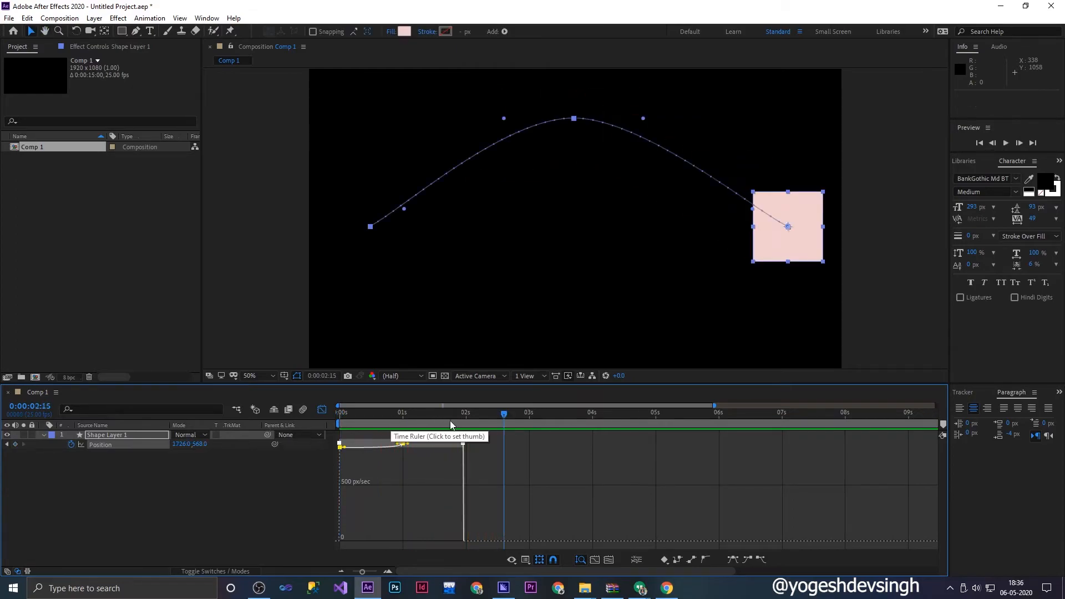
key(Home)
key(space)
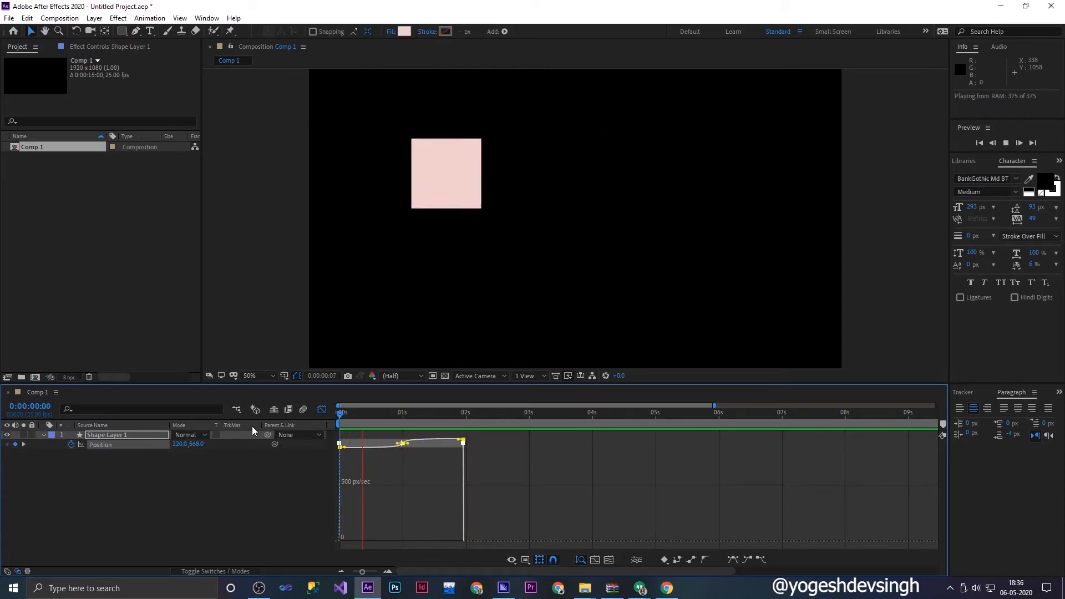
key(space)
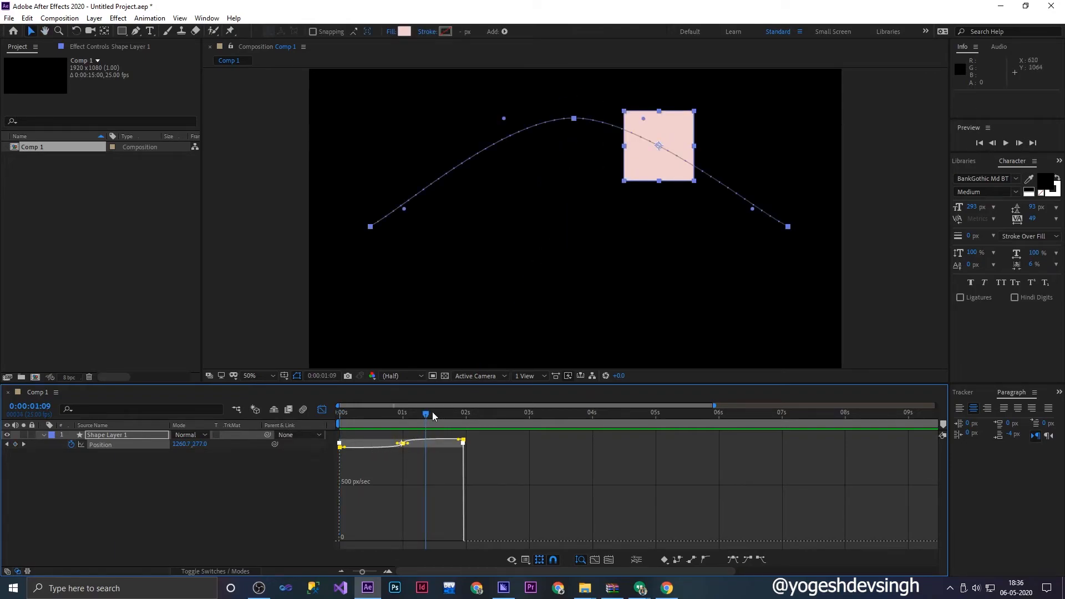
key(Home)
key(/)
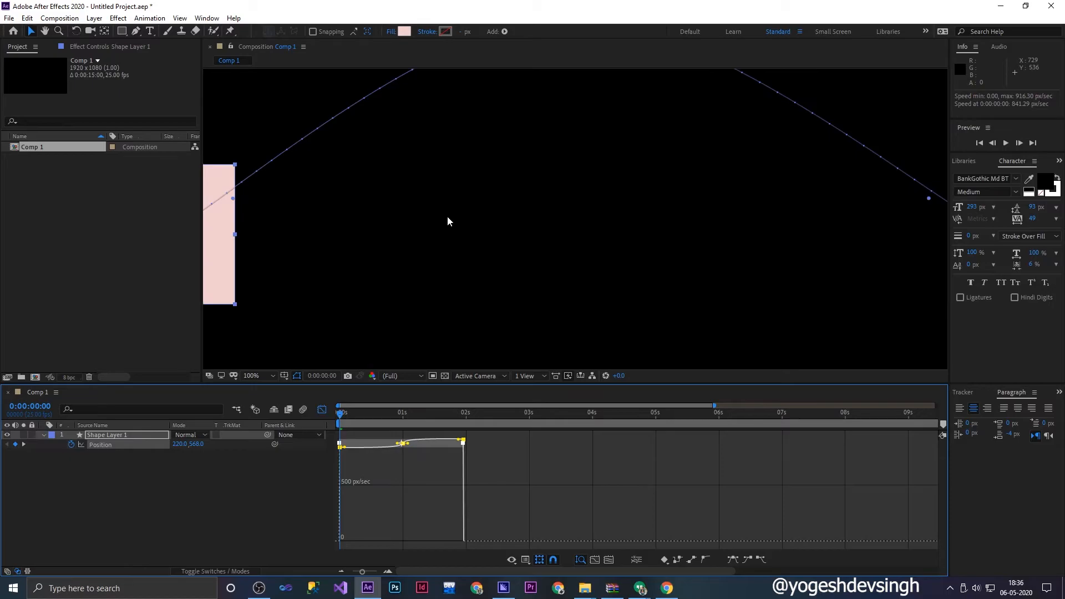
key(comma)
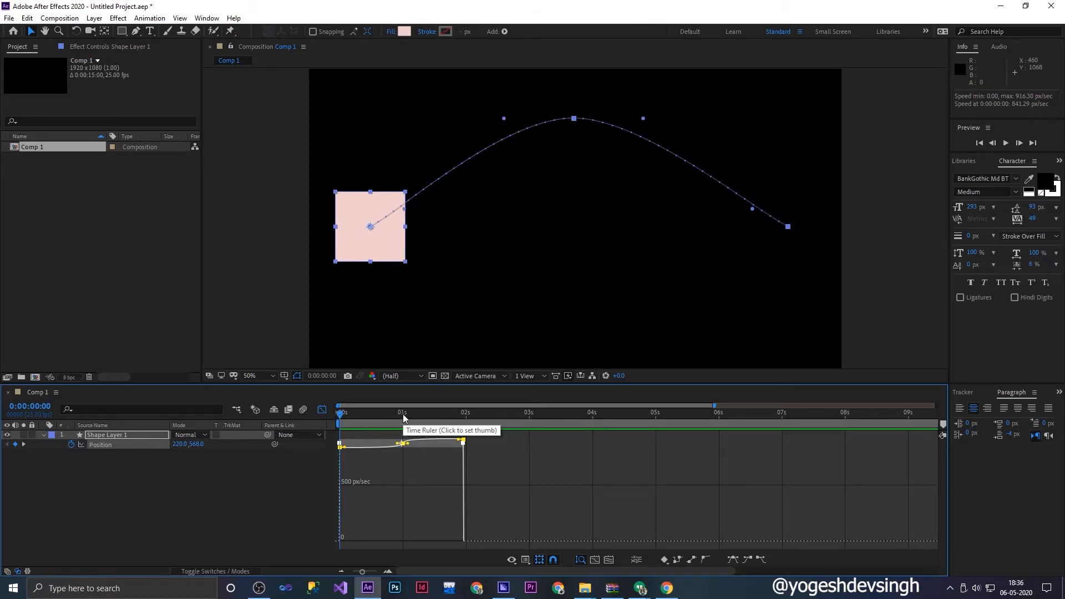
- Check the frame rate in the composition's settings and close them without changing anything
click(74, 19)
click(89, 47)
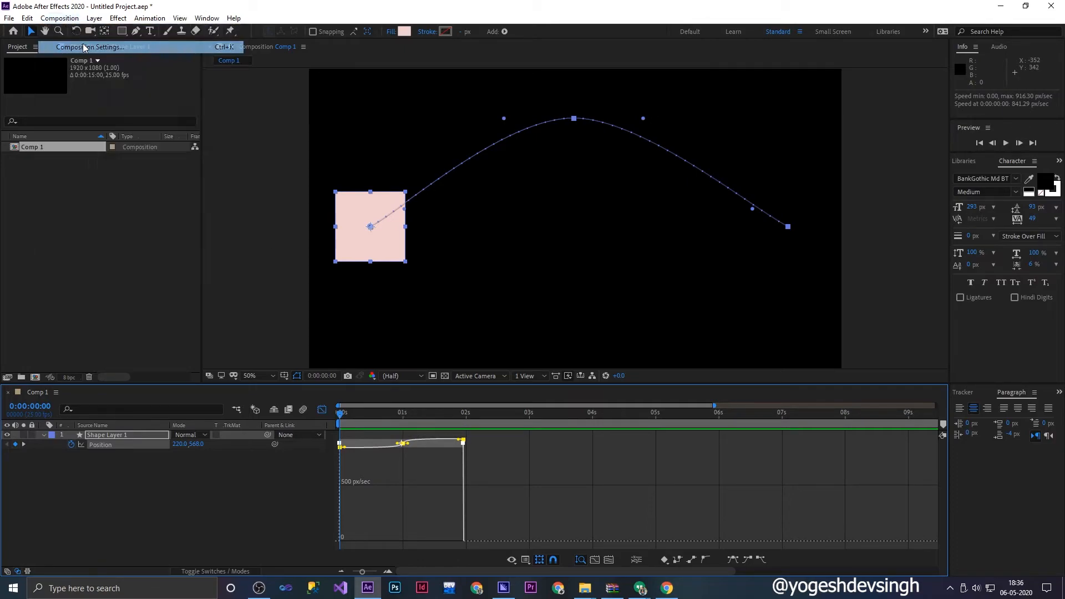
click(481, 225)
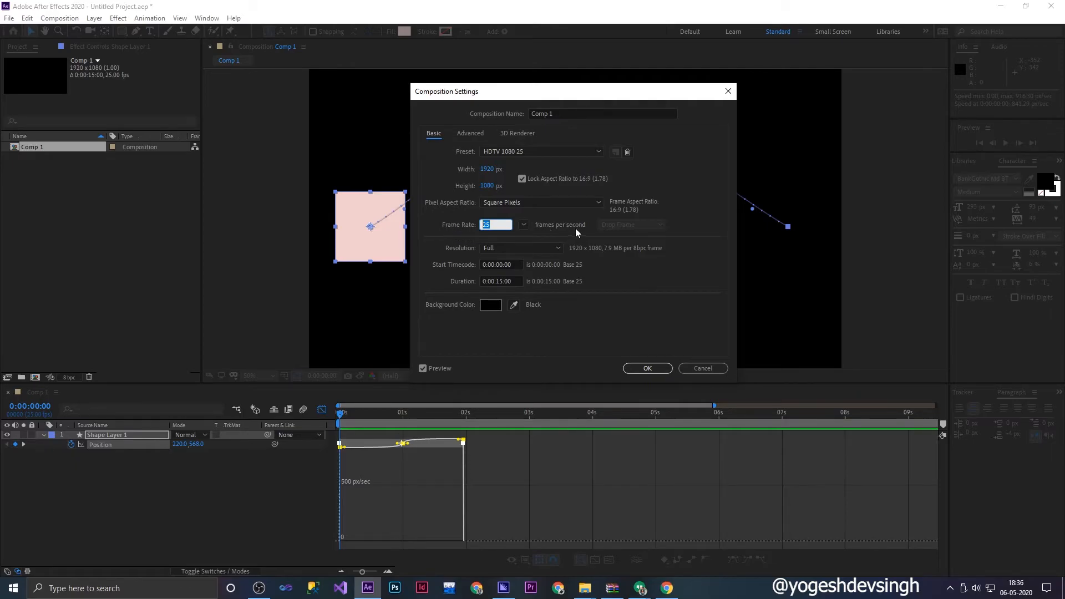
click(699, 368)
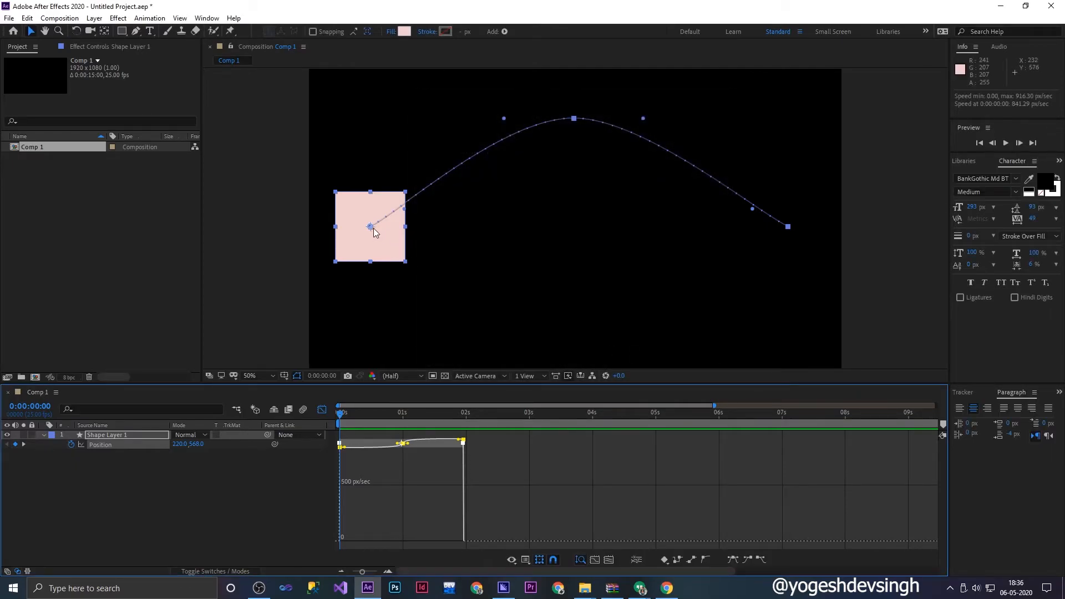
- Inspect the path's keyframes in the composition, moving the playhead to one second, back to the start and to frame 15
click(456, 229)
click(370, 230)
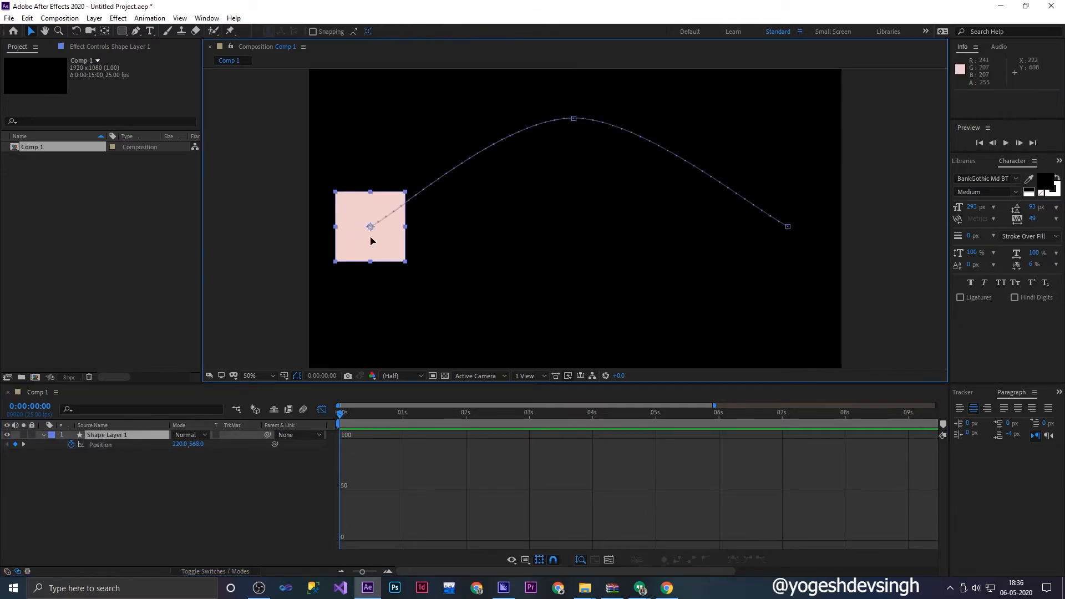
click(574, 119)
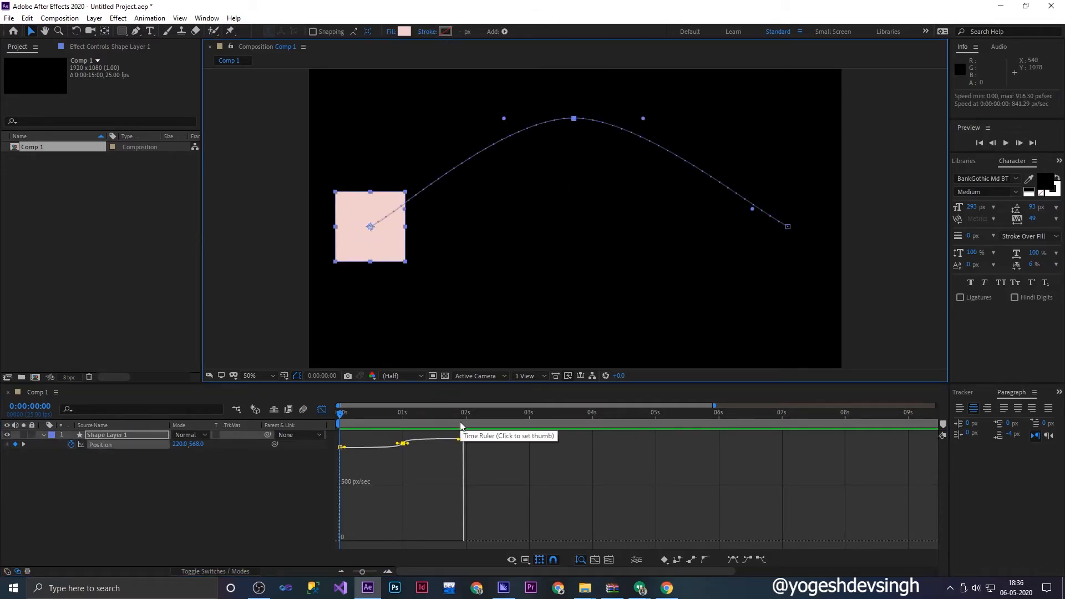
drag(456, 417, 403, 417)
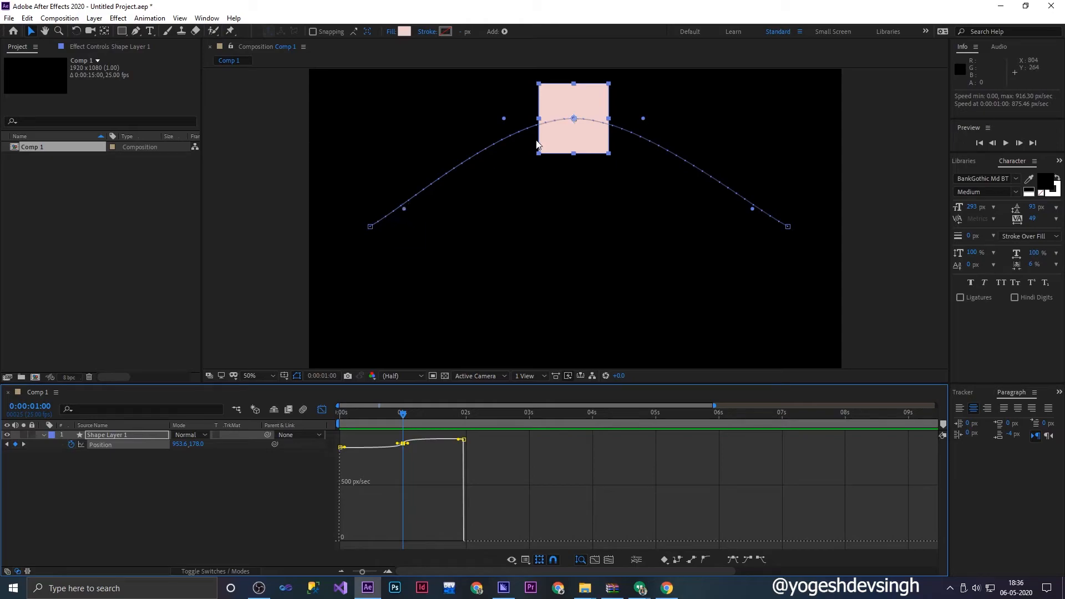
click(378, 222)
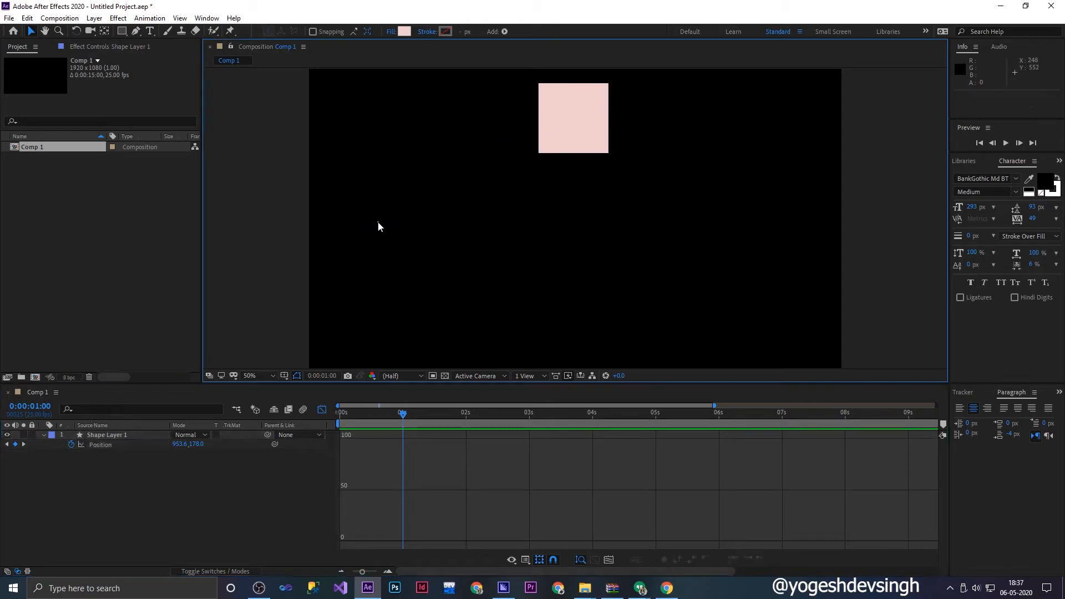
drag(402, 413, 328, 423)
click(243, 434)
click(148, 436)
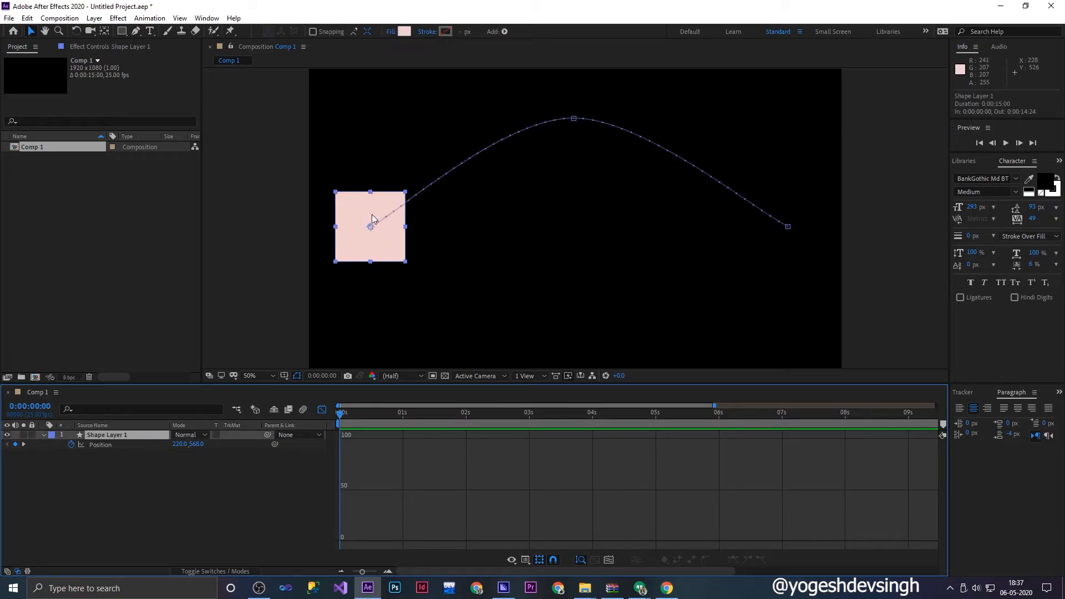
drag(339, 413, 369, 420)
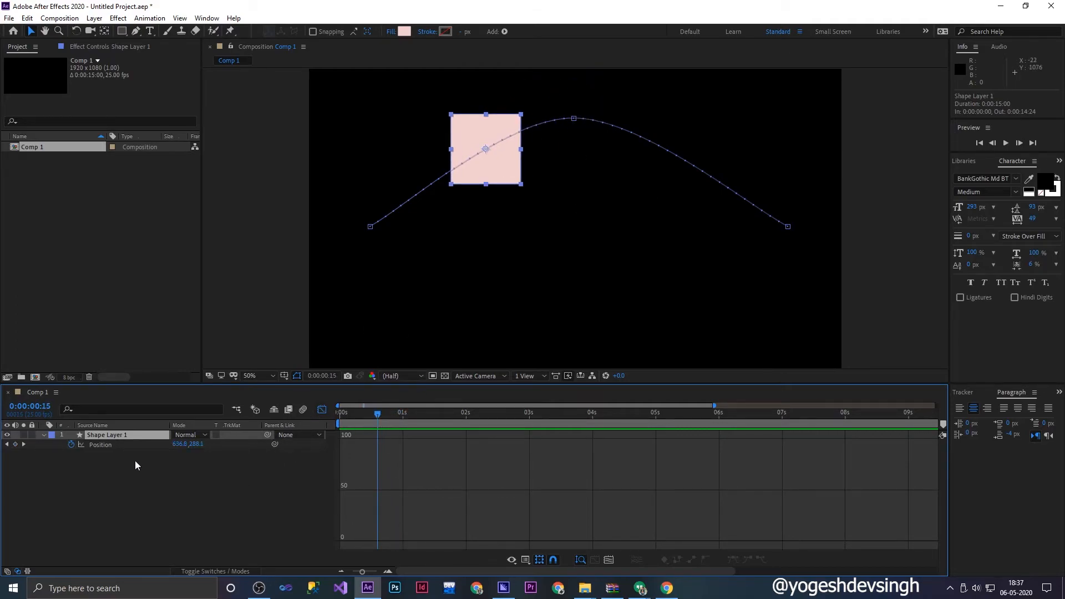
- Reshape the Position speed graph's first second into a steep acceleration, with zero speed at the first keyframe and a long outgoing handle
click(101, 445)
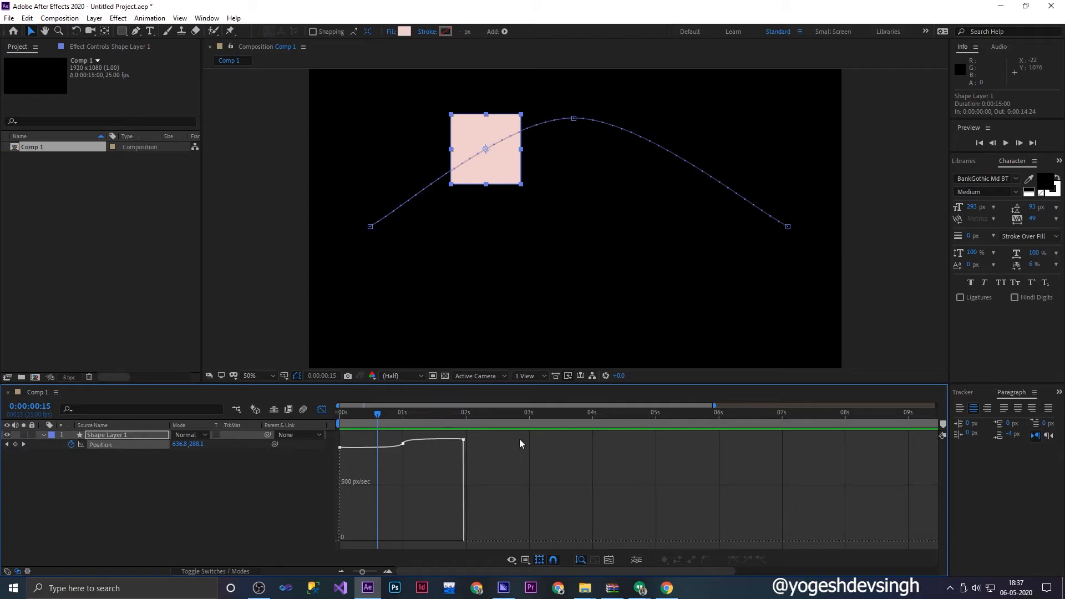
drag(415, 430, 342, 505)
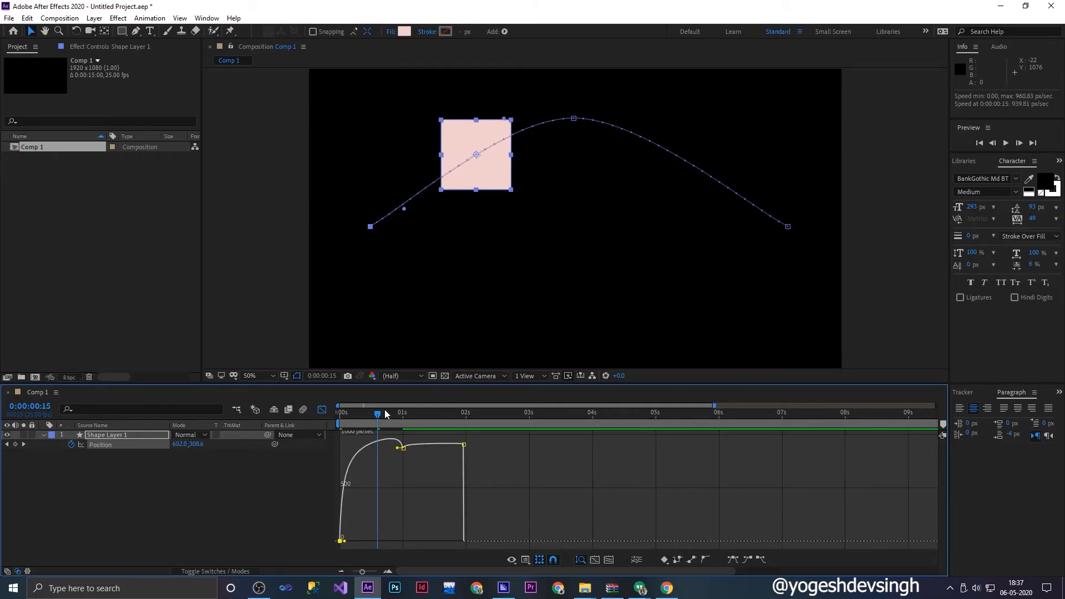
drag(344, 542, 390, 536)
drag(378, 419, 360, 422)
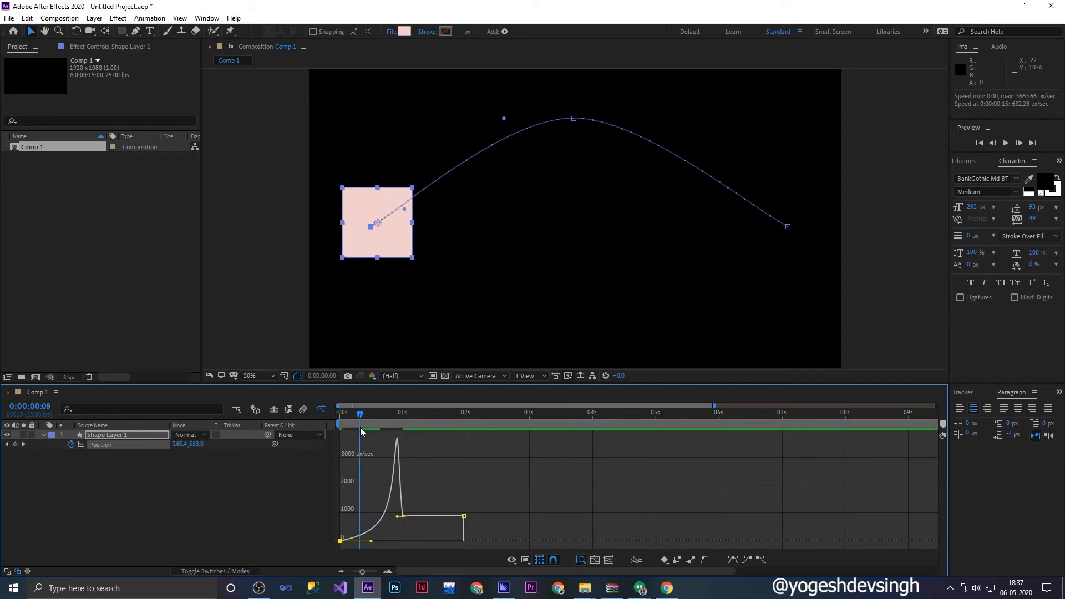
drag(399, 517, 388, 542)
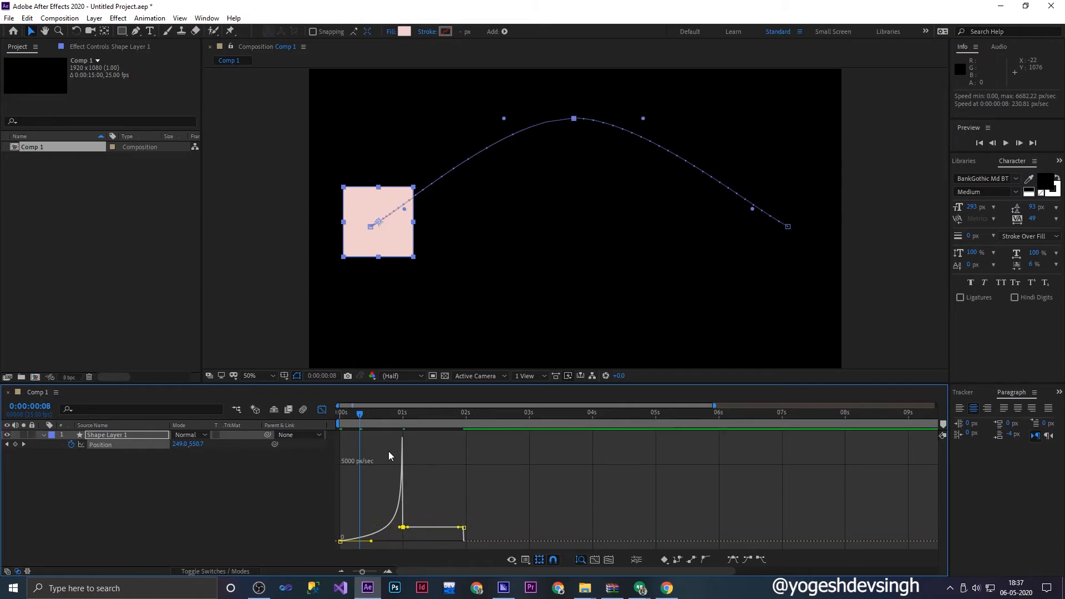
- Preview the motion from the start with the accelerating first half and move the playhead to frame 12
key(Home)
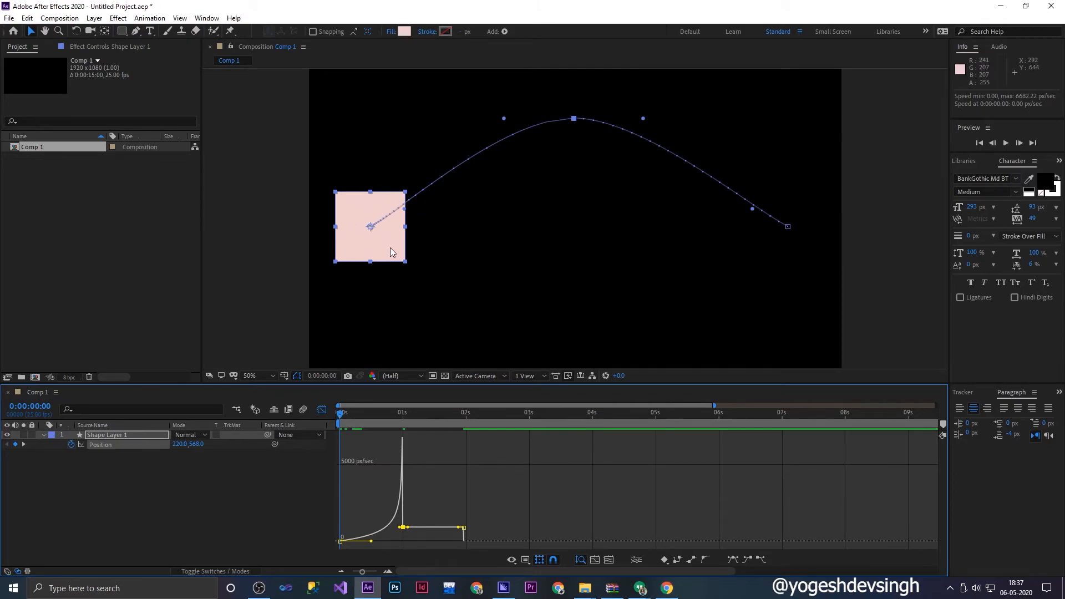
key(space)
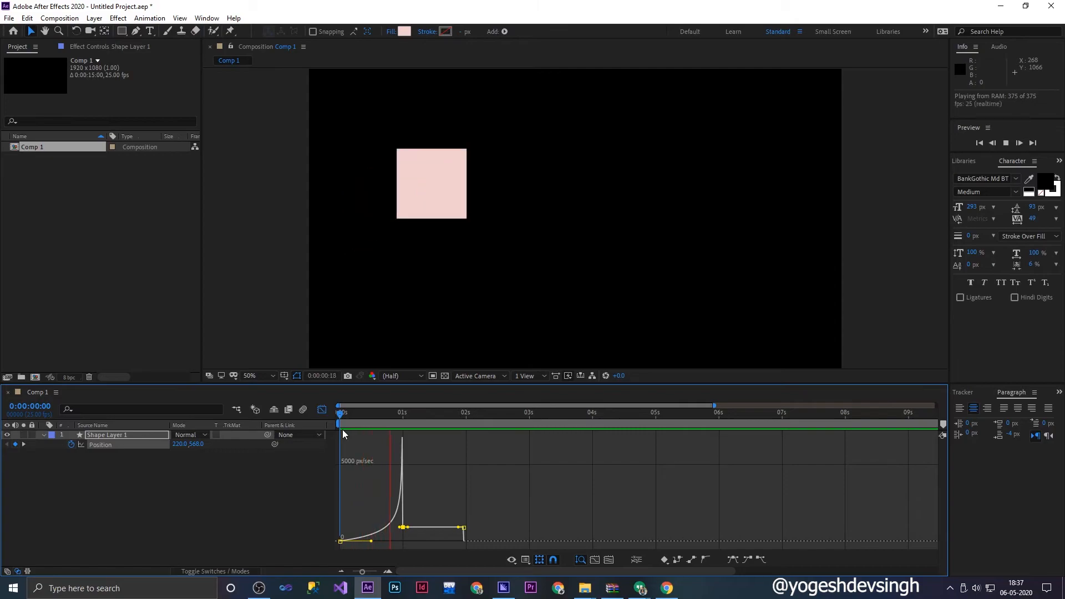
click(409, 413)
click(371, 424)
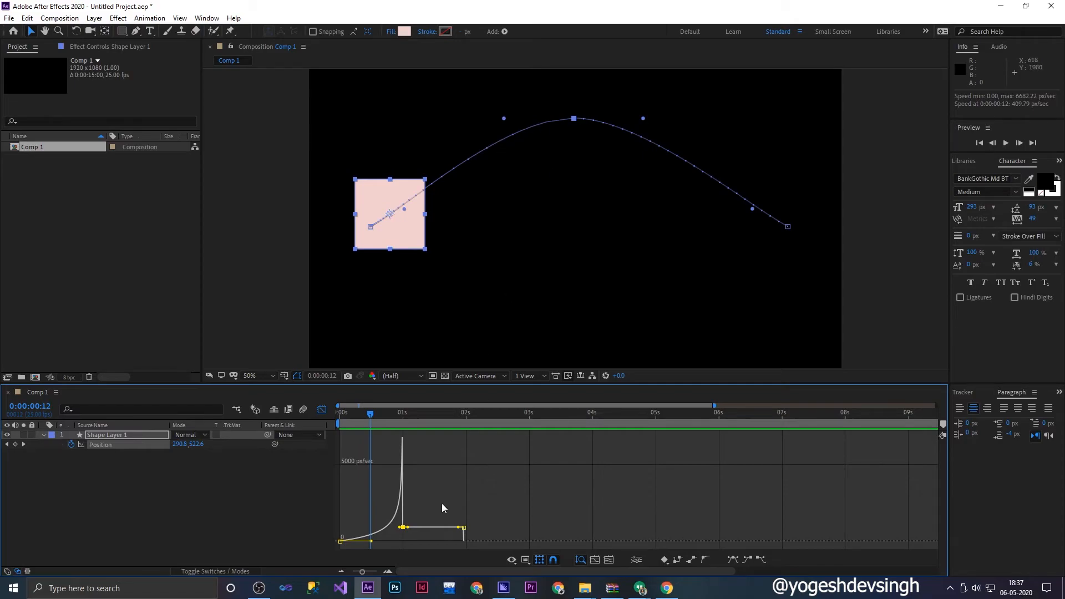
- Reshape the second half of the speed graph, raising the last keyframe's speed, dropping the middle keyframe to zero and lengthening its outgoing handle
click(464, 527)
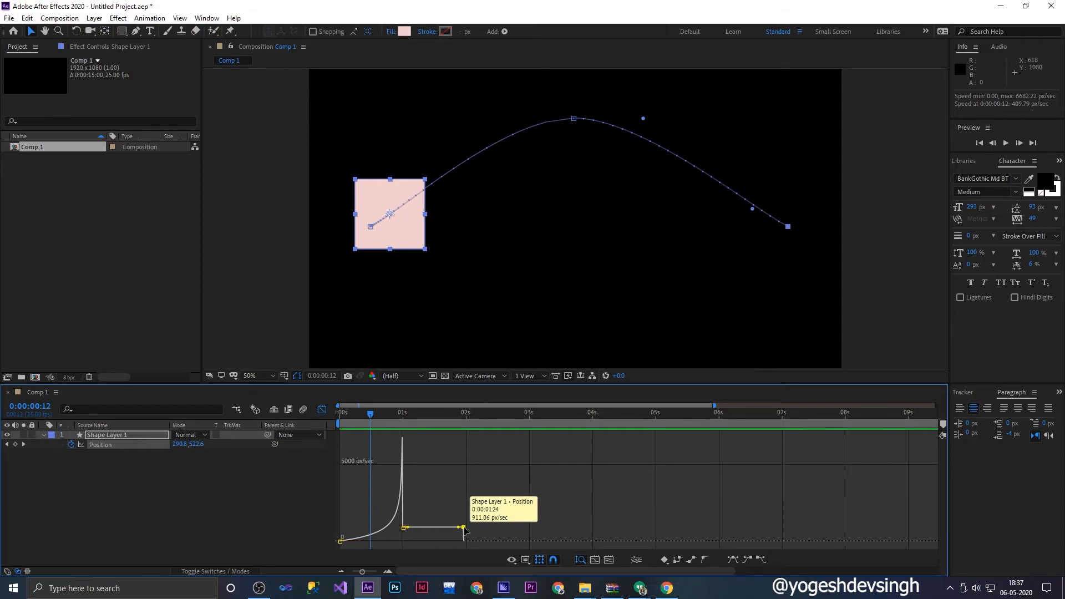
drag(464, 528, 462, 443)
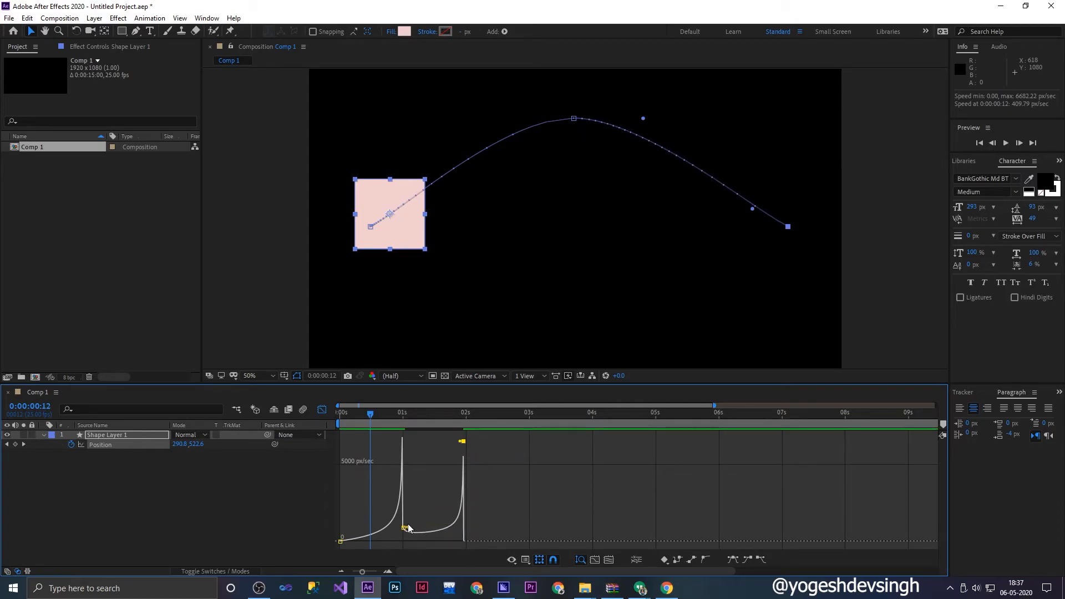
drag(408, 529, 437, 547)
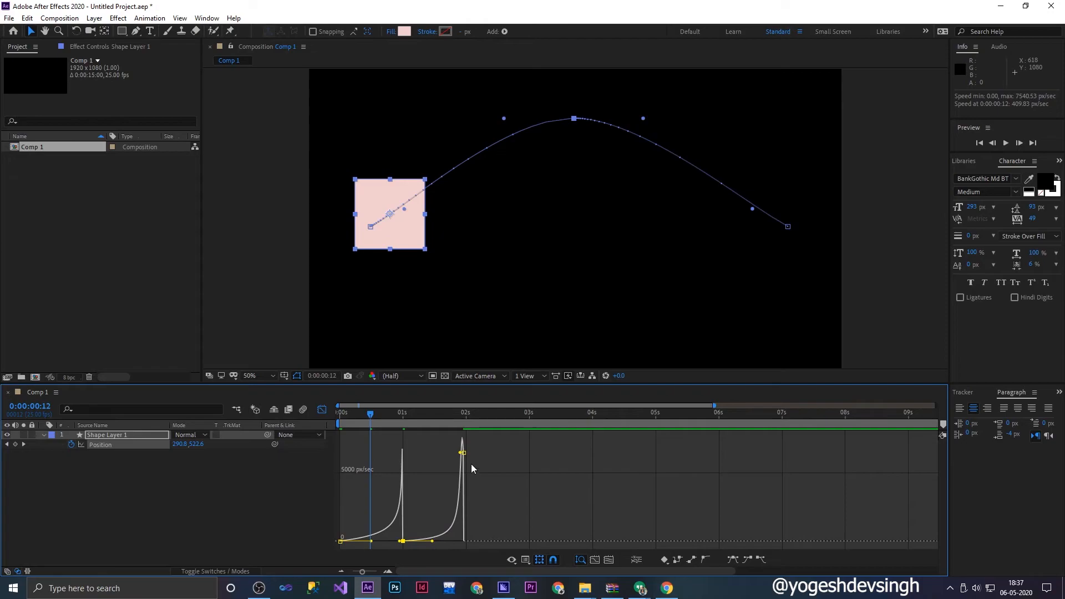
mouse_move(462, 453)
mouse_down()
mouse_move(467, 462)
mouse_move(469, 435)
mouse_move(464, 447)
mouse_up()
drag(433, 542, 433, 544)
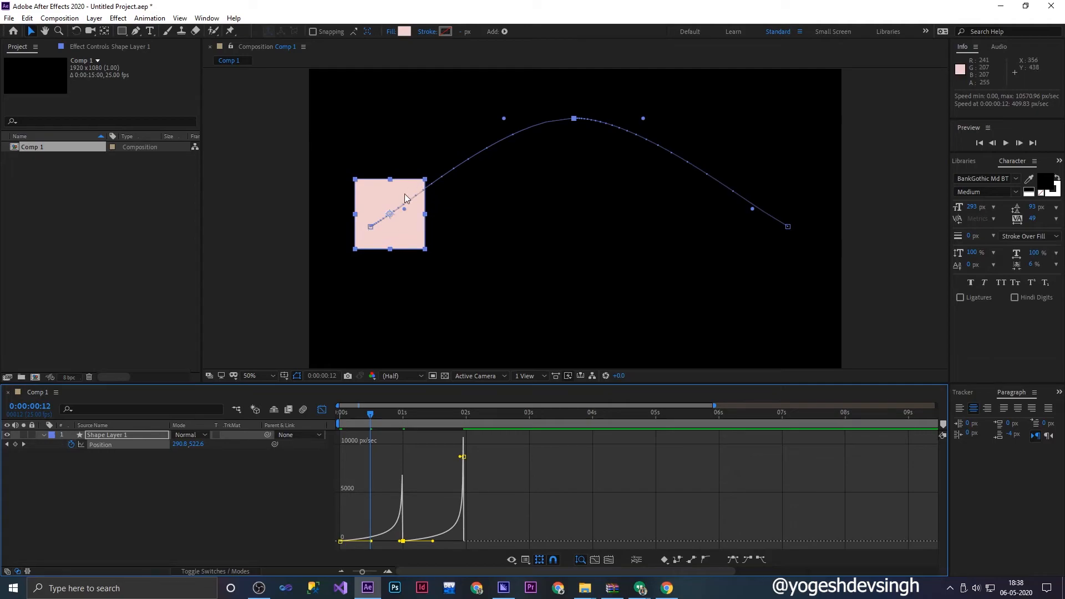
drag(371, 409, 407, 440)
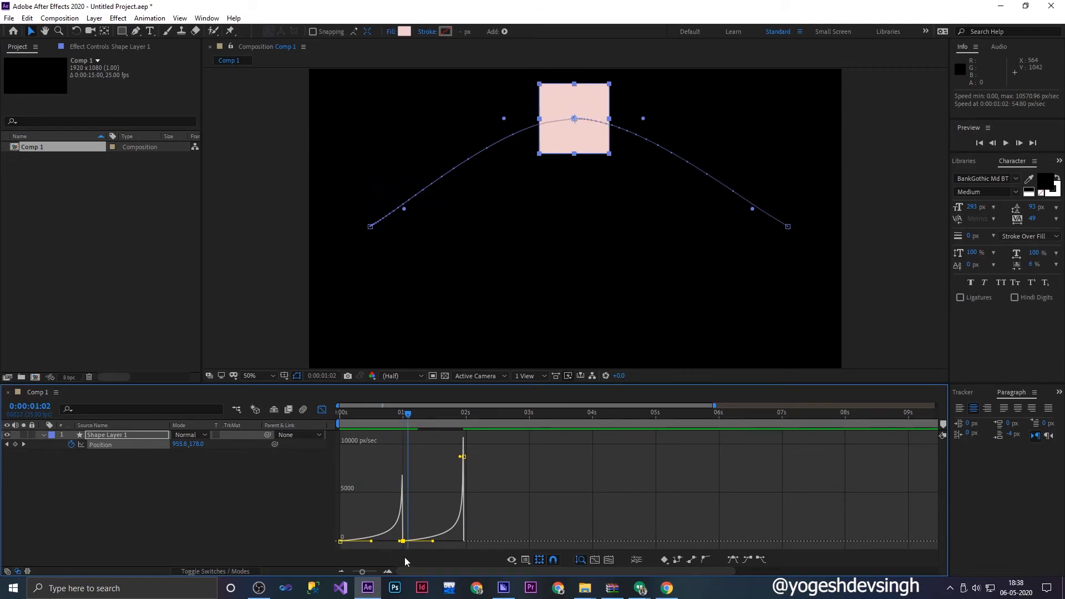
drag(432, 541, 440, 542)
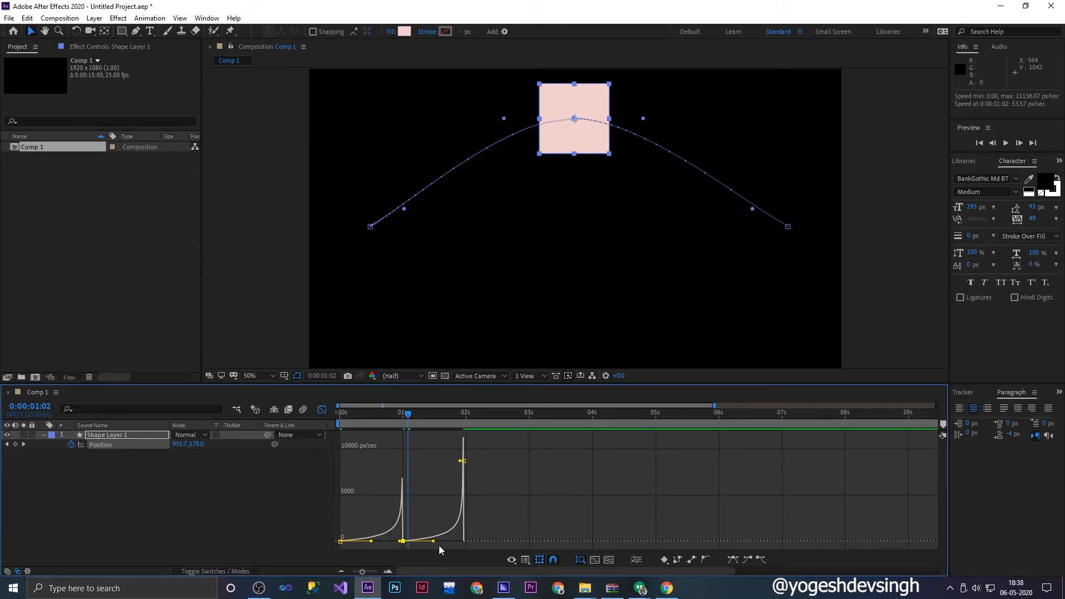
- Scrub to 0:00:01:21, return to the timeline's start and preview the motion with both acceleration curves
drag(408, 419, 456, 420)
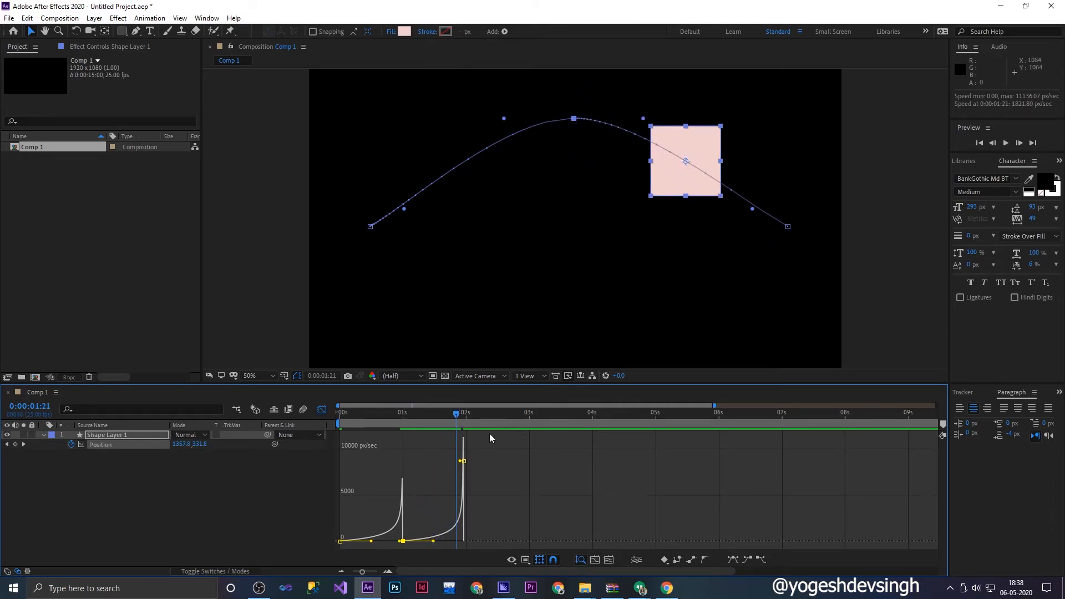
drag(459, 415, 301, 457)
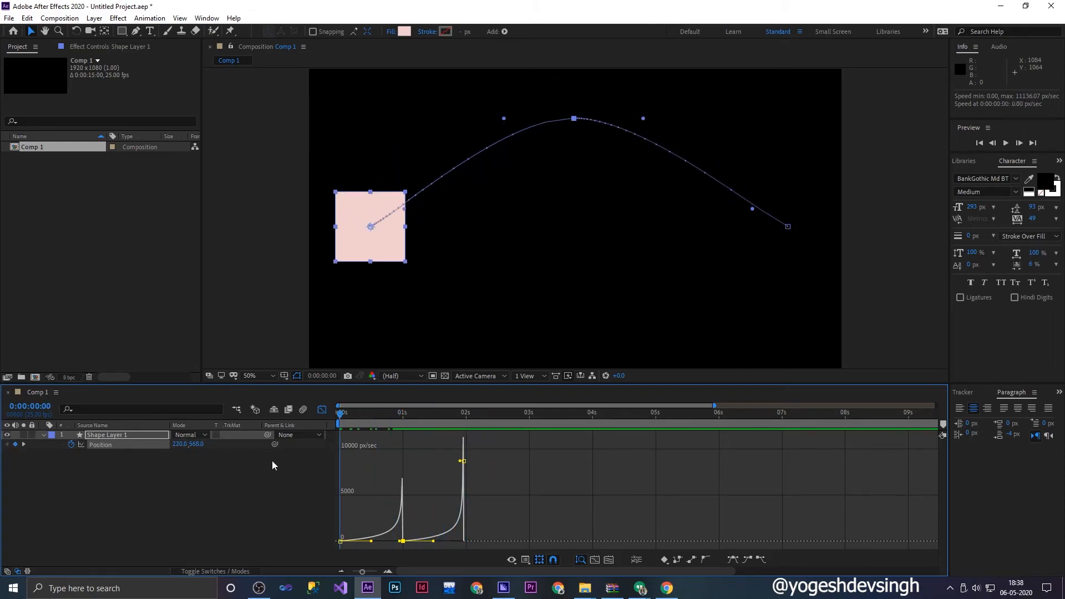
key(space)
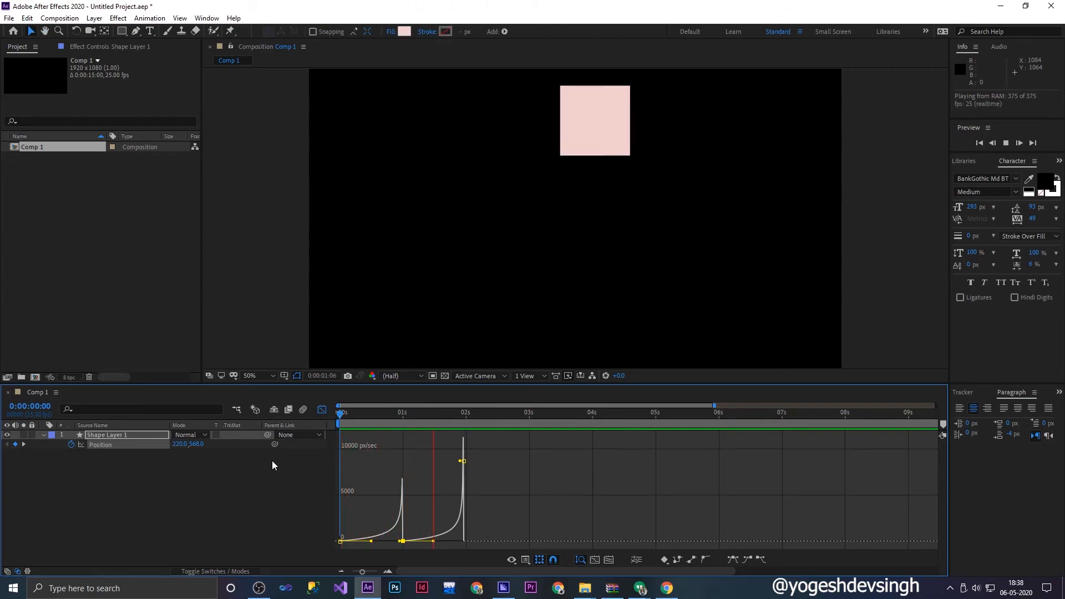
- Stop the preview at the timeline's start and reshape both halves of the Position speed graph into steep decelerations, from high speed to zero
key(space)
key(Home)
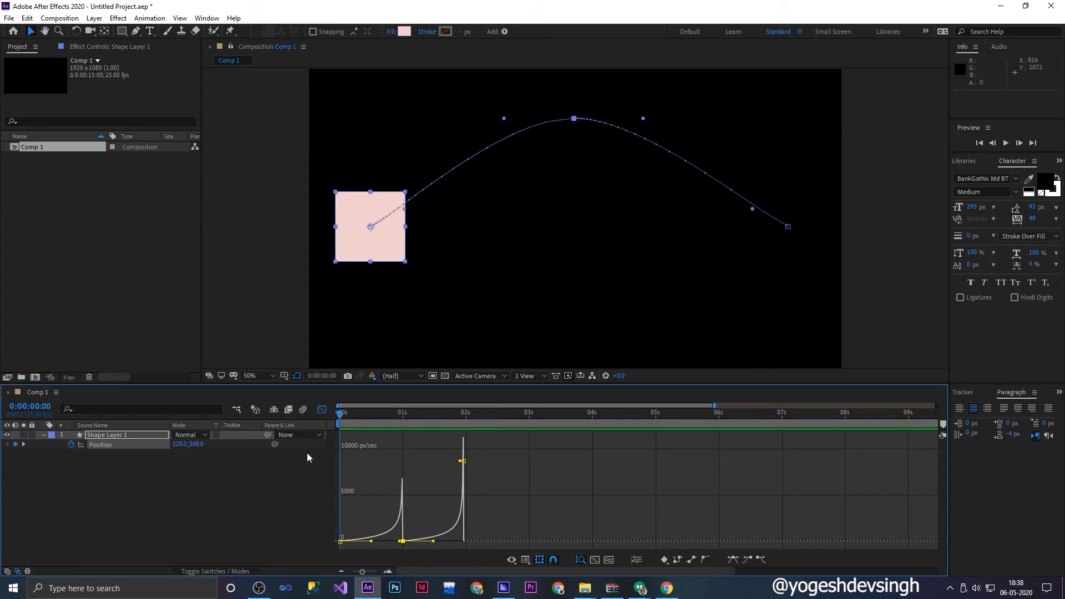
drag(371, 542, 364, 484)
drag(403, 542, 459, 445)
click(464, 538)
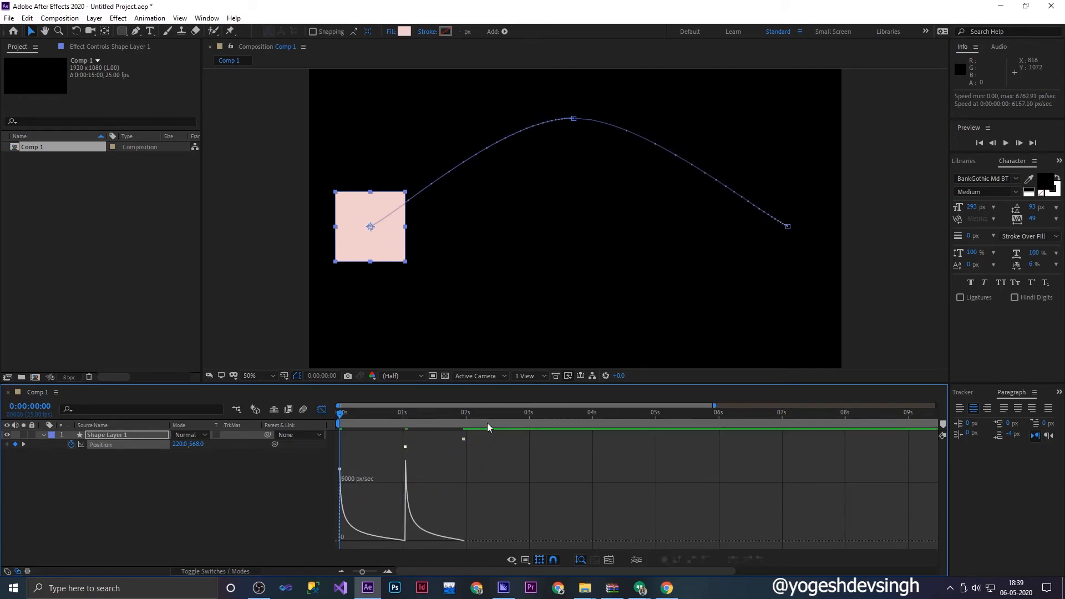
- Select all three Position keyframes in the speed graph and convert them to Linear
drag(469, 504, 474, 544)
drag(486, 436, 396, 528)
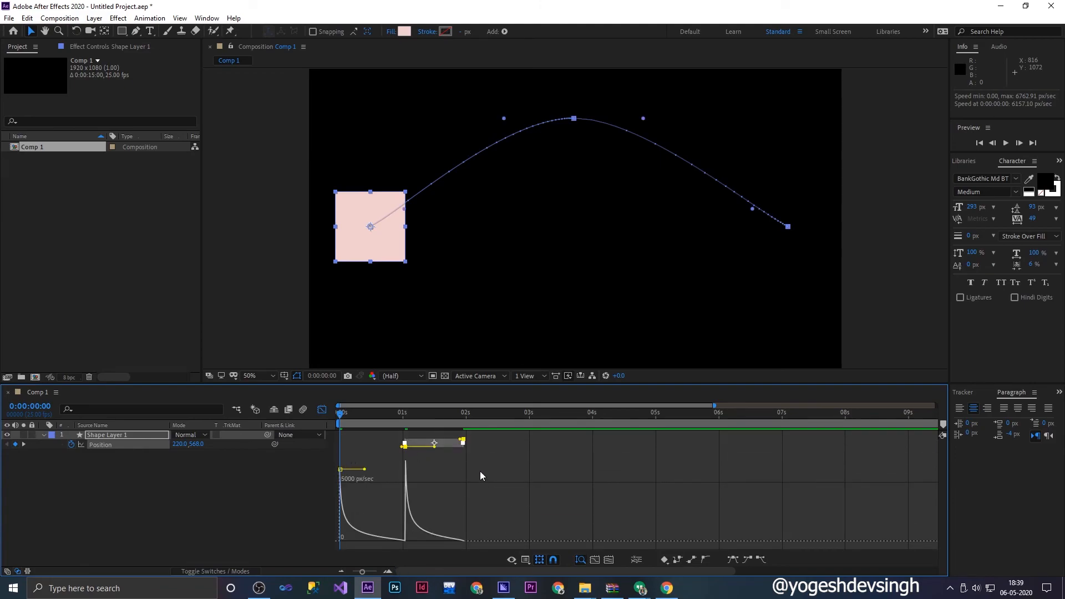
drag(475, 441, 369, 520)
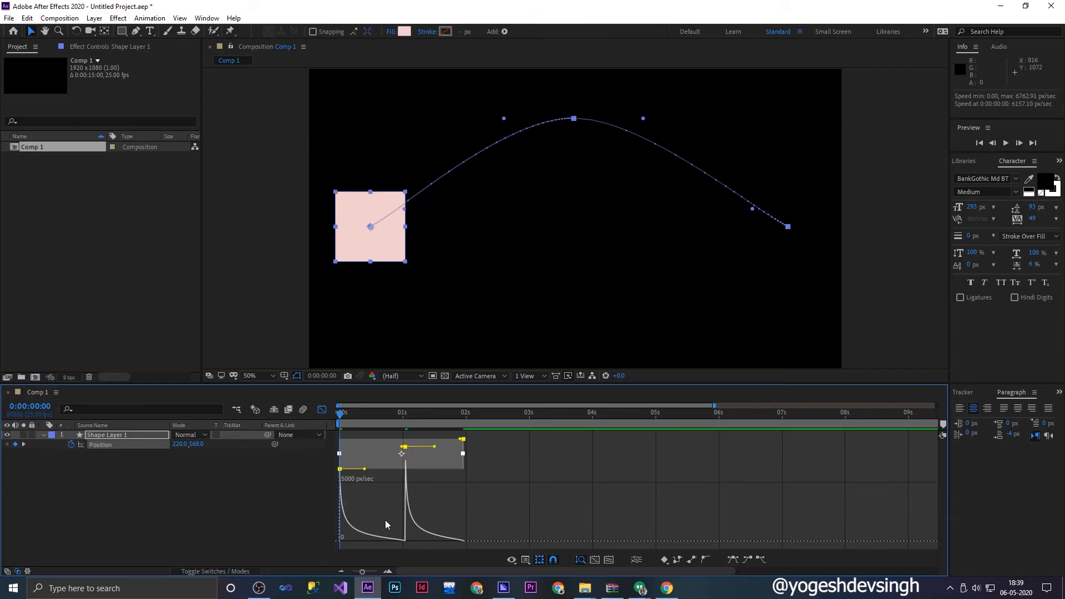
click(693, 560)
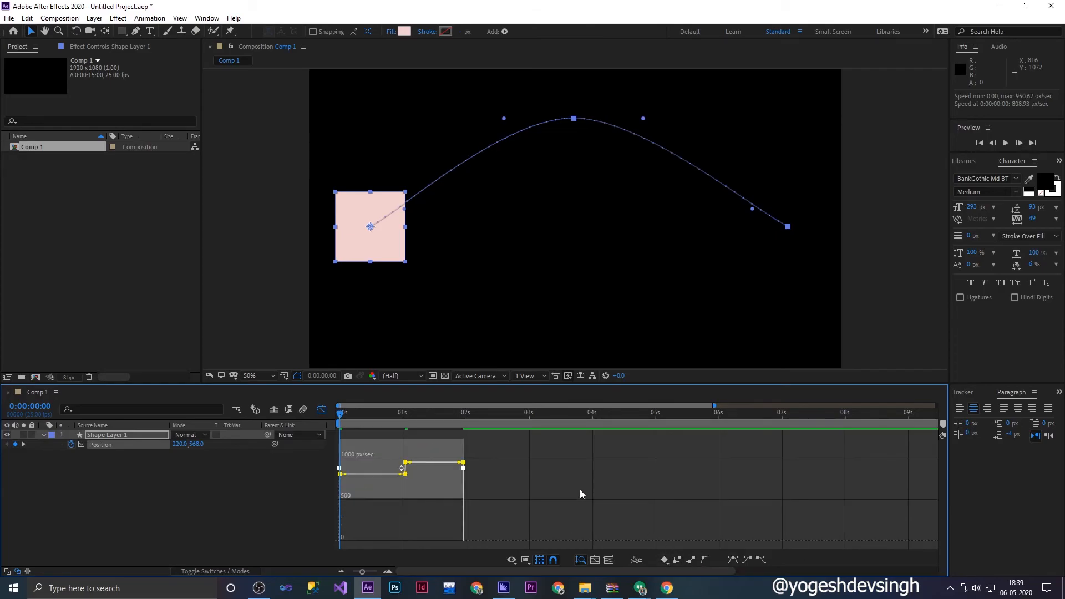
- Set the selected Position keyframes' temporal interpolation to Bezier, keeping the spatial interpolation on Auto Bezier
right_click(406, 474)
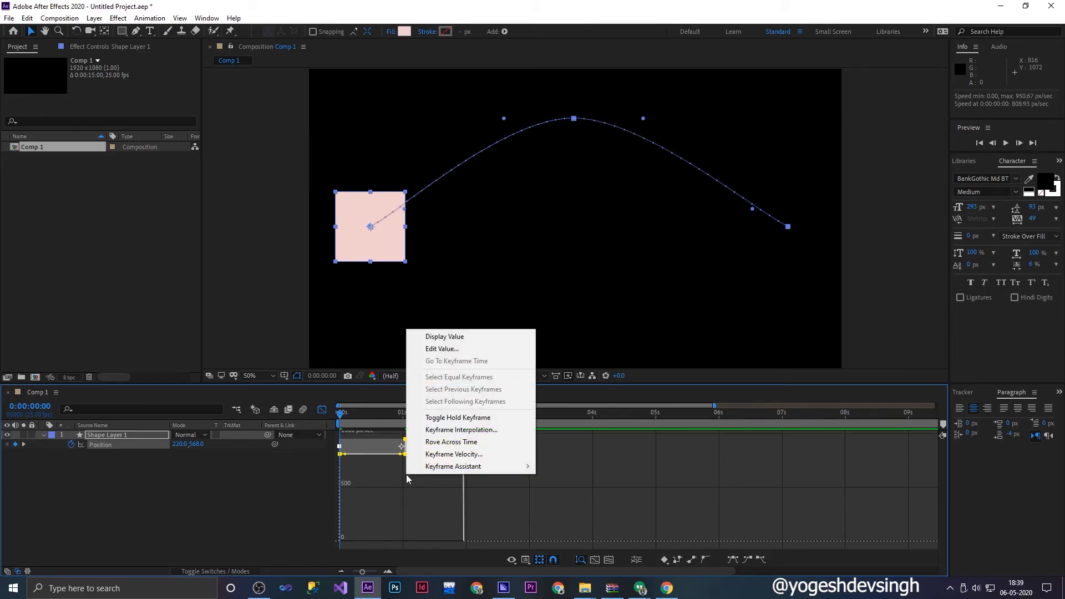
click(478, 431)
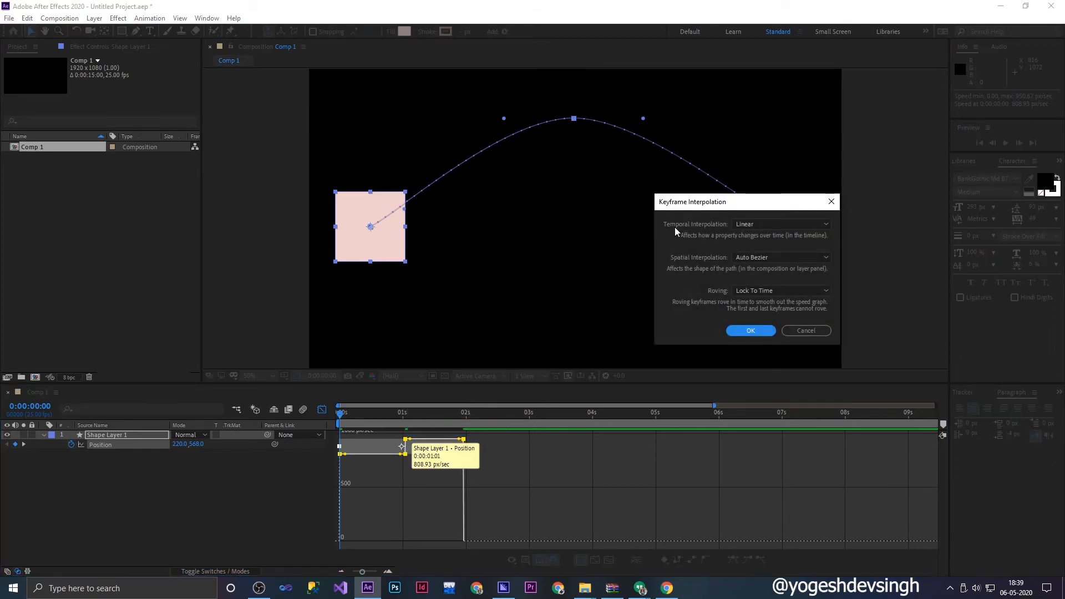
click(741, 225)
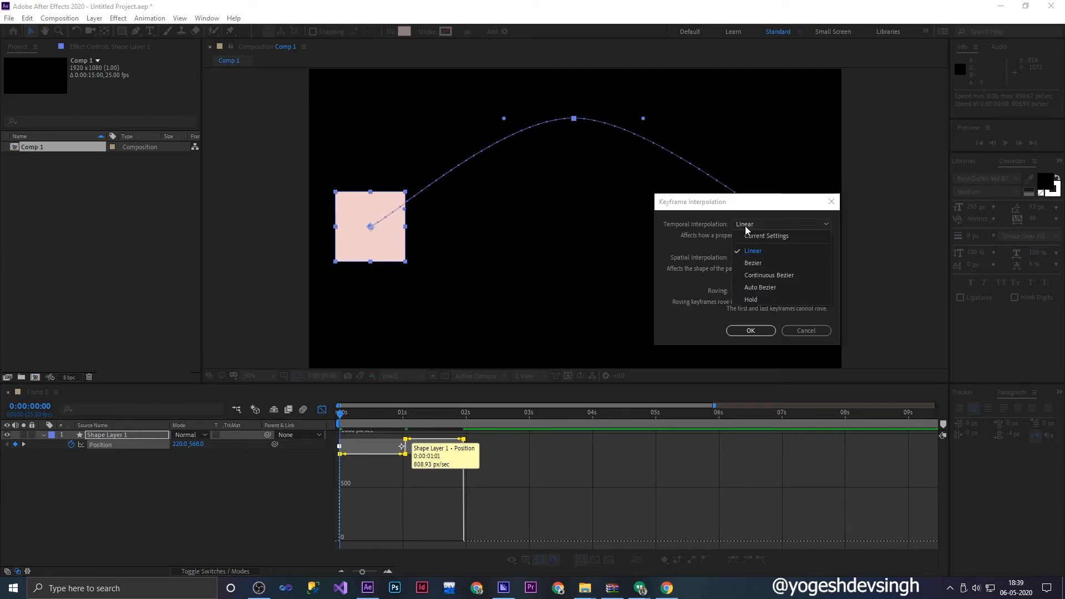
click(758, 263)
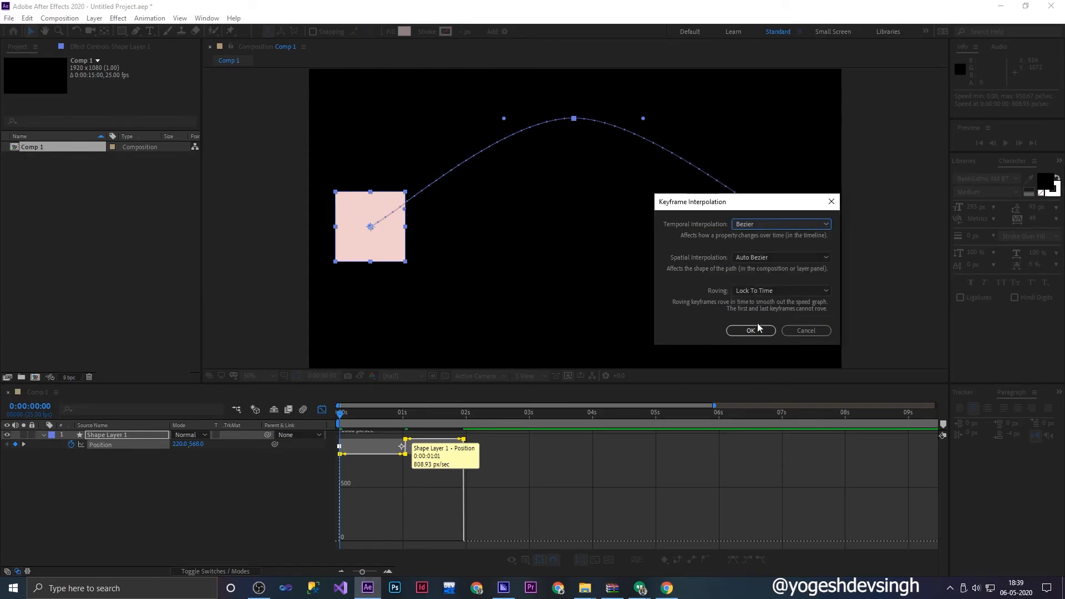
click(760, 330)
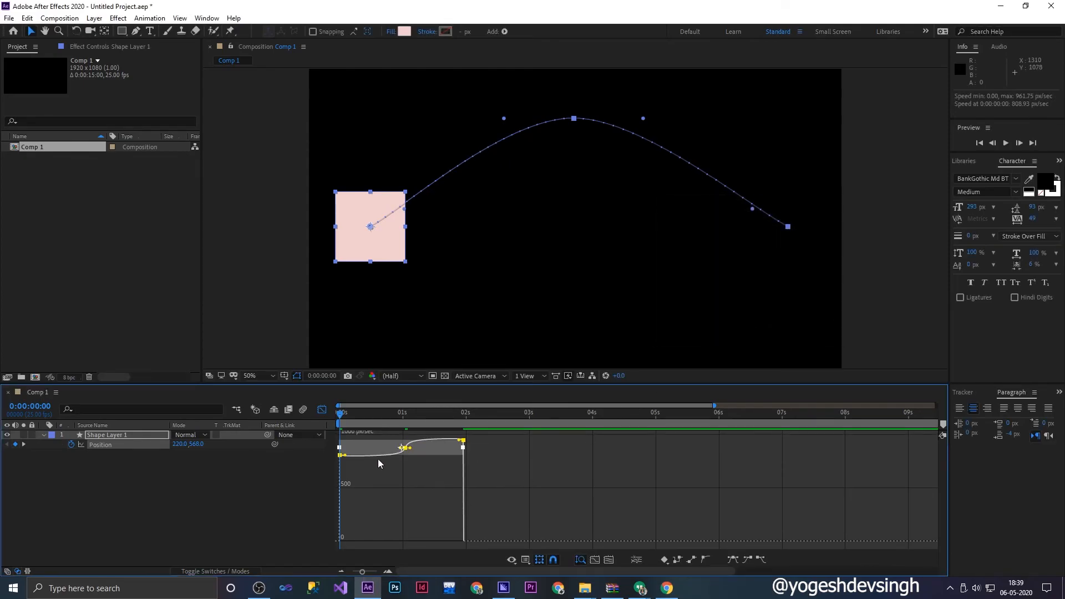
- Lower the speed of the first, middle and last Position keyframes so the graph forms one hump in each second
drag(342, 462, 342, 506)
mouse_move(404, 454)
mouse_down()
mouse_move(397, 460)
mouse_move(411, 460)
mouse_up()
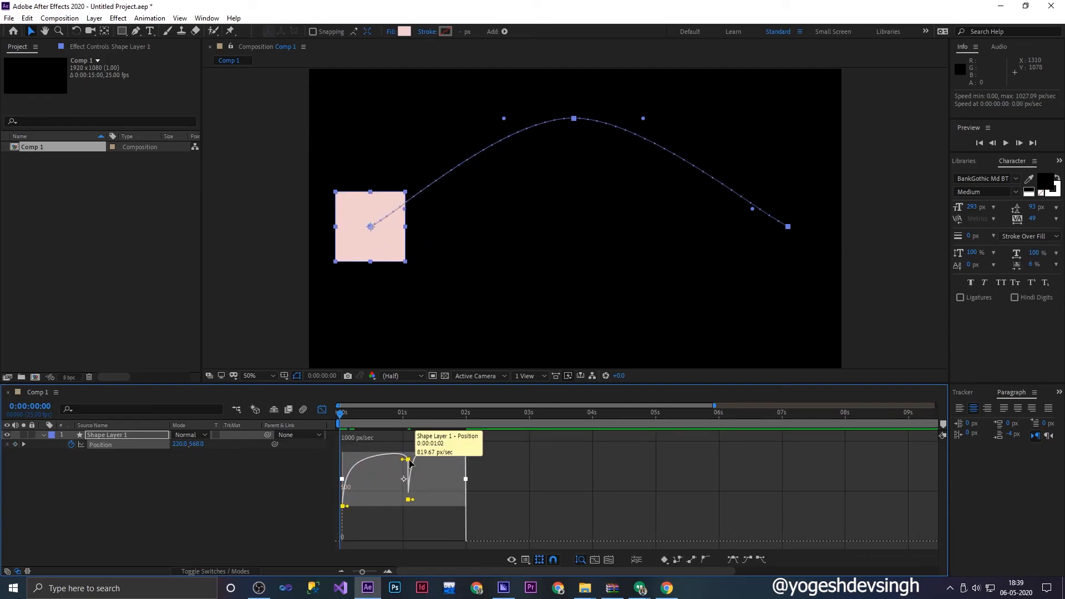
click(475, 477)
click(408, 460)
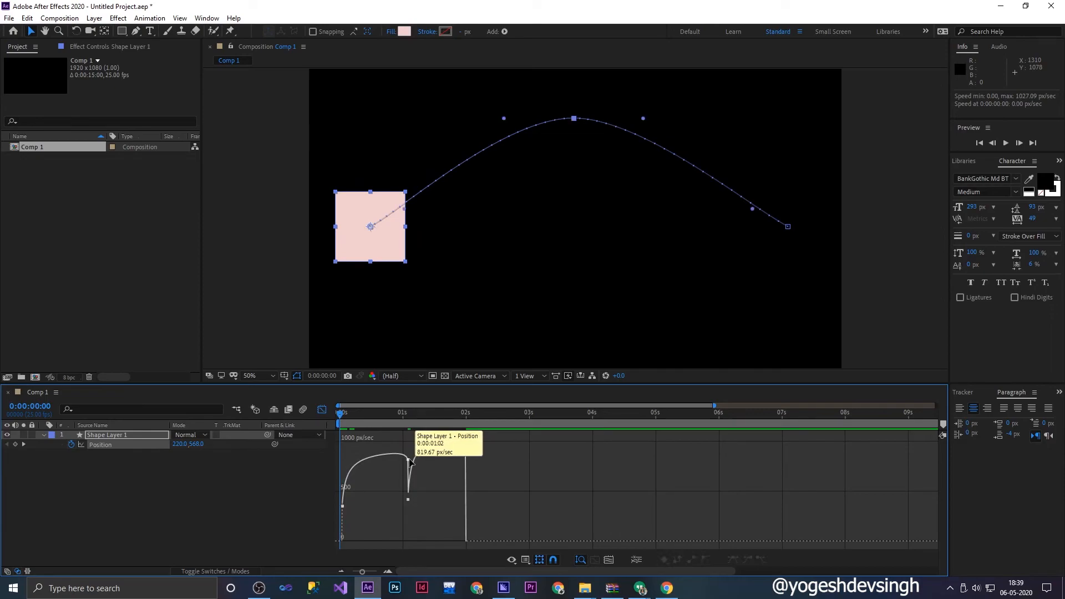
drag(404, 462, 417, 512)
drag(458, 482, 403, 515)
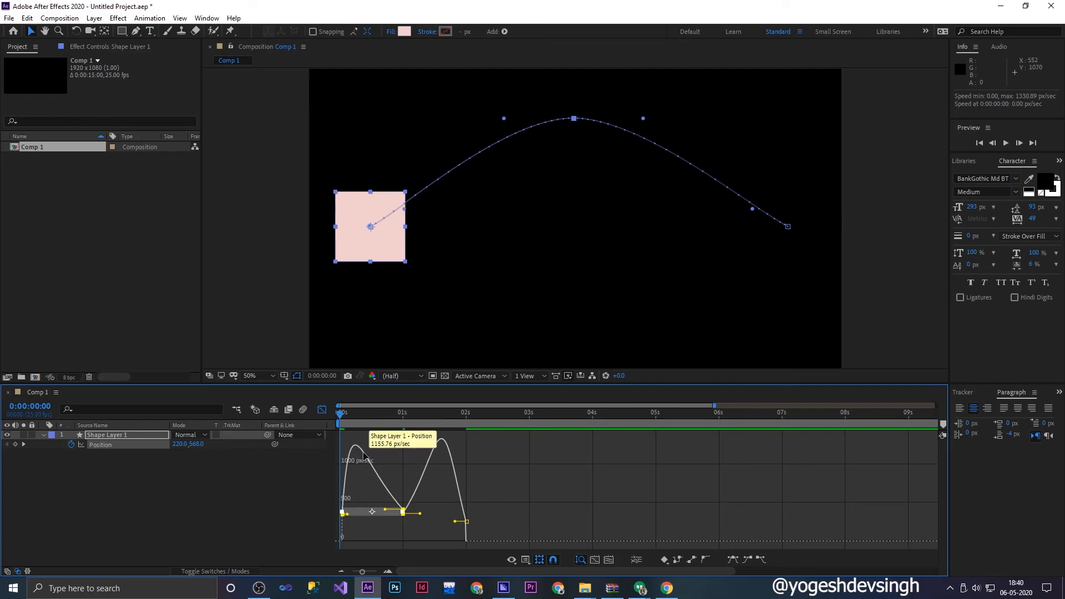
- Move the playhead to 0:00:01:00 and lengthen the middle keyframe's outgoing and incoming handles to sharpen both speed peaks
drag(354, 415, 404, 420)
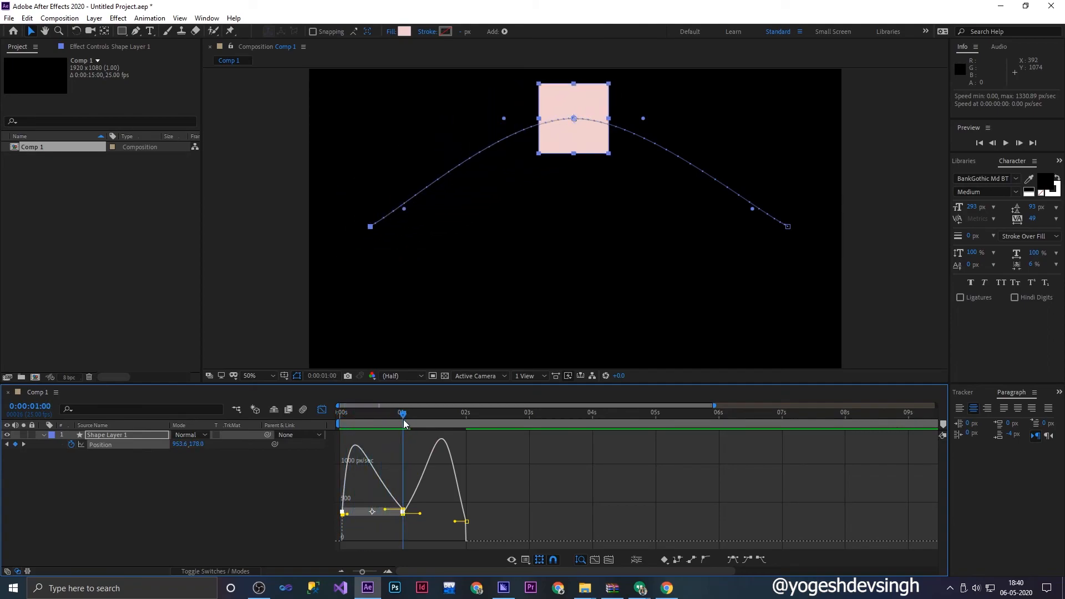
drag(420, 513, 427, 515)
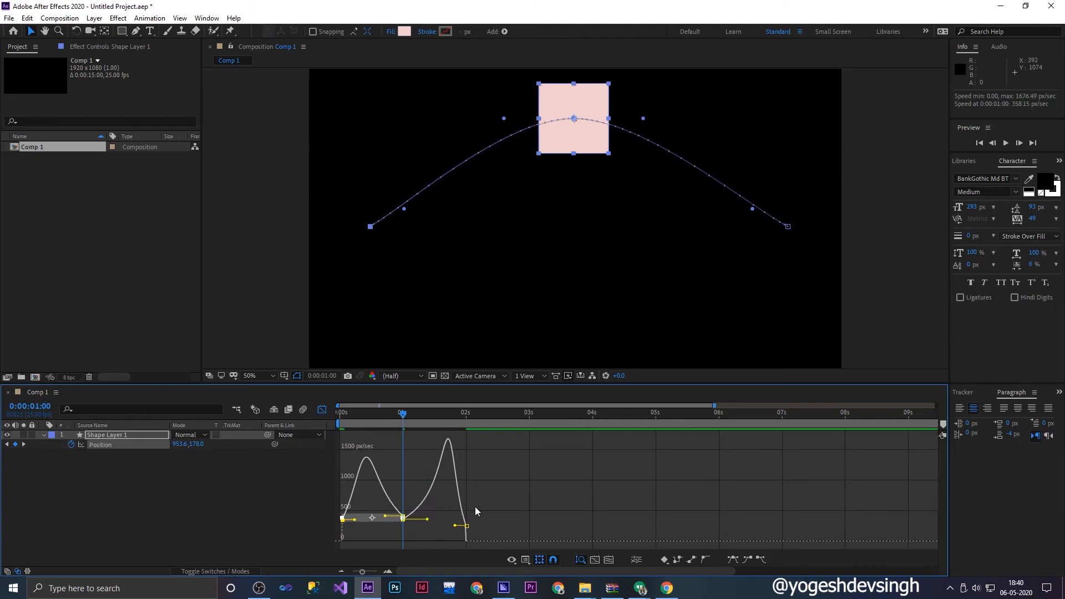
click(403, 515)
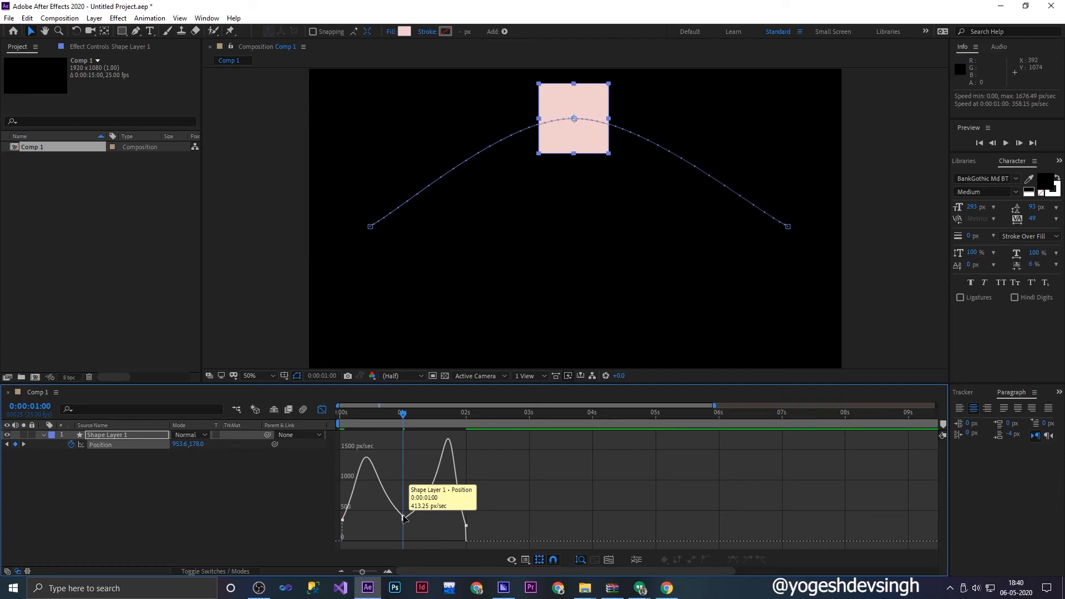
click(403, 518)
drag(390, 518, 378, 522)
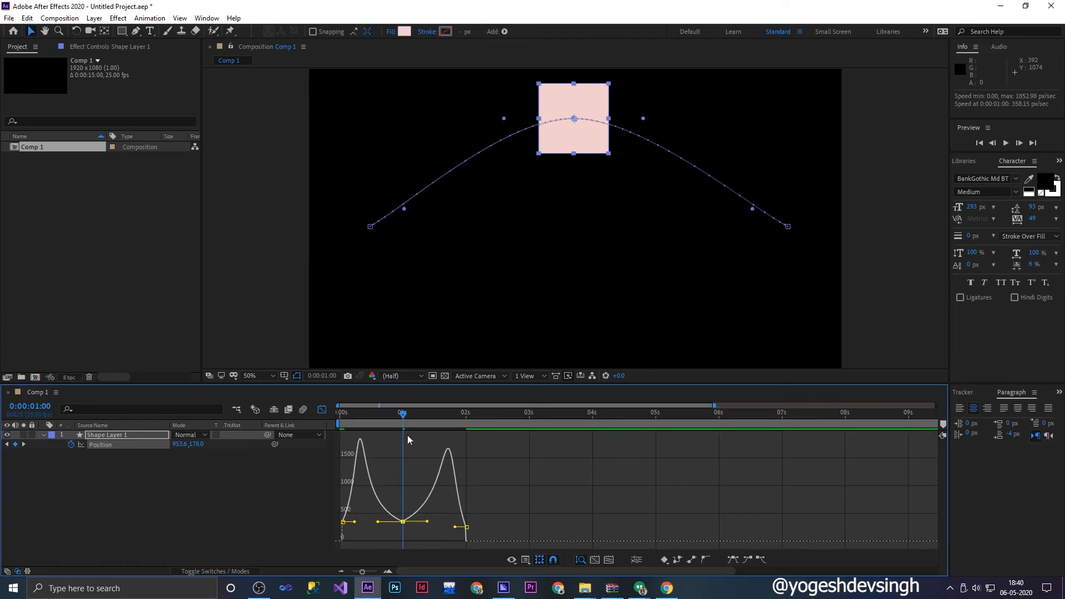
- Scrub around the middle keyframe, return to the timeline's start and preview the two-peak motion twice
mouse_move(401, 414)
mouse_down()
mouse_move(328, 421)
mouse_move(403, 433)
mouse_up()
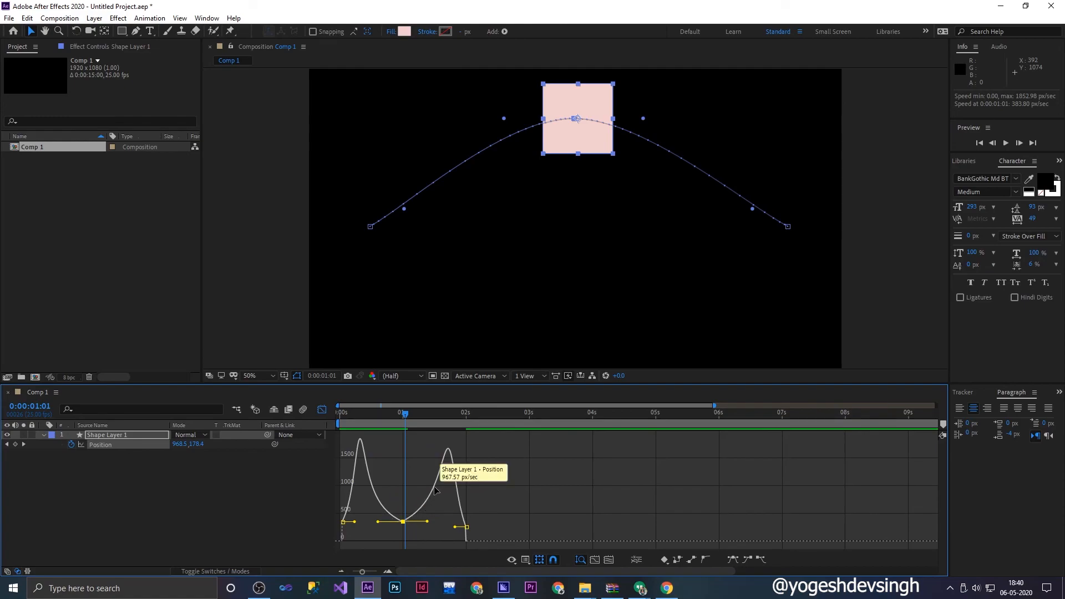
drag(407, 424, 231, 456)
key(space)
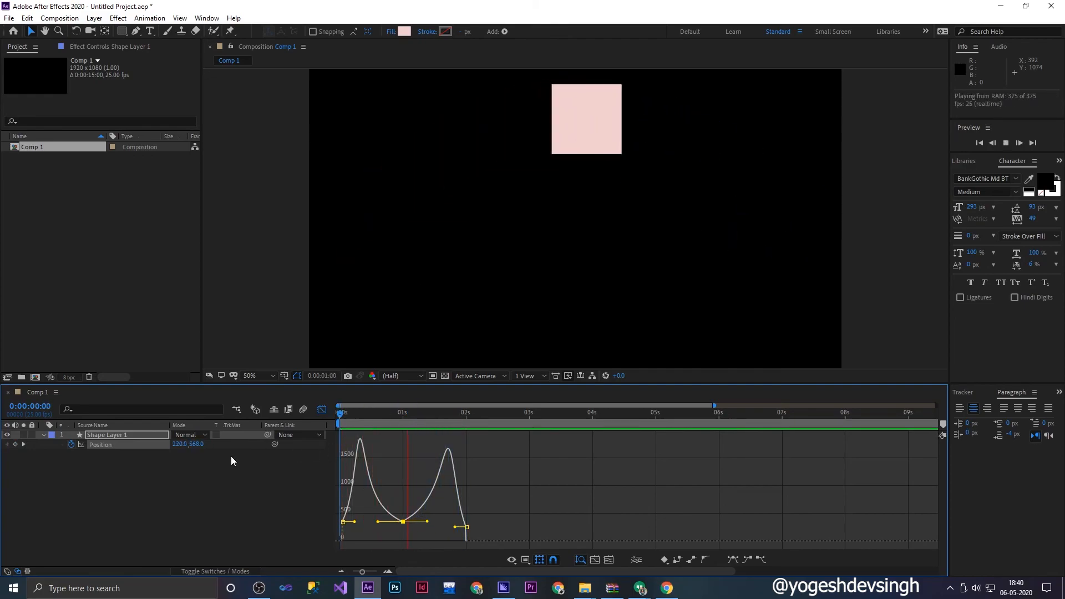
key(space)
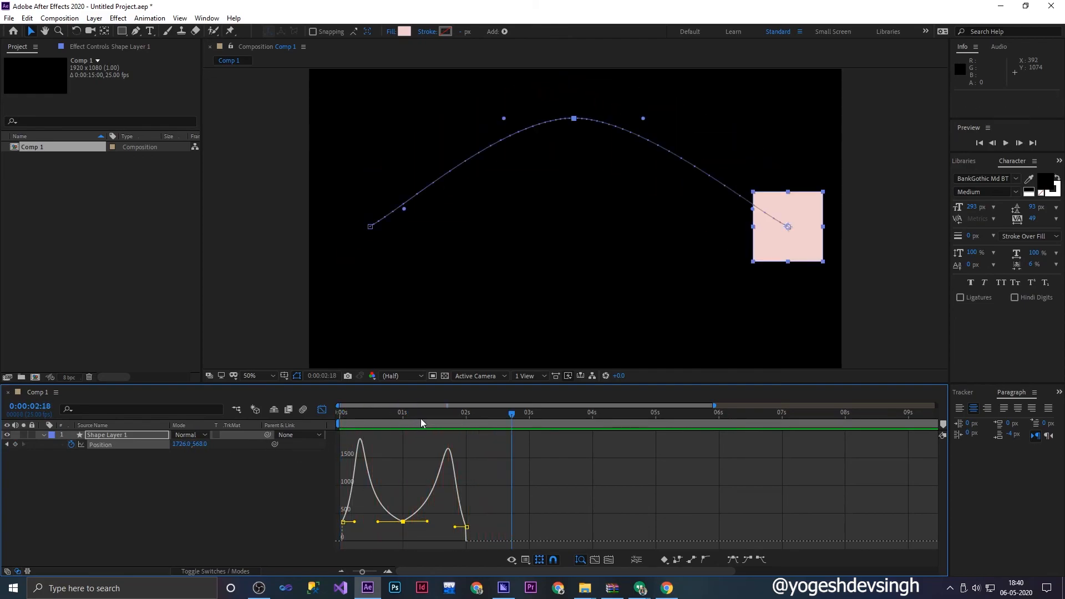
key(space)
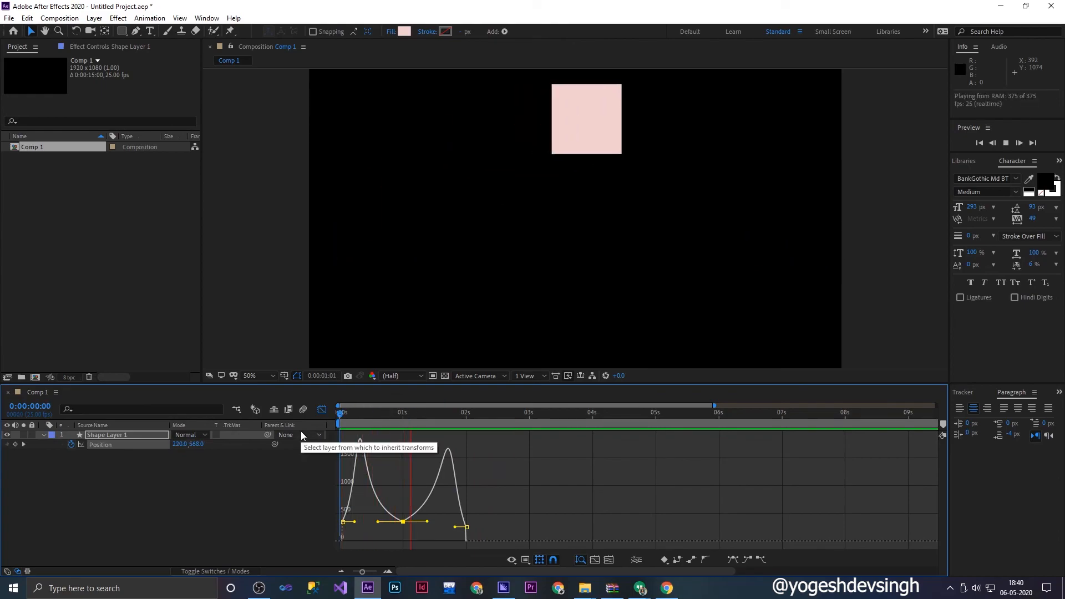
key(space)
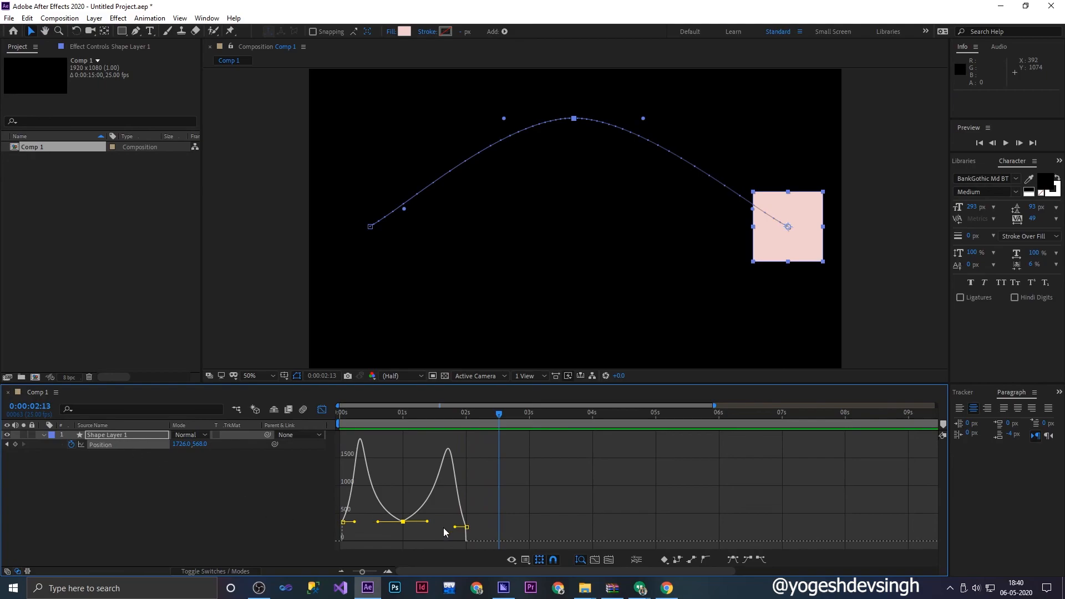
- Review the temporal options in the middle keyframe's Keyframe Interpolation settings and close them without changes
right_click(404, 521)
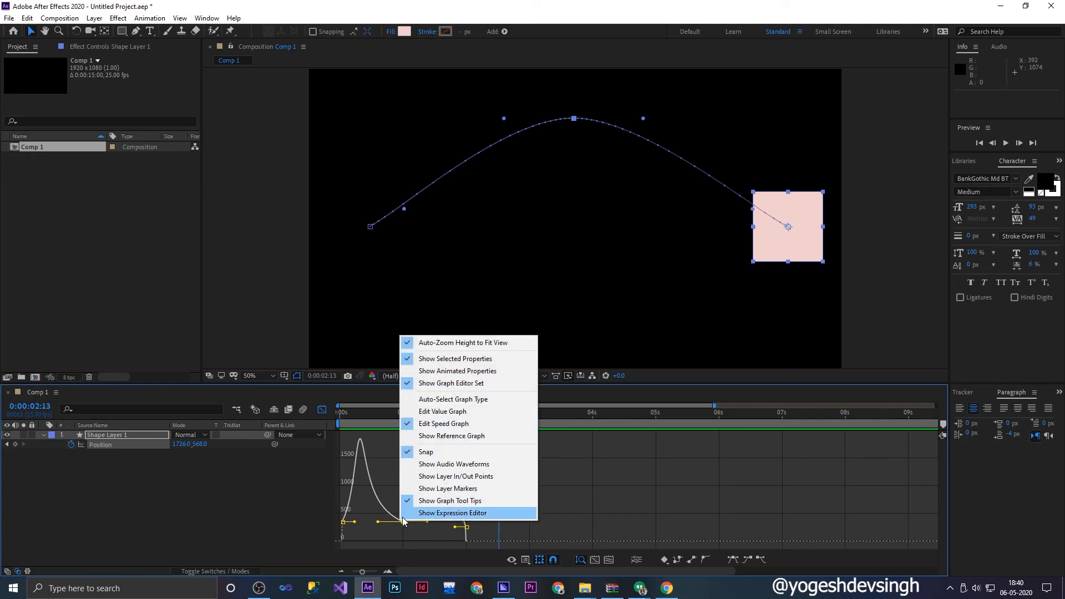
right_click(403, 521)
click(443, 477)
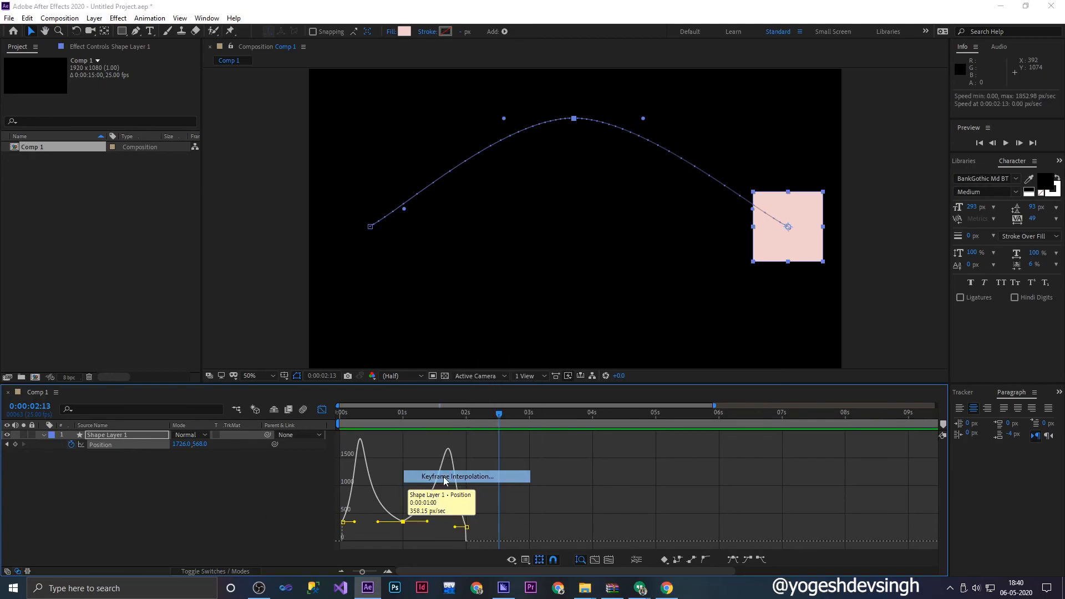
click(794, 223)
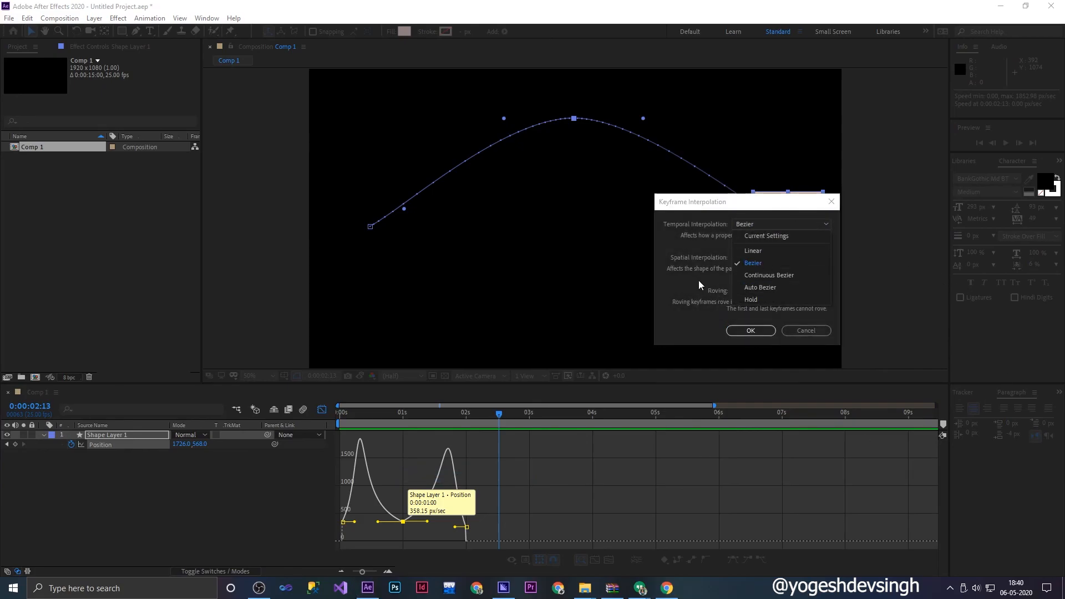
click(597, 298)
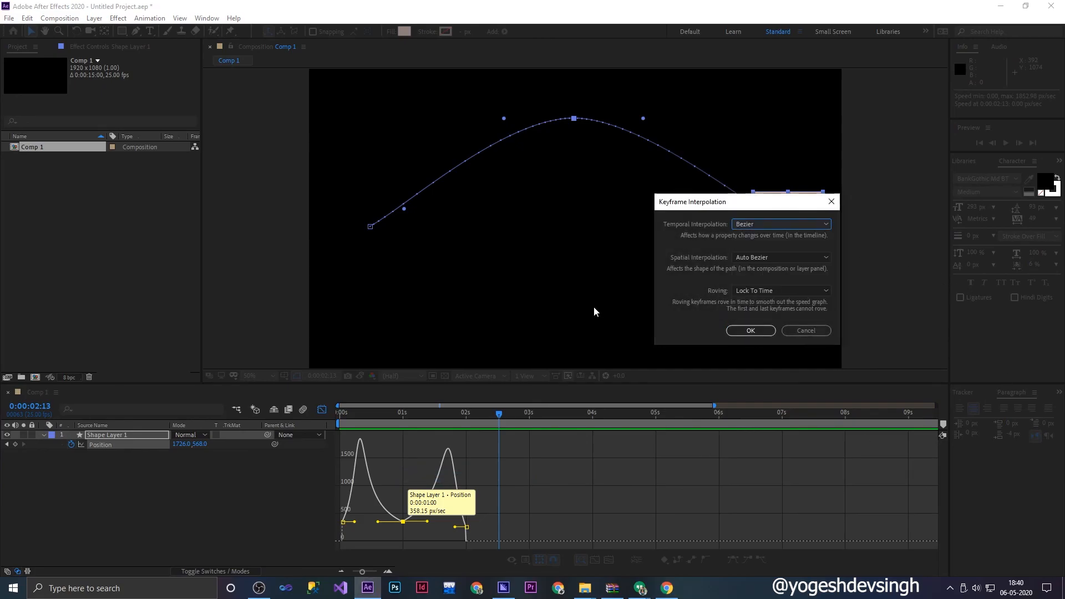
click(807, 331)
- Try Hold interpolation on all three Position keyframes, preview the motion from the start and undo the conversion
click(467, 529)
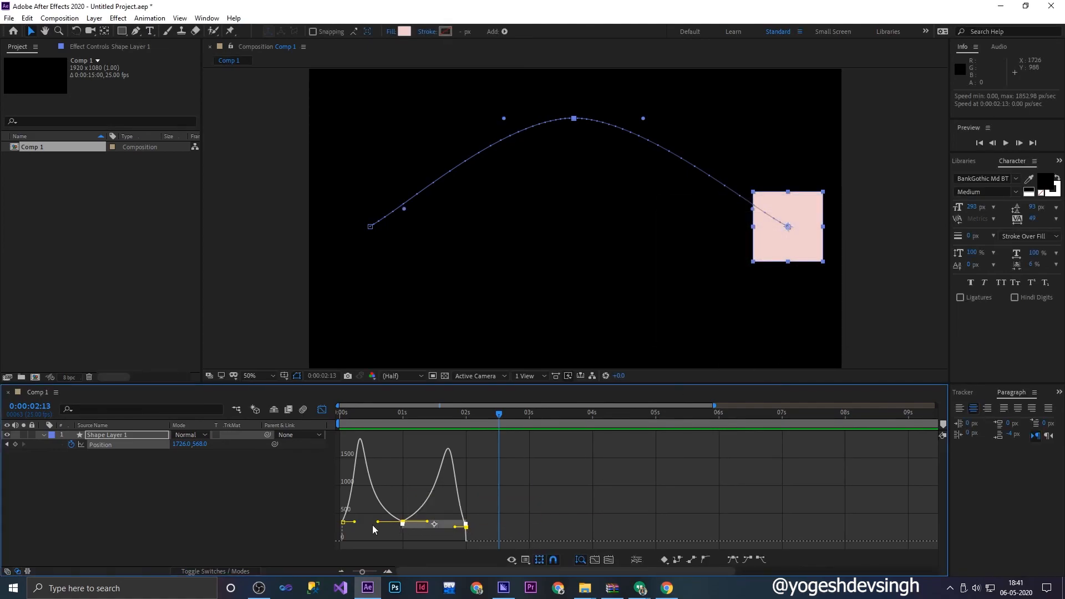
shift+click(343, 523)
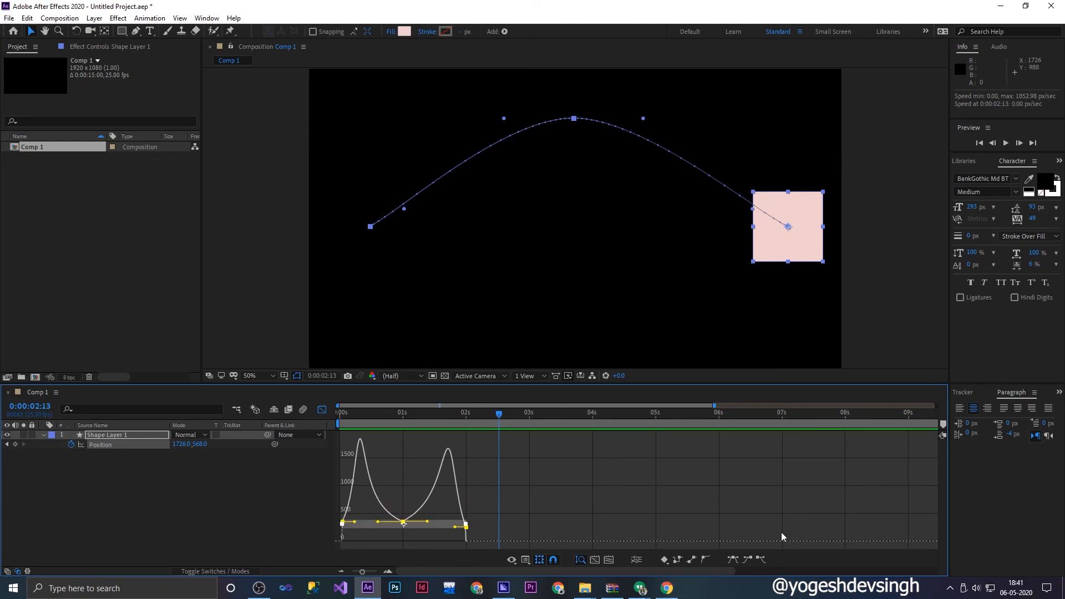
click(677, 560)
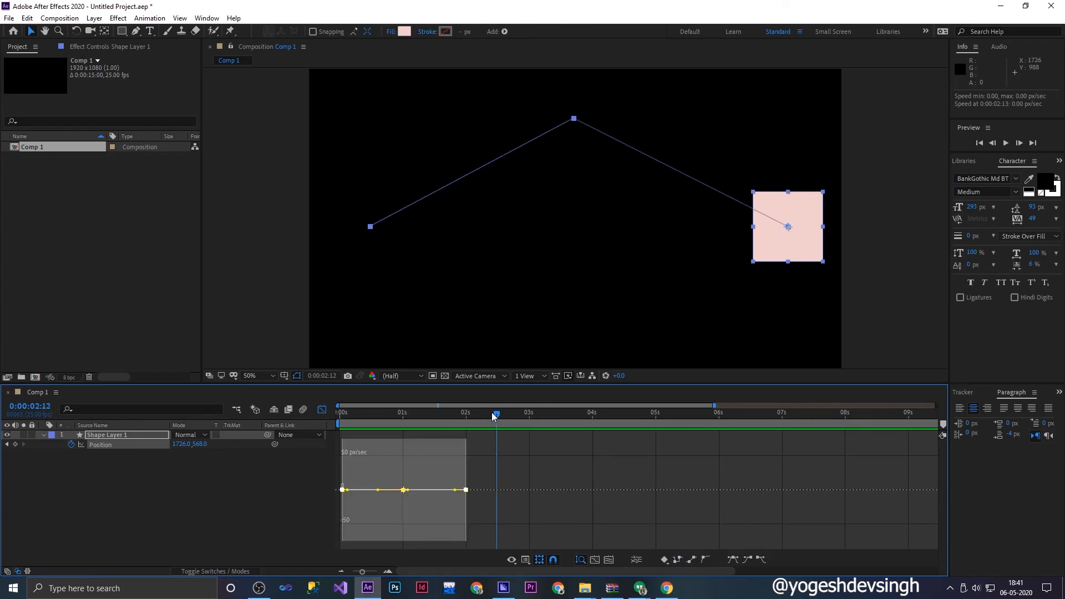
drag(495, 414, 275, 425)
key(space)
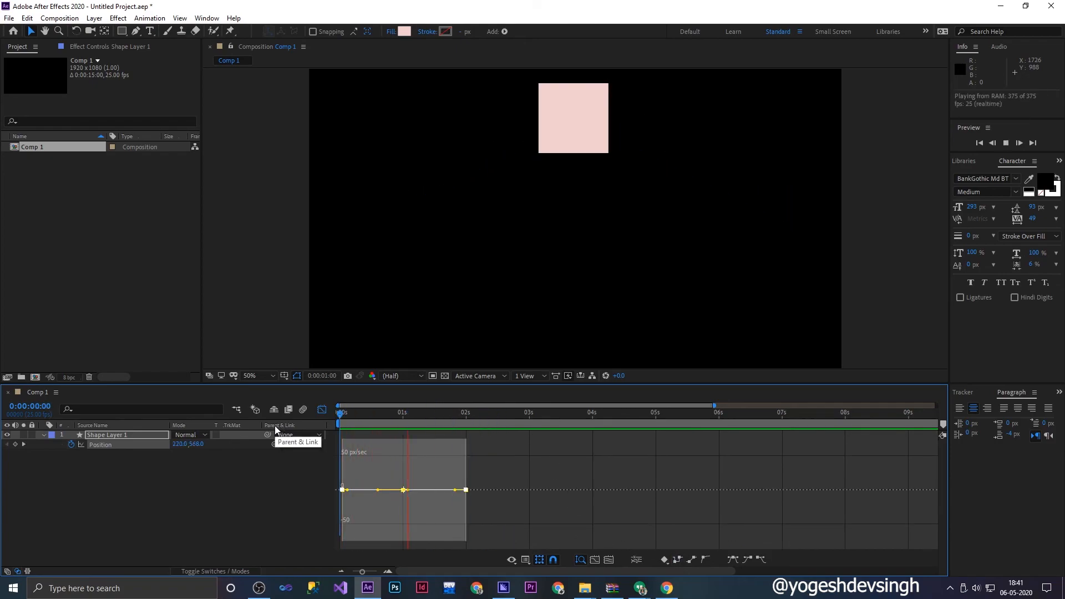
key(space)
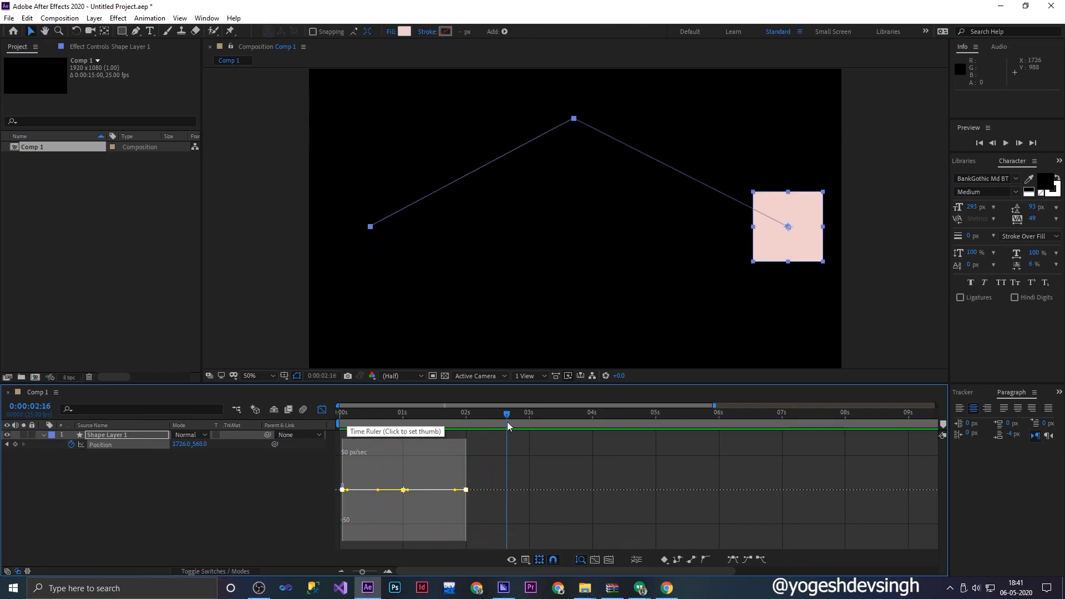
key(ctrl+z)
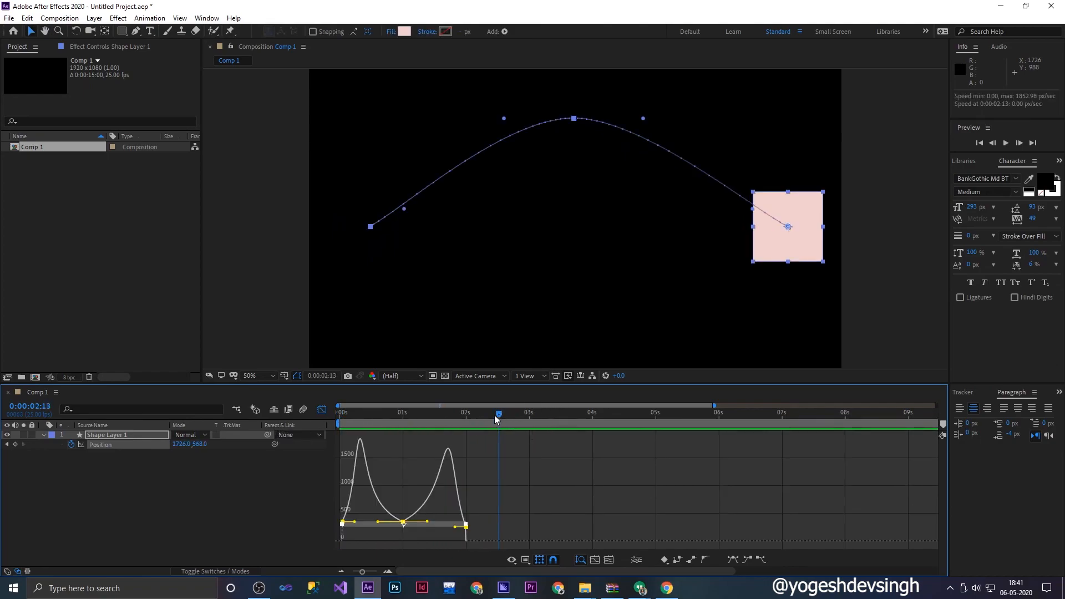
- Return to the timeline's start and convert all three Position keyframes to Linear, followed by Auto Bezier
drag(497, 415, 268, 441)
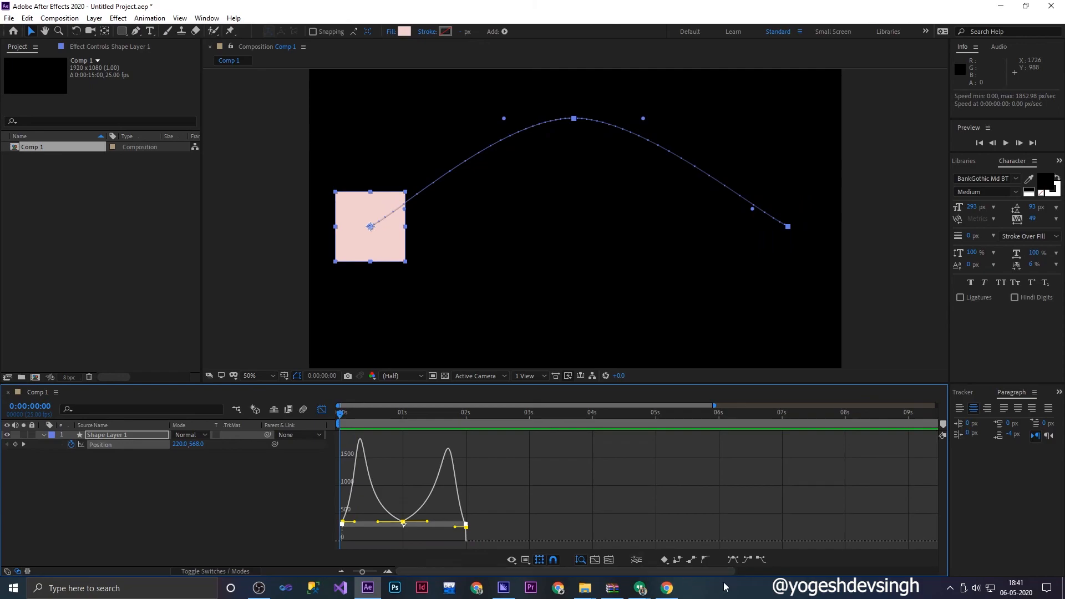
drag(499, 515, 345, 542)
click(691, 560)
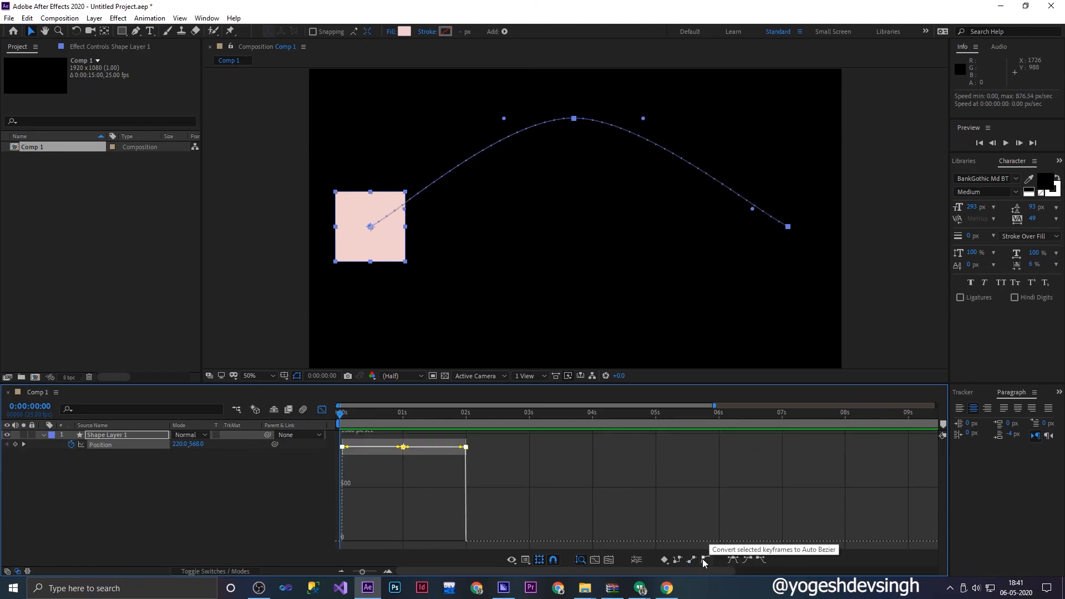
click(704, 560)
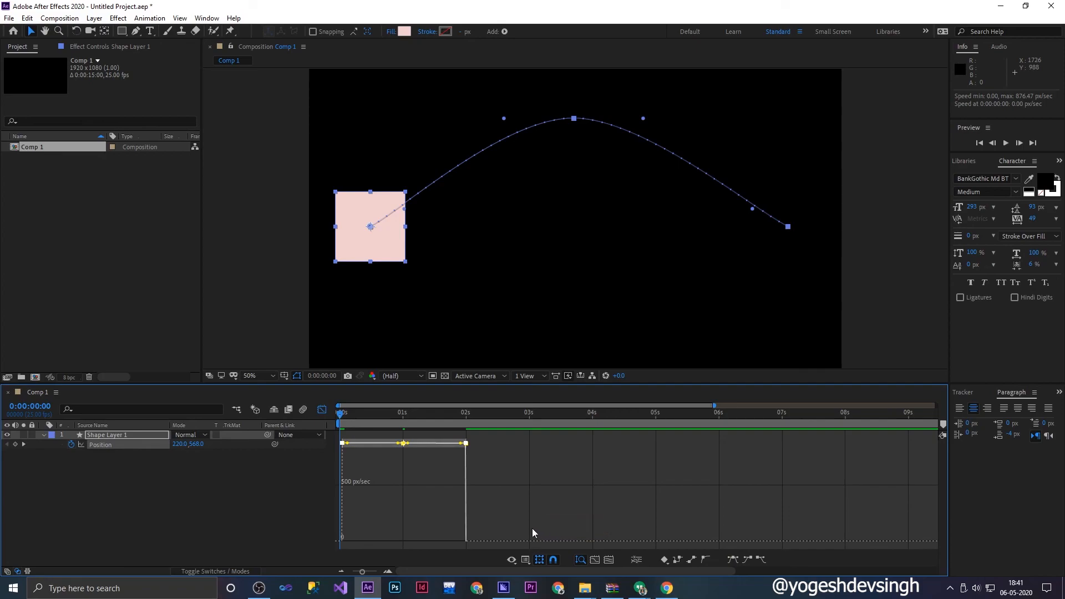
- Lower the speed of the middle, first and last Position keyframes to about 375 px/sec, forming two rounded humps
click(480, 452)
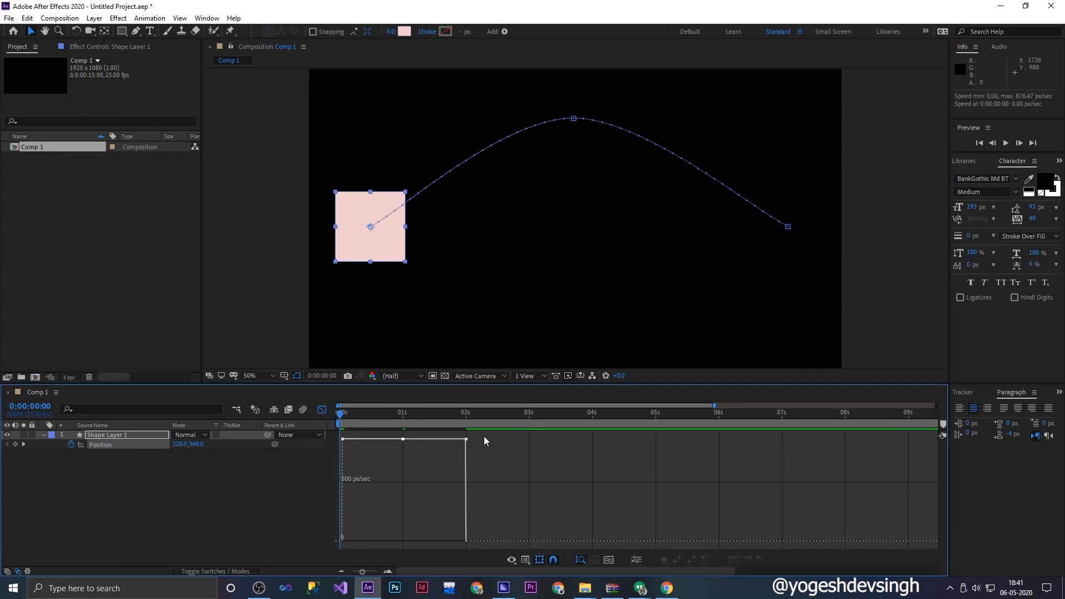
click(342, 439)
shift+click(403, 439)
shift+click(466, 442)
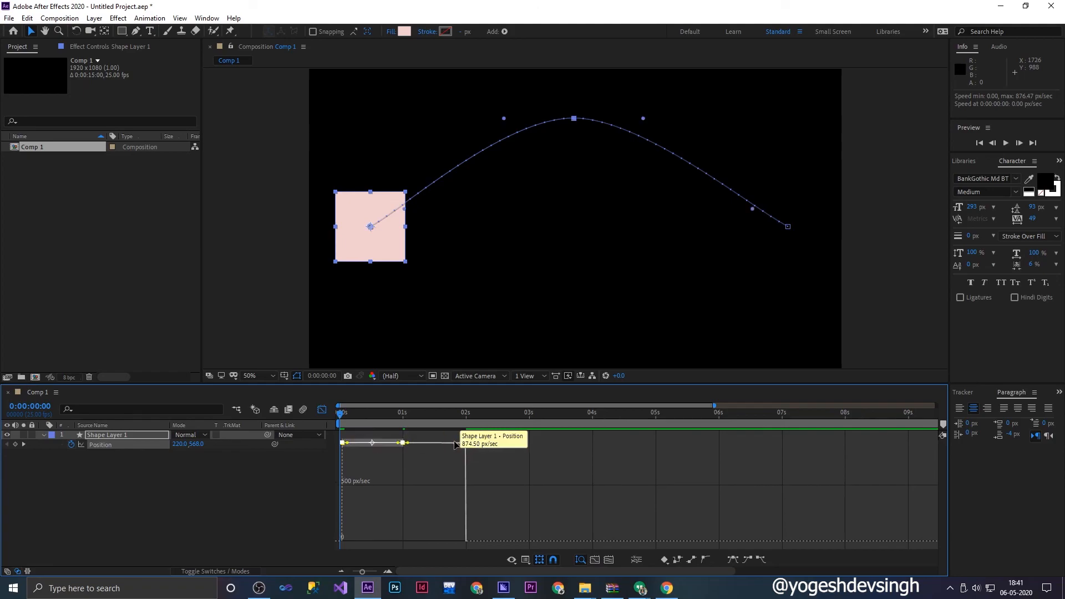
drag(403, 442, 404, 501)
drag(343, 440, 343, 503)
drag(468, 447, 463, 503)
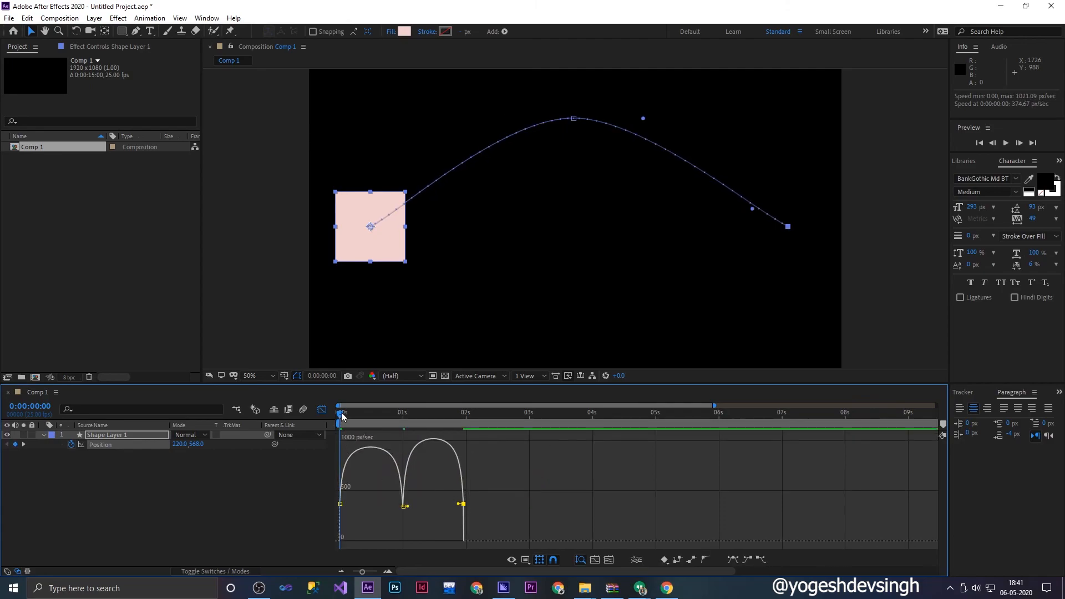
- Preview the motion with the rounded speed humps from the timeline's start
drag(343, 415, 309, 434)
key(space)
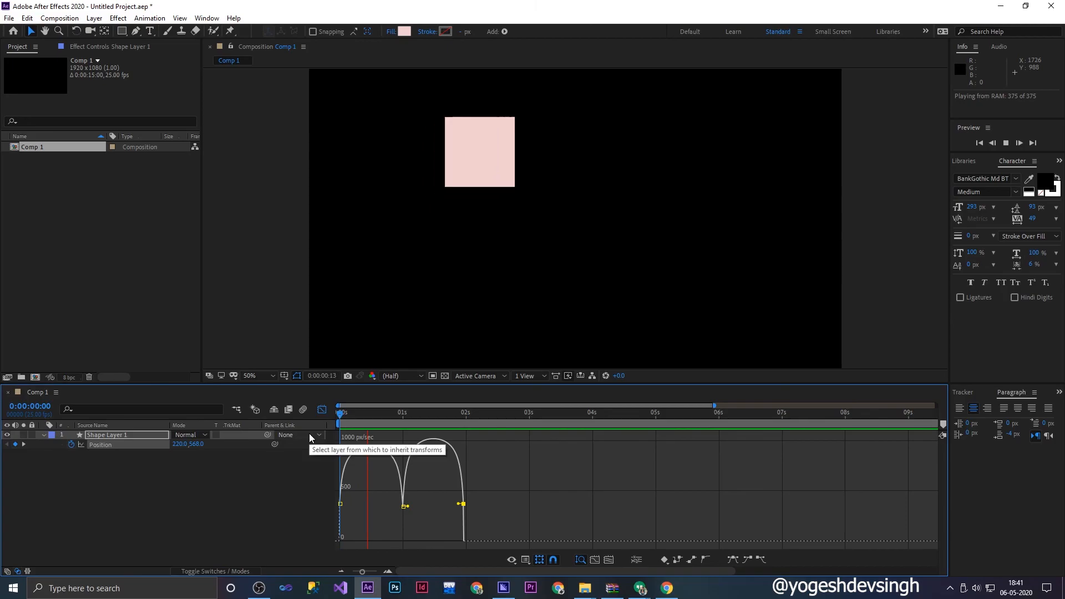
key(space)
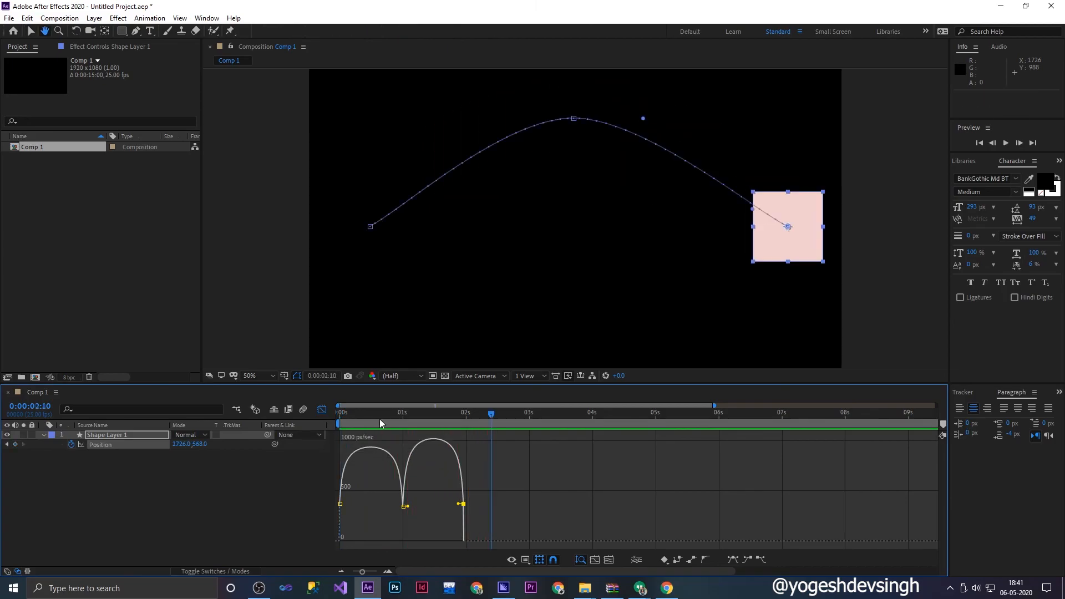